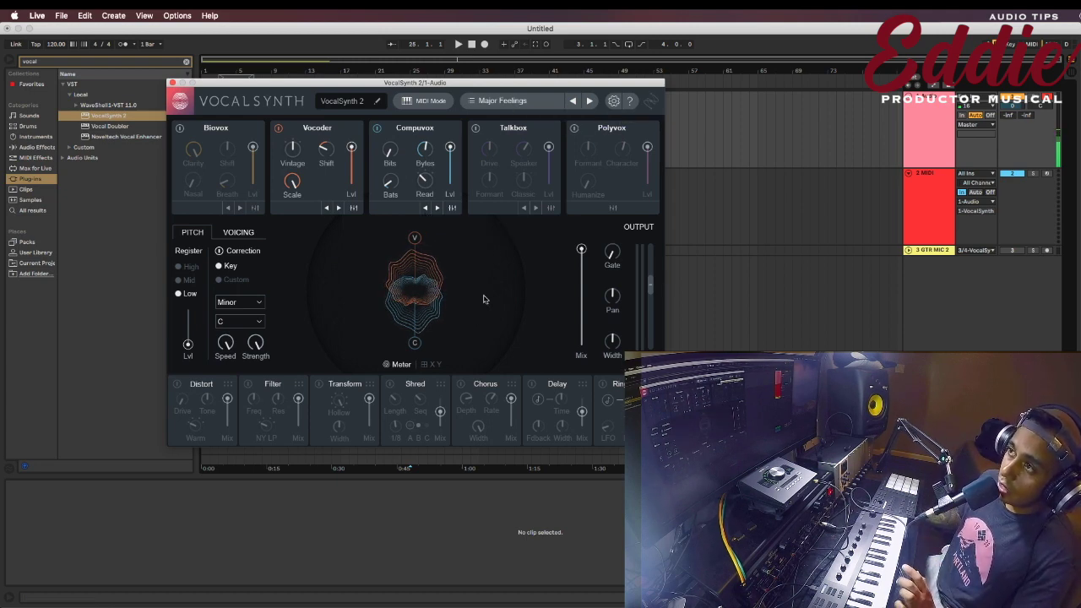
- Set the audio track's input channel to 16
{"action": "left_click", "coordinate": [592, 207]}
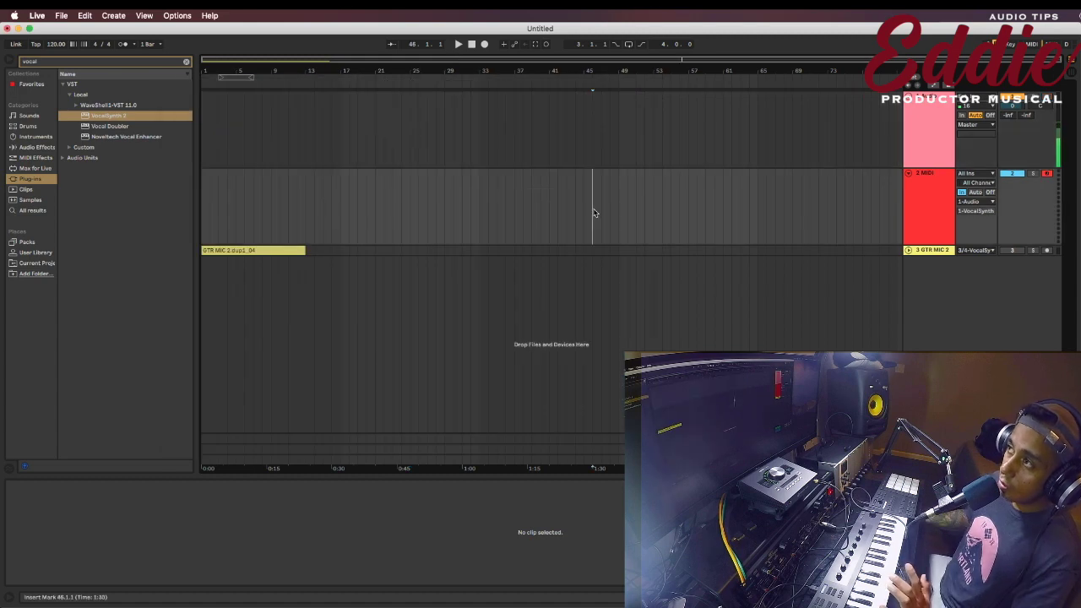
{"action": "left_click", "coordinate": [937, 146]}
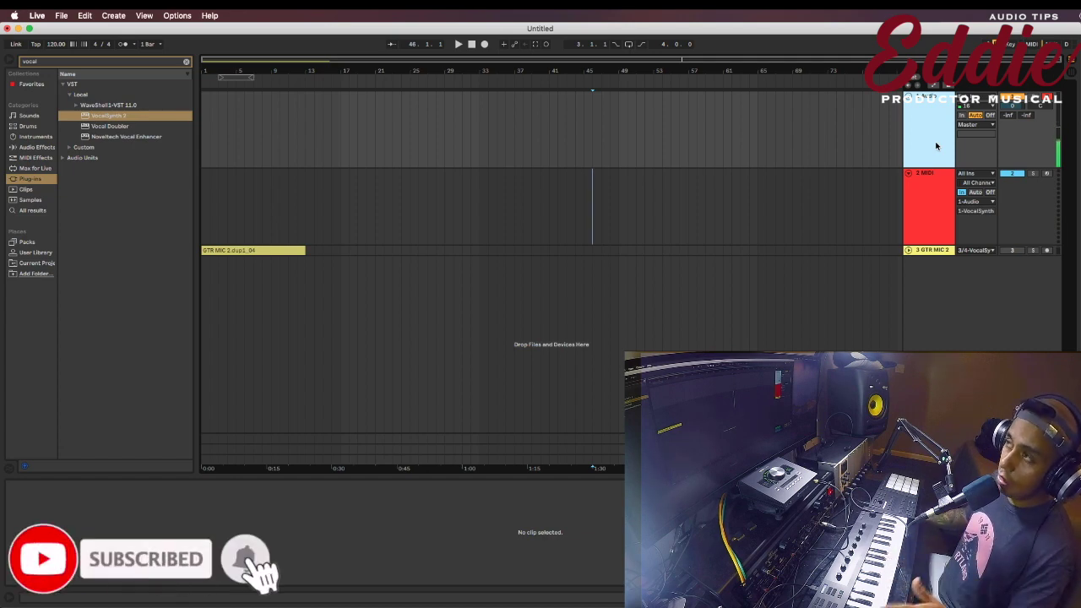
{"action": "left_click", "coordinate": [966, 107]}
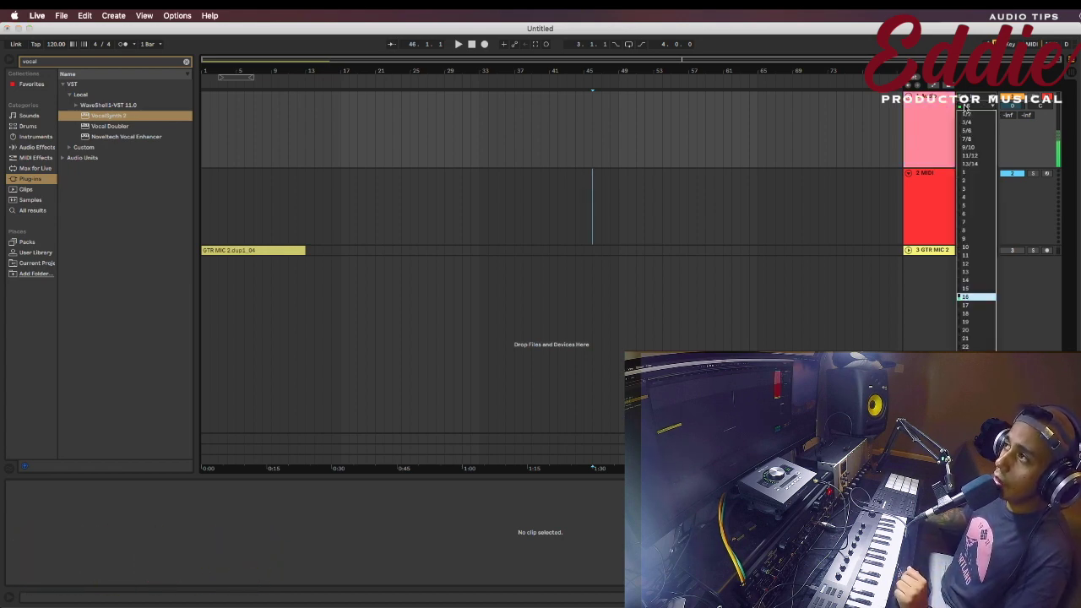
{"action": "left_click", "coordinate": [980, 298]}
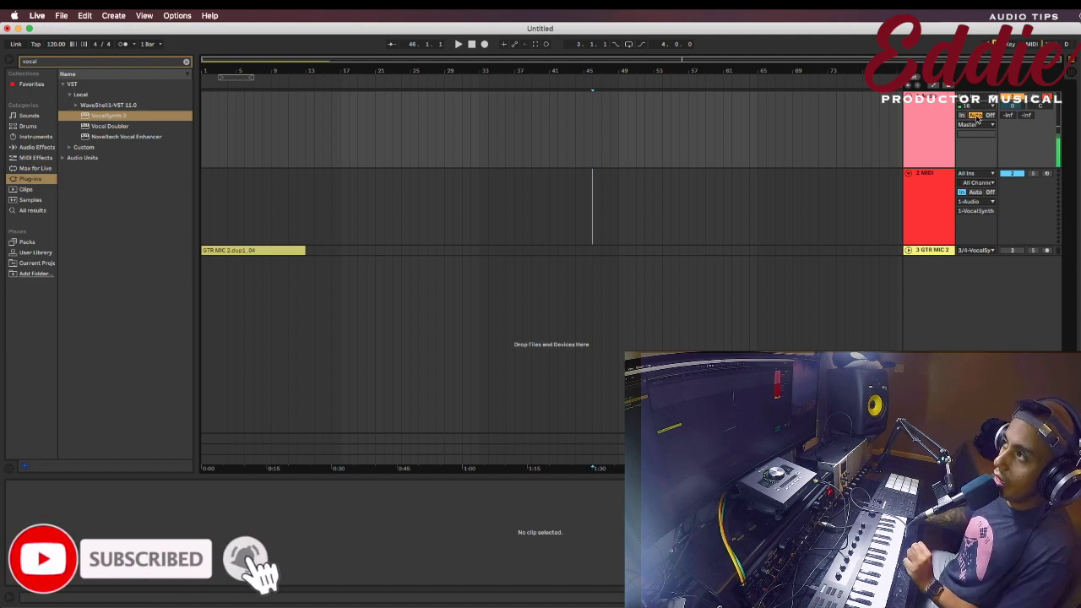
- Add another VocalSynth 2 instance to the audio track and delete the duplicate
{"action": "left_click", "coordinate": [937, 139]}
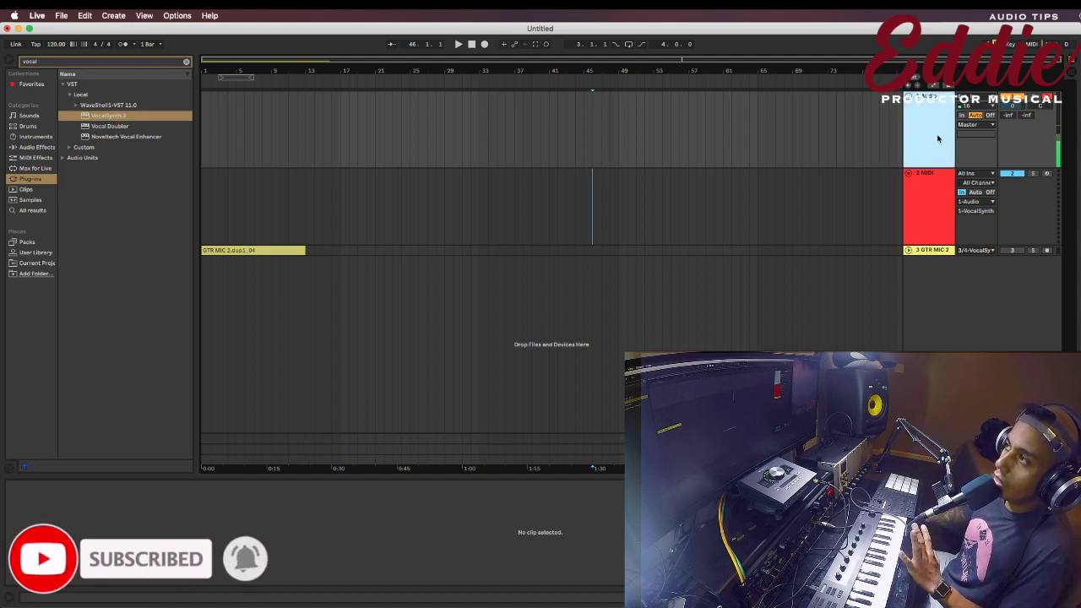
{"action": "key", "text": "Return"}
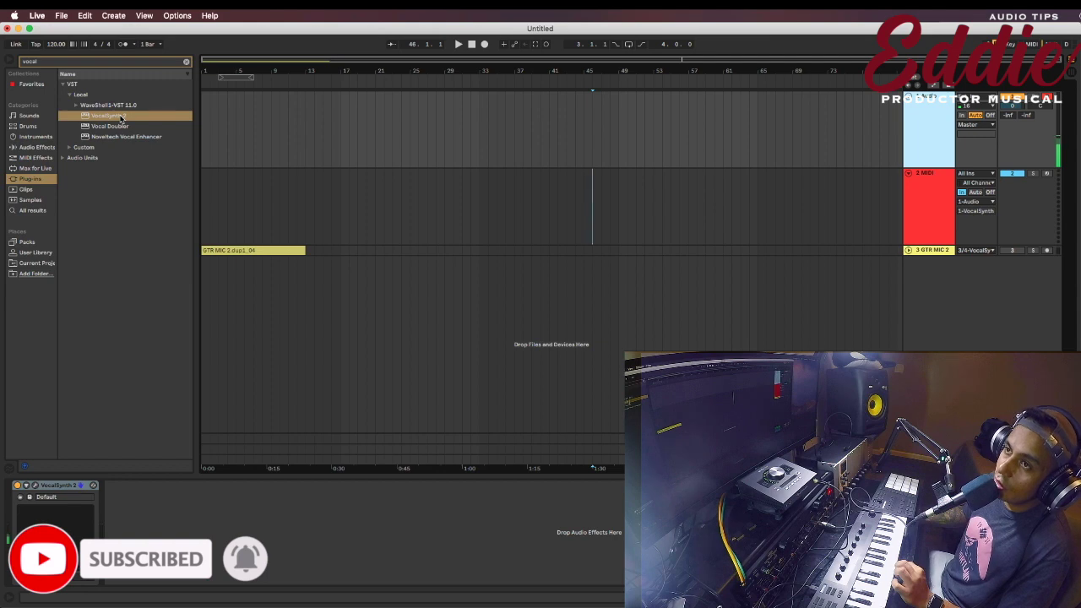
{"action": "left_click_drag", "start_coordinate": [121, 118], "coordinate": [917, 133]}
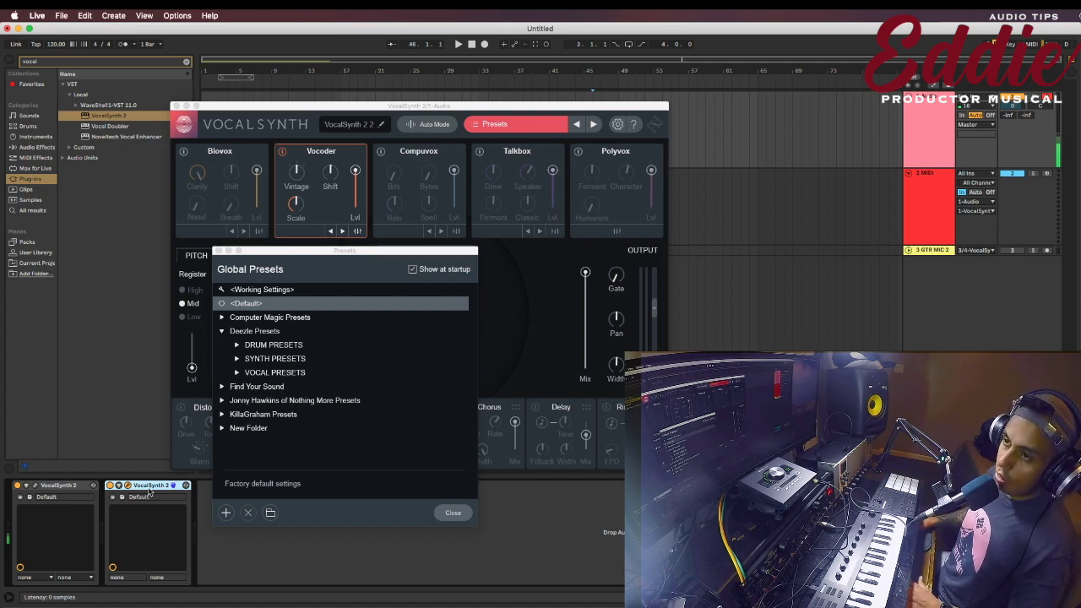
{"action": "key", "text": "Delete"}
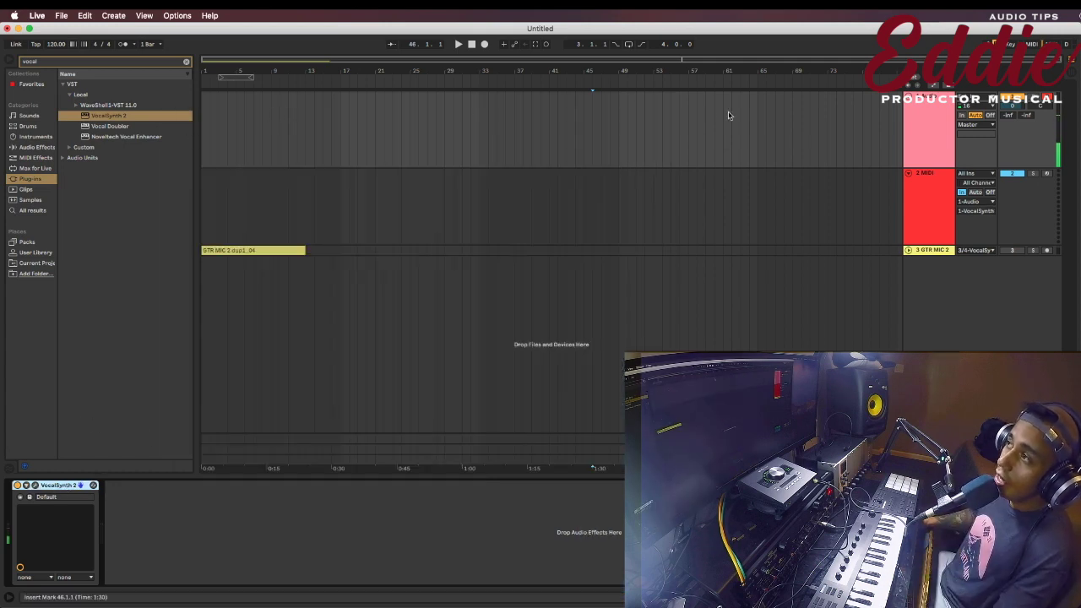
- Open the audio track's VocalSynth 2 window to view its settings, reposition it and close it
{"action": "left_click", "coordinate": [930, 203]}
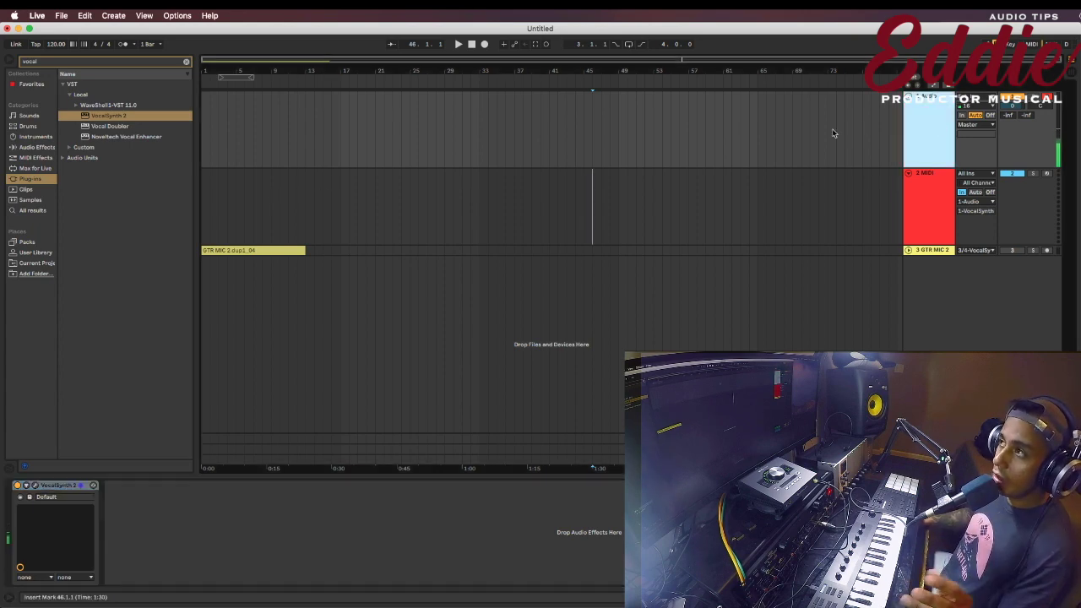
{"action": "left_click", "coordinate": [34, 487]}
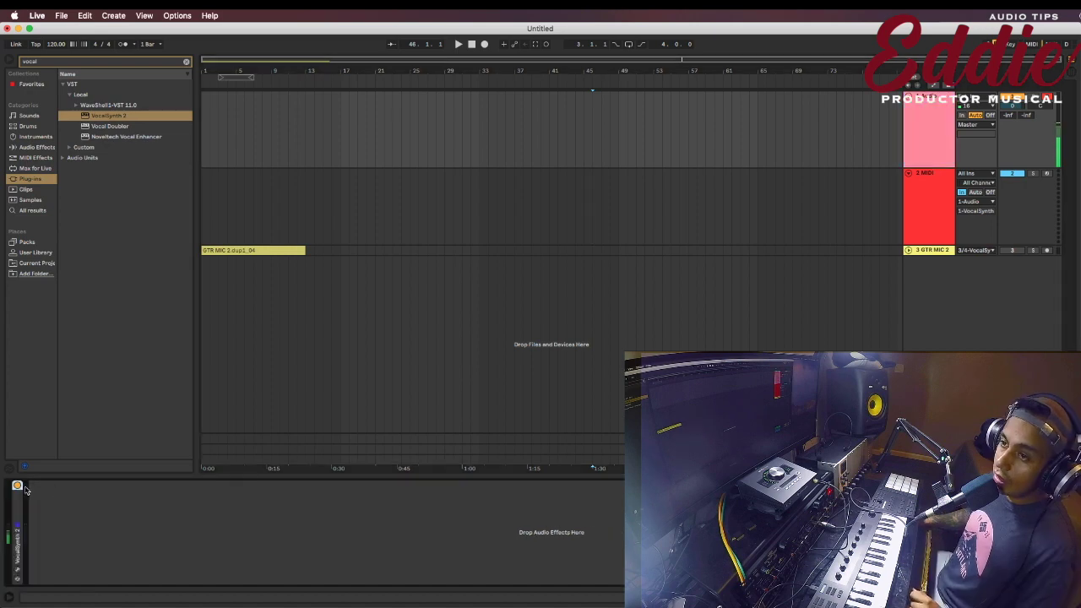
{"action": "left_click", "coordinate": [33, 486]}
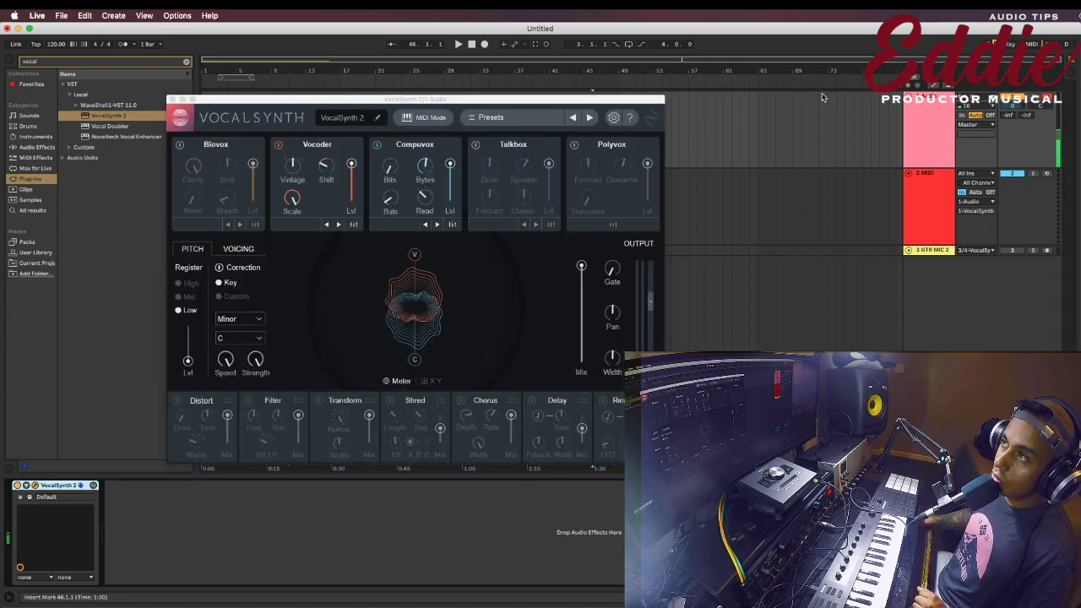
{"action": "left_click_drag", "start_coordinate": [188, 103], "coordinate": [178, 82]}
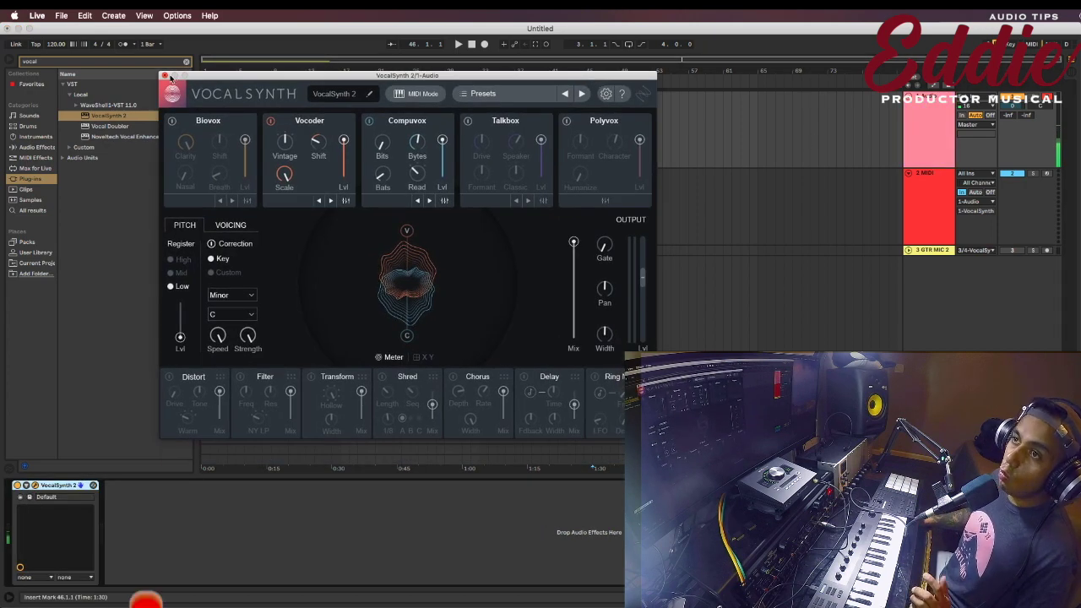
{"action": "left_click", "coordinate": [165, 75]}
- Find the command for inserting a MIDI track without adding one
{"action": "left_click", "coordinate": [918, 211]}
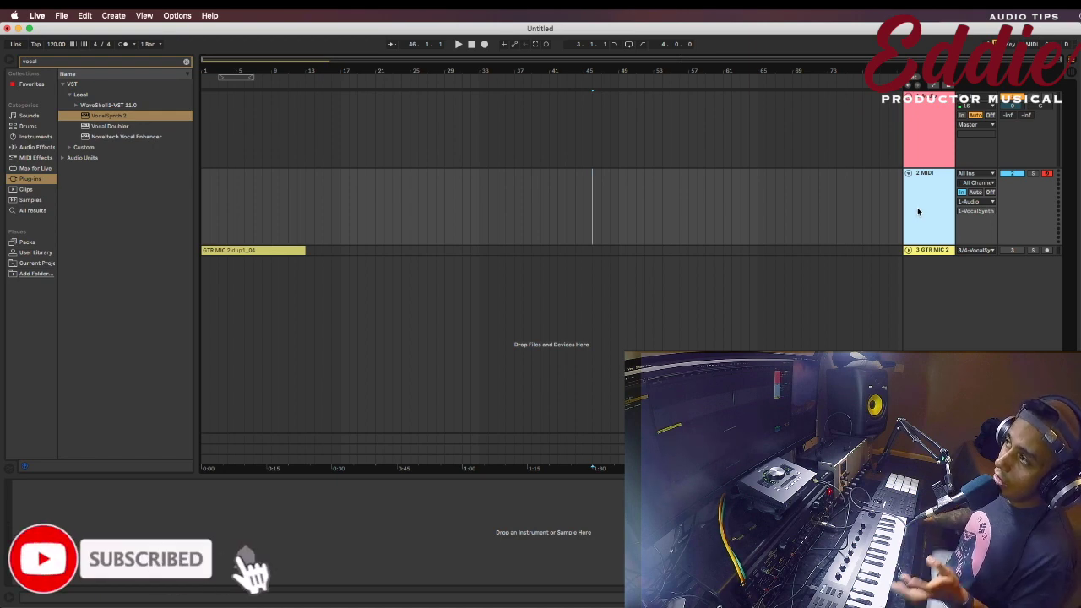
{"action": "right_click", "coordinate": [445, 280]}
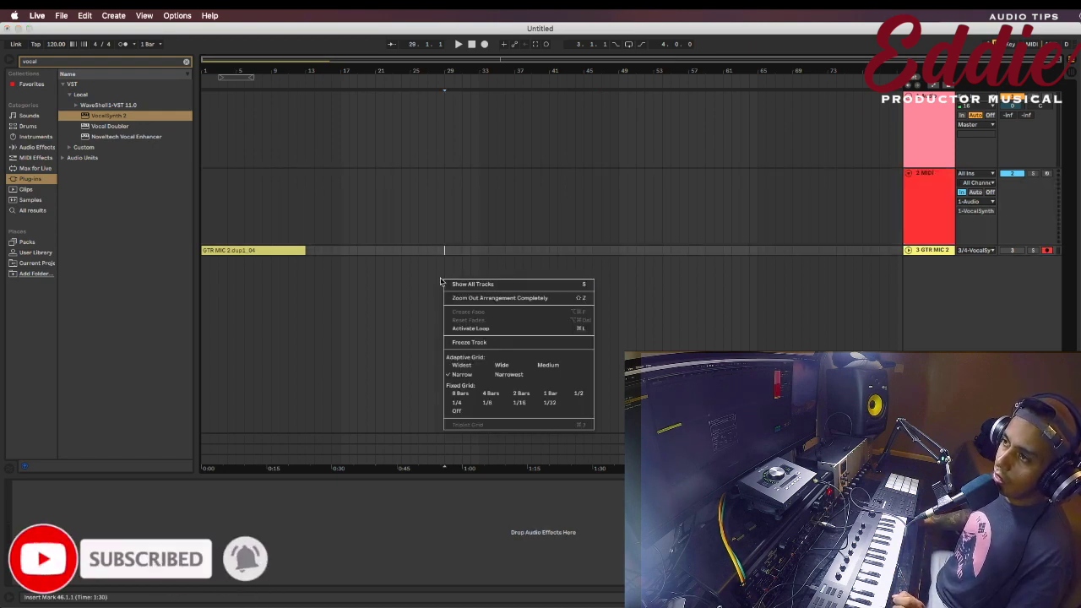
{"action": "left_click", "coordinate": [145, 15]}
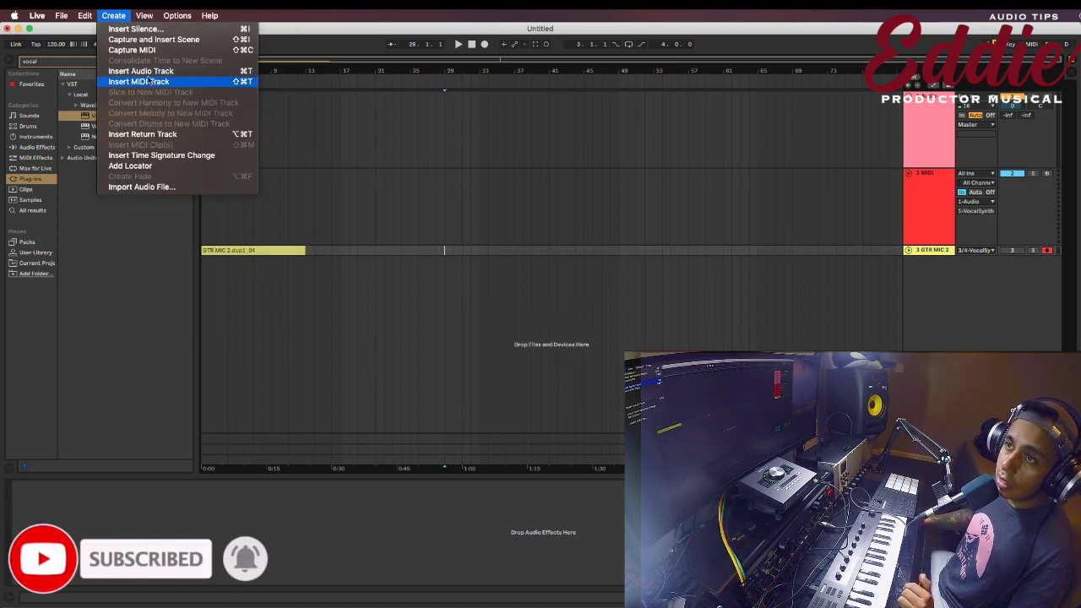
{"action": "left_click", "coordinate": [488, 120]}
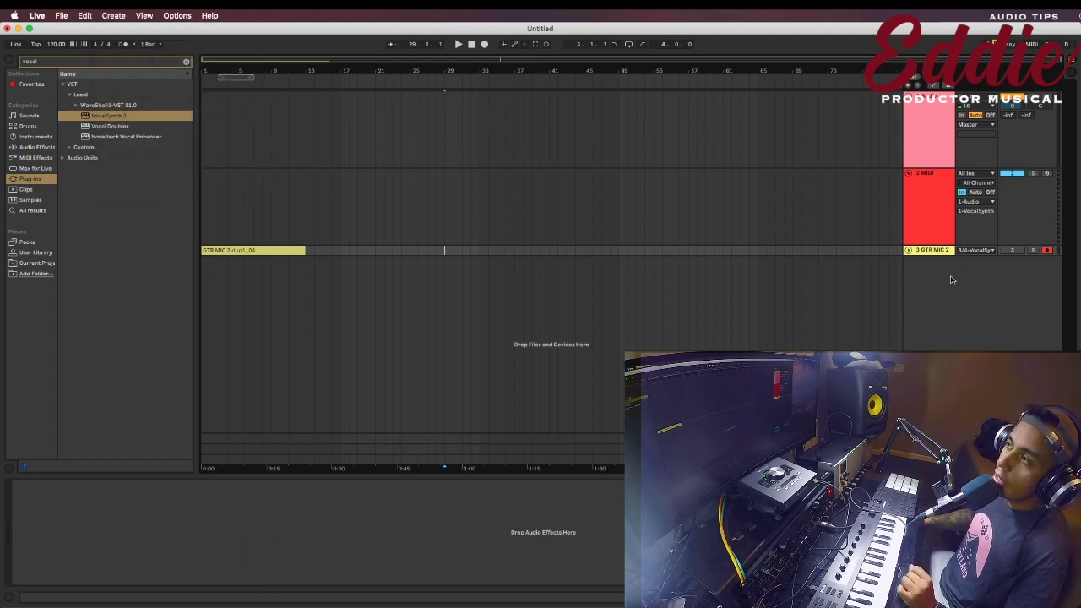
- Route the MIDI track's output to 1-Audio
{"action": "left_click", "coordinate": [934, 229]}
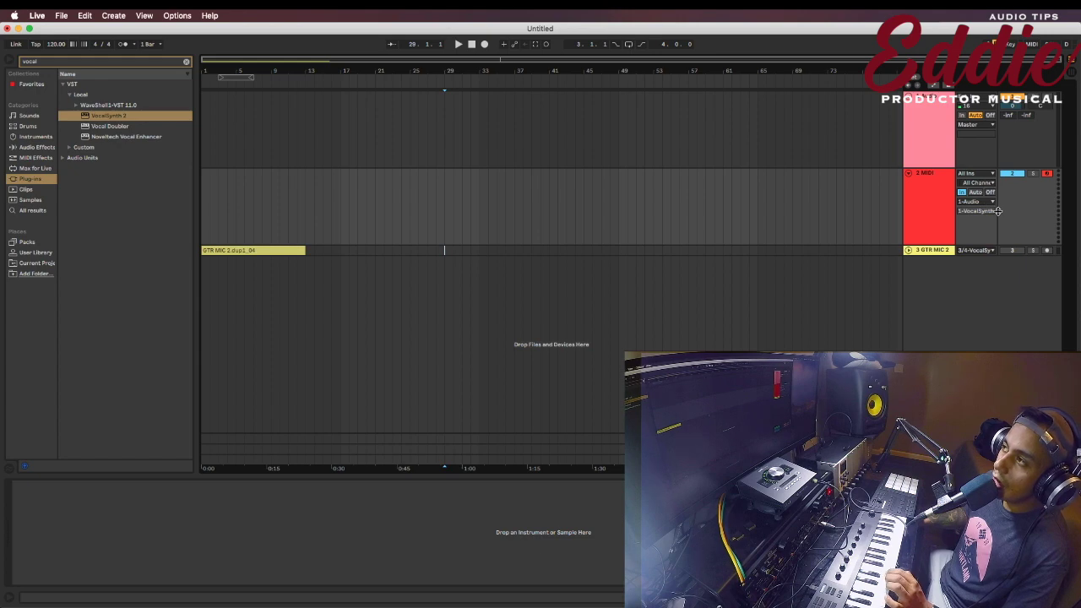
{"action": "left_click", "coordinate": [982, 202]}
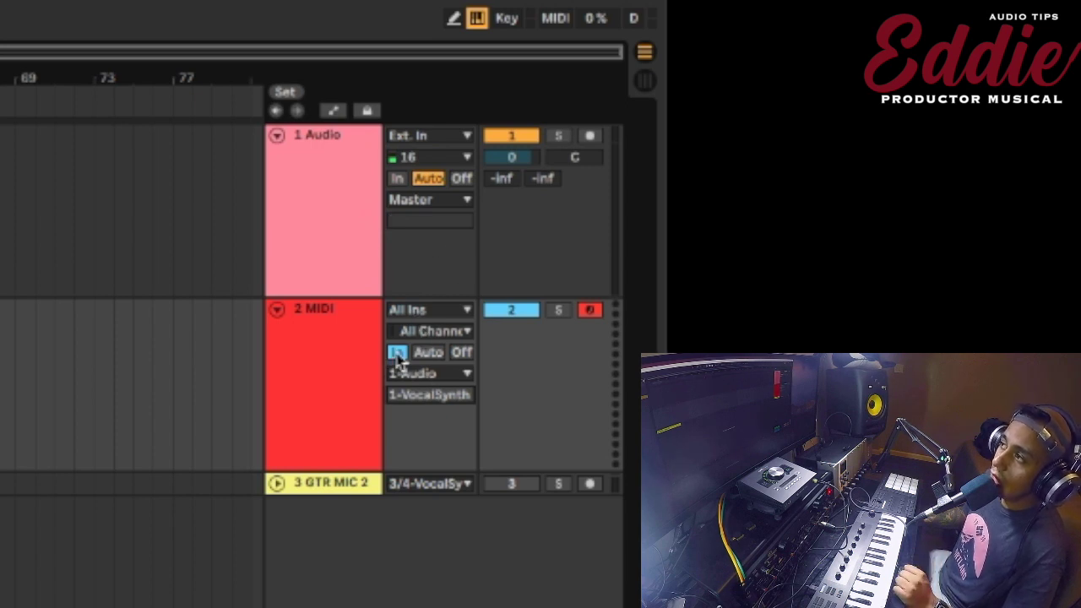
{"action": "left_click", "coordinate": [338, 379]}
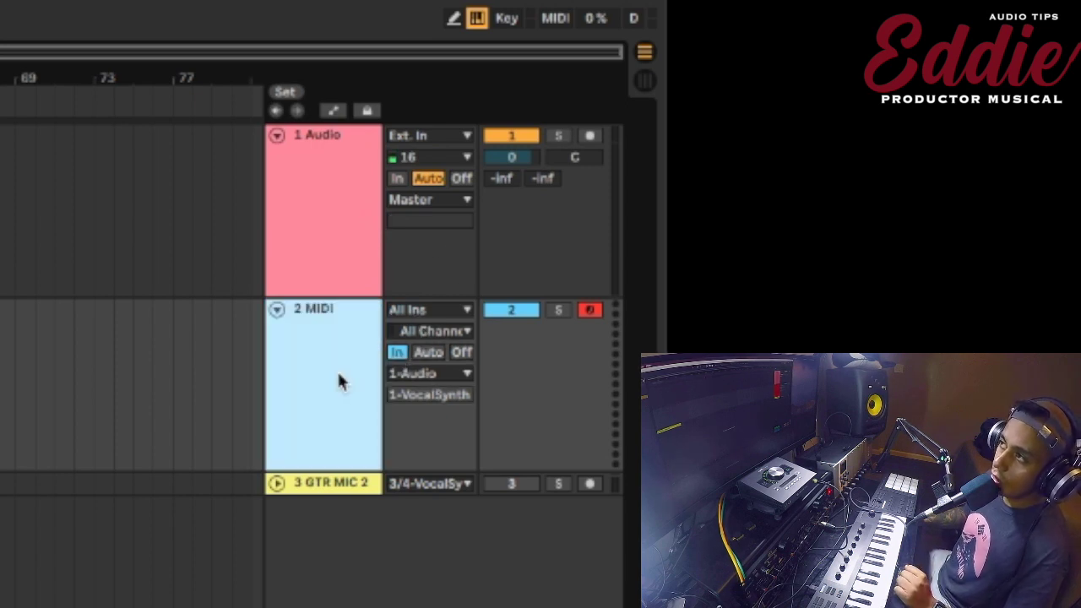
{"action": "left_click", "coordinate": [338, 379]}
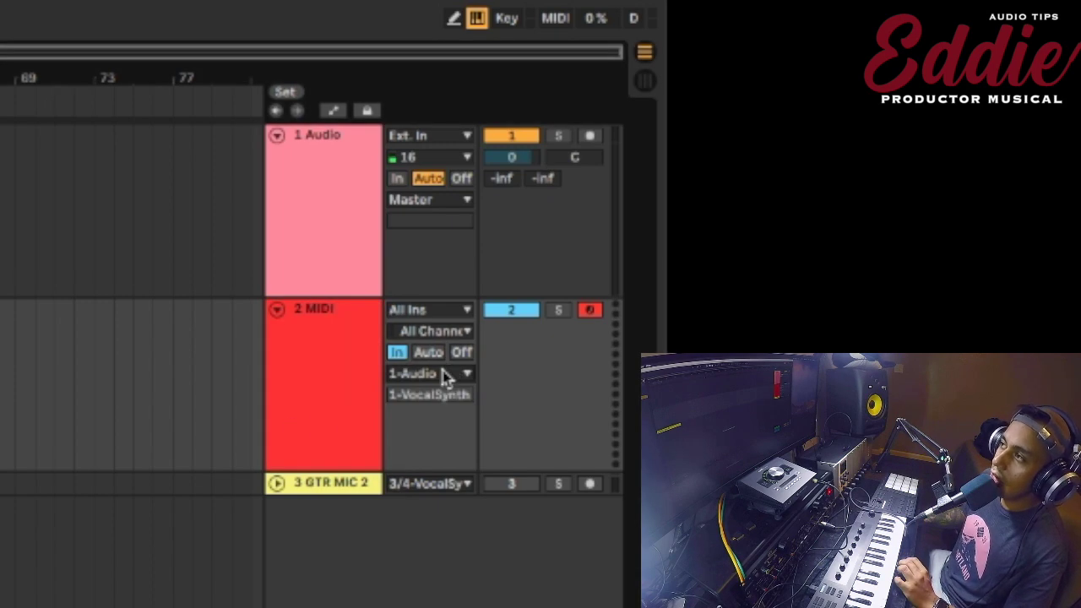
{"action": "left_click", "coordinate": [446, 375]}
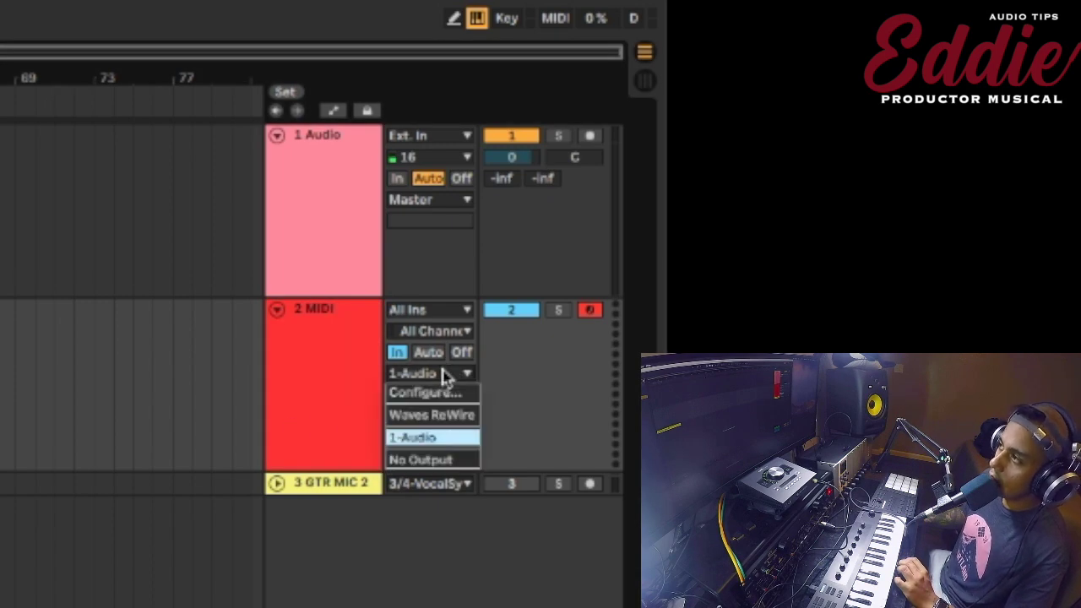
{"action": "left_click", "coordinate": [414, 440]}
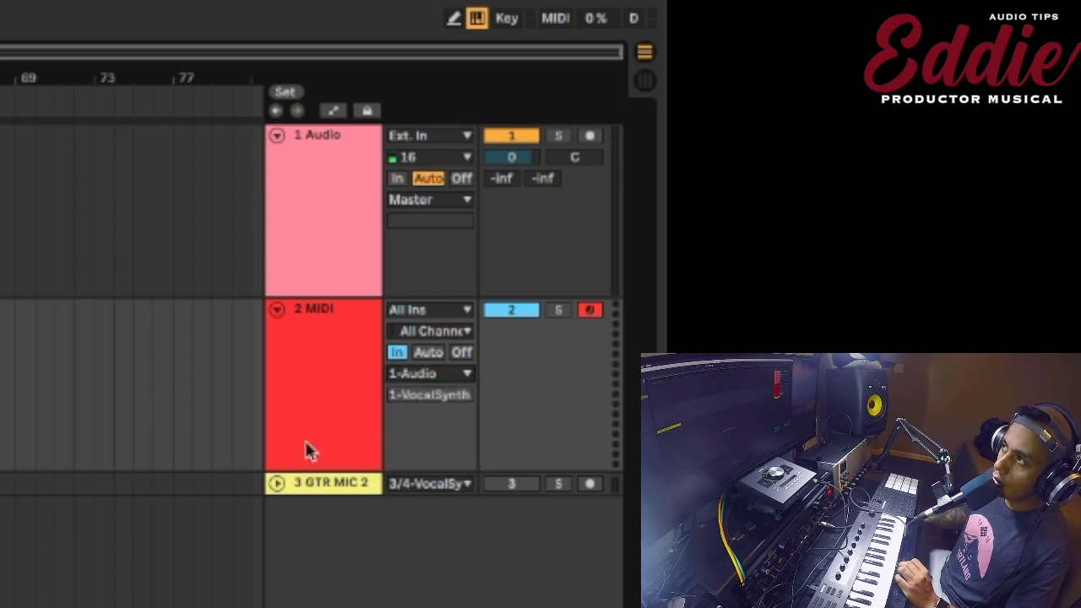
- Open VocalSynth 2 on the audio track and compare its pitch level raised to about 90 and lowered to 0
{"action": "left_click", "coordinate": [304, 164]}
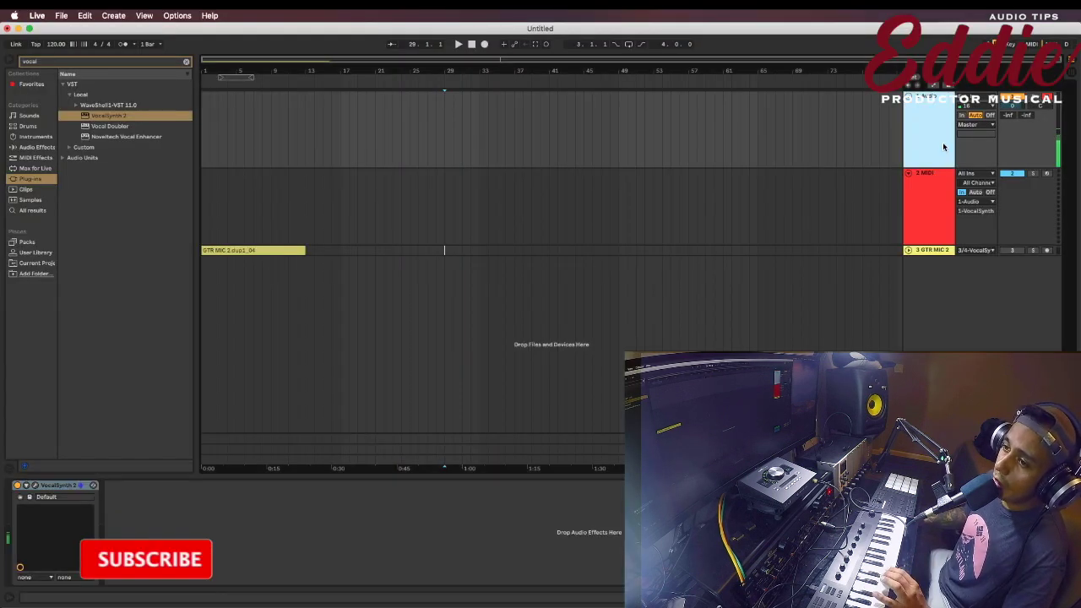
{"action": "left_click", "coordinate": [35, 487]}
{"action": "mouse_move", "coordinate": [181, 342]}
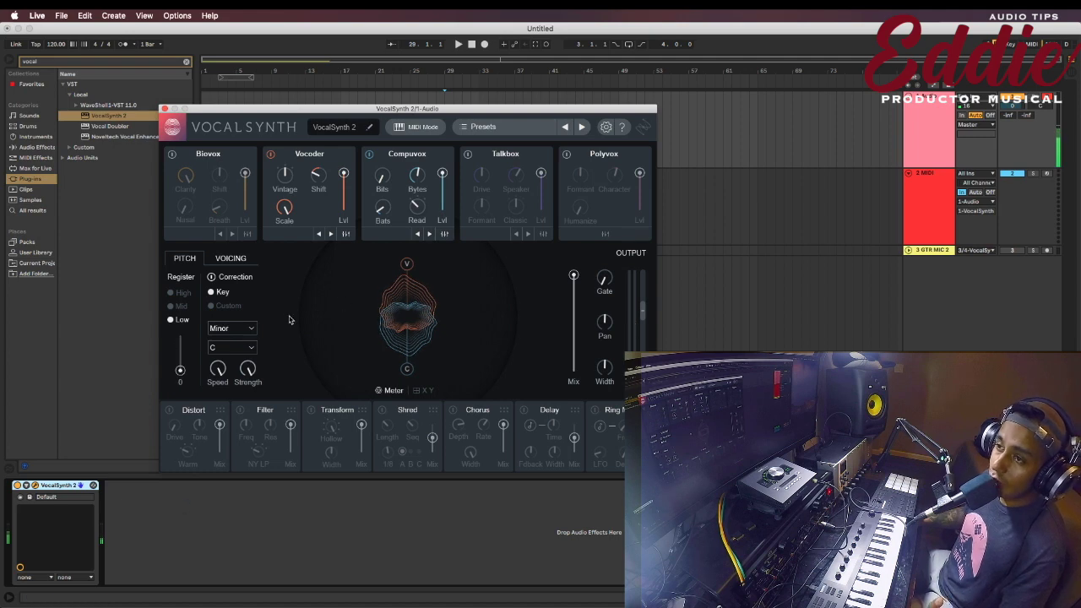
{"action": "left_click_drag", "start_coordinate": [180, 338], "coordinate": [183, 347]}
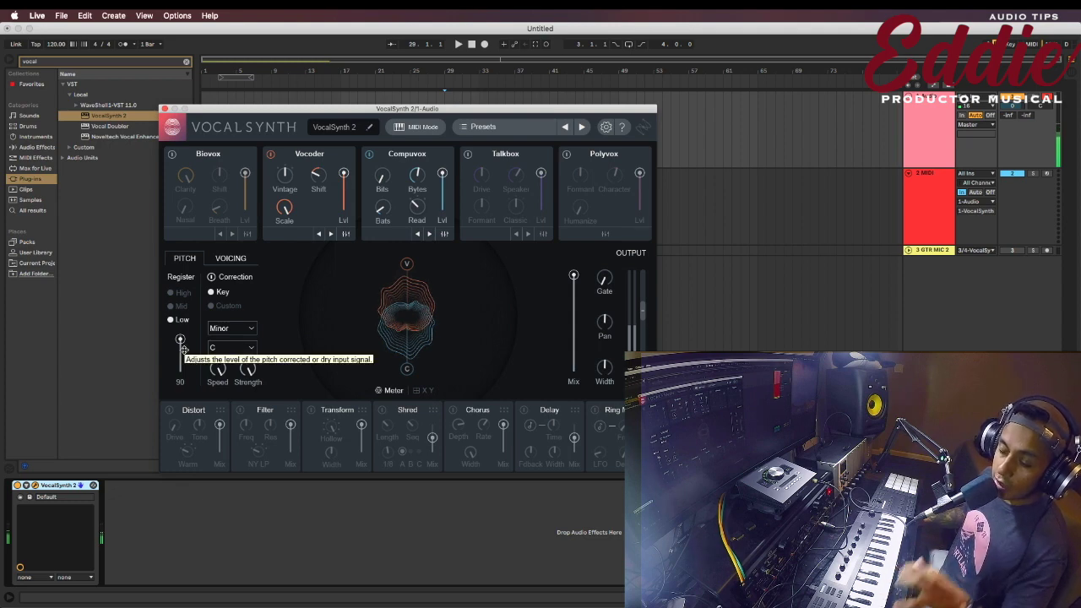
{"action": "left_click_drag", "start_coordinate": [183, 348], "coordinate": [182, 423]}
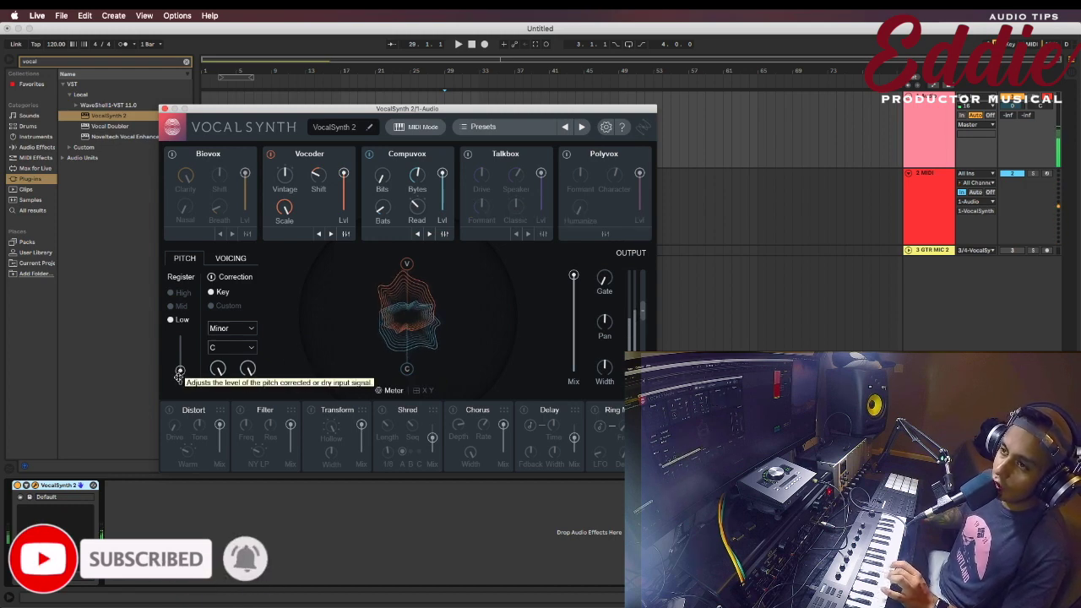
{"action": "left_click_drag", "start_coordinate": [180, 371], "coordinate": [175, 341]}
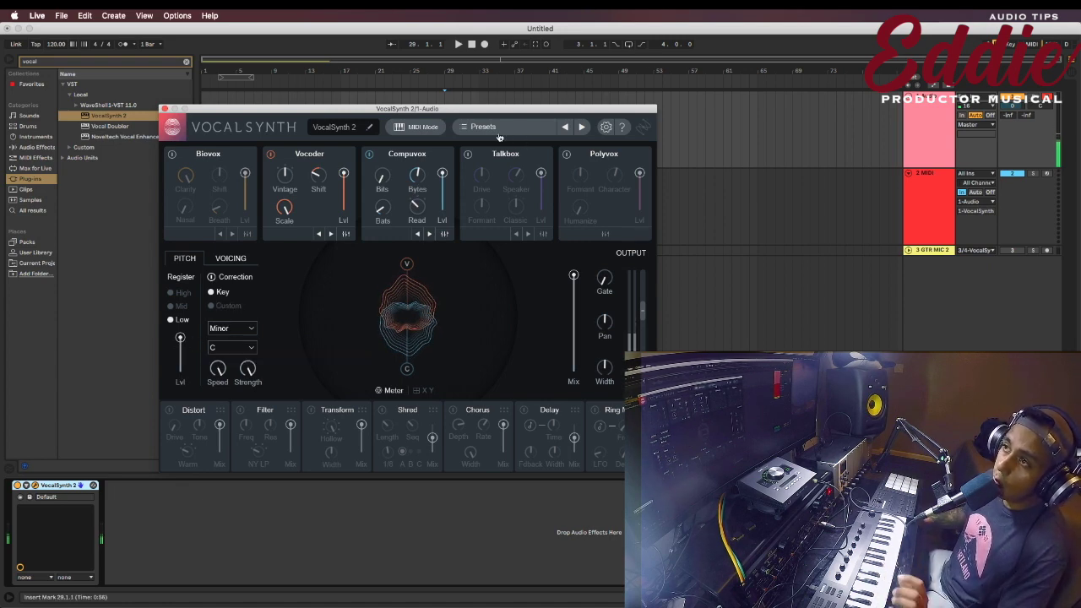
{"action": "left_click_drag", "start_coordinate": [180, 337], "coordinate": [180, 370]}
- Audition the VocalSynth 2 presets in sequence from Default through BANG THAT, CALL SADE, GIVE IT TO ME DIRTY, ON THE RADIO and PAISLEY P to TRASHY HITS
{"action": "left_click", "coordinate": [370, 153]}
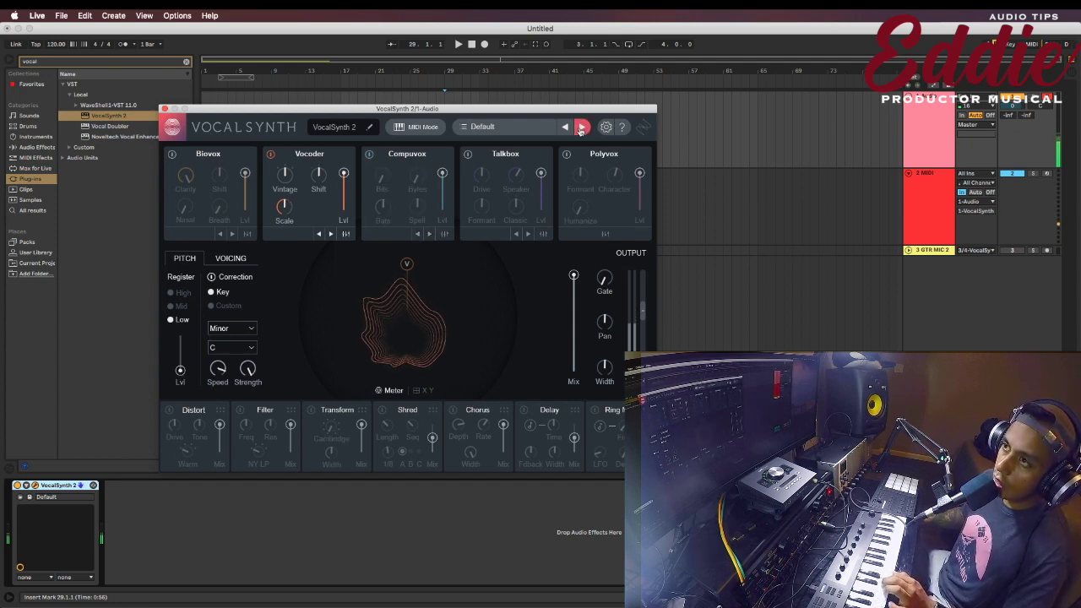
{"action": "left_click", "coordinate": [581, 127]}
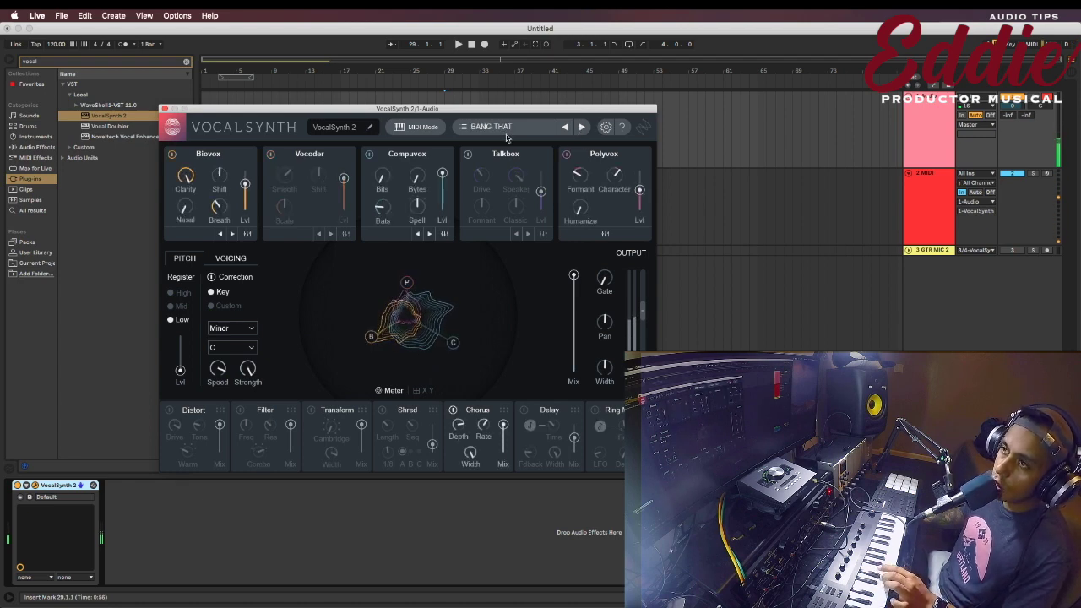
{"action": "left_click", "coordinate": [582, 127]}
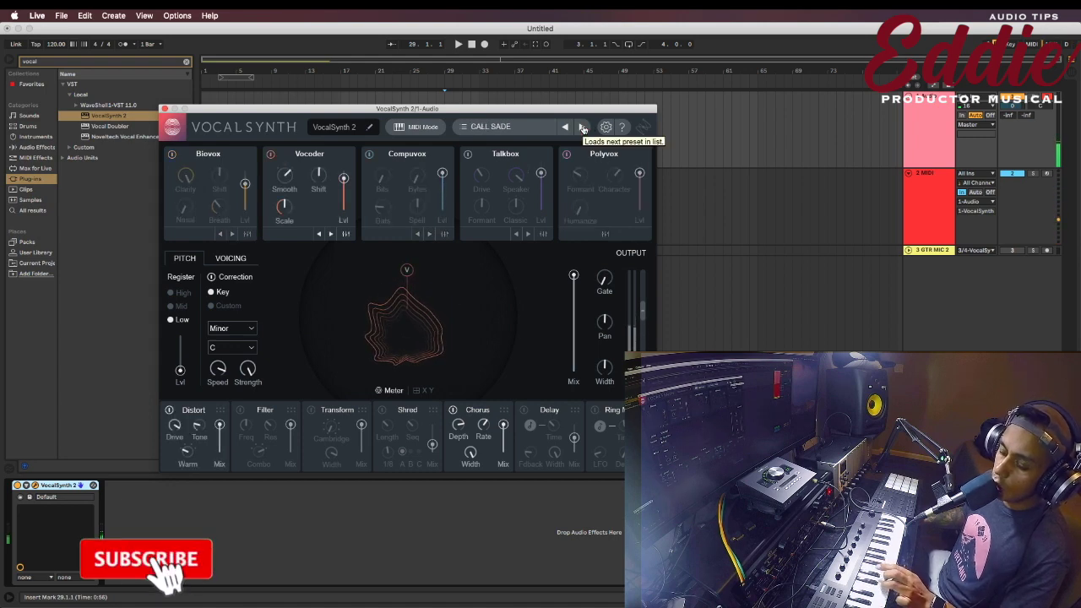
{"action": "left_click", "coordinate": [582, 126]}
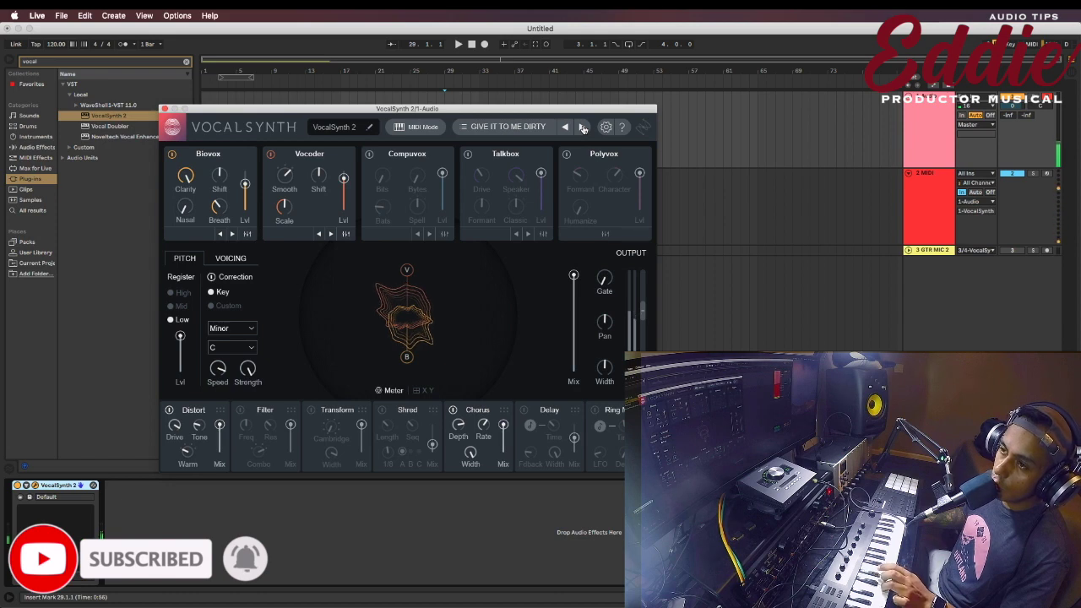
{"action": "mouse_move", "coordinate": [179, 343]}
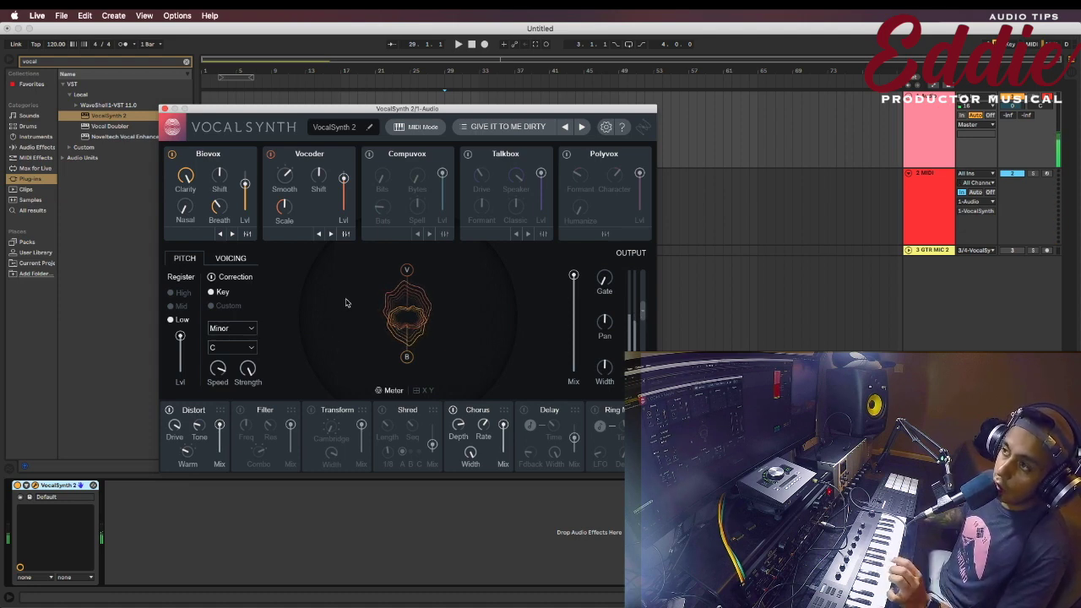
{"action": "left_click", "coordinate": [581, 127]}
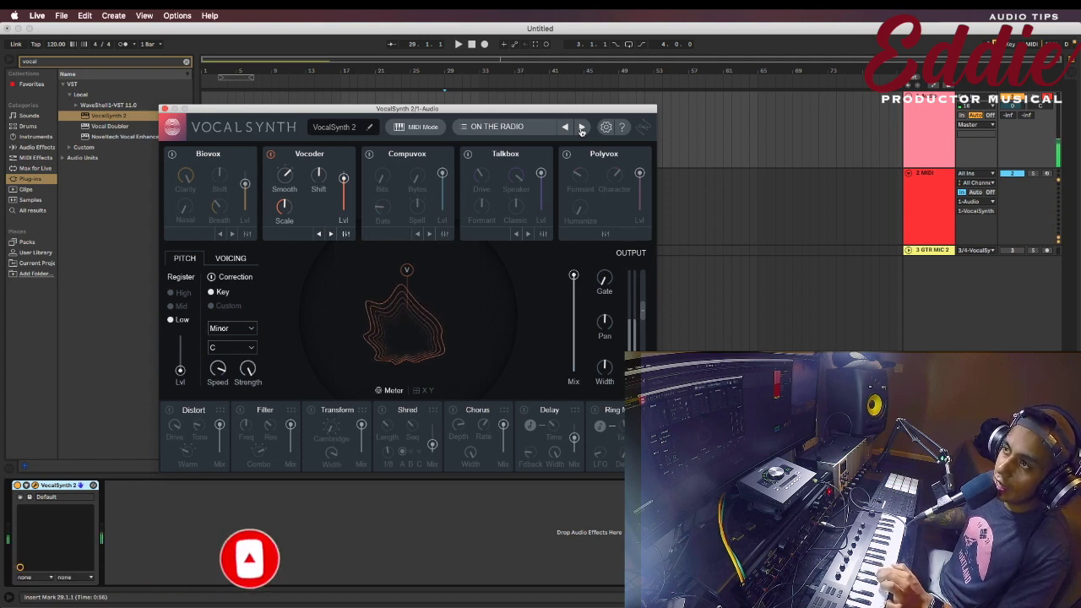
{"action": "left_click", "coordinate": [581, 127]}
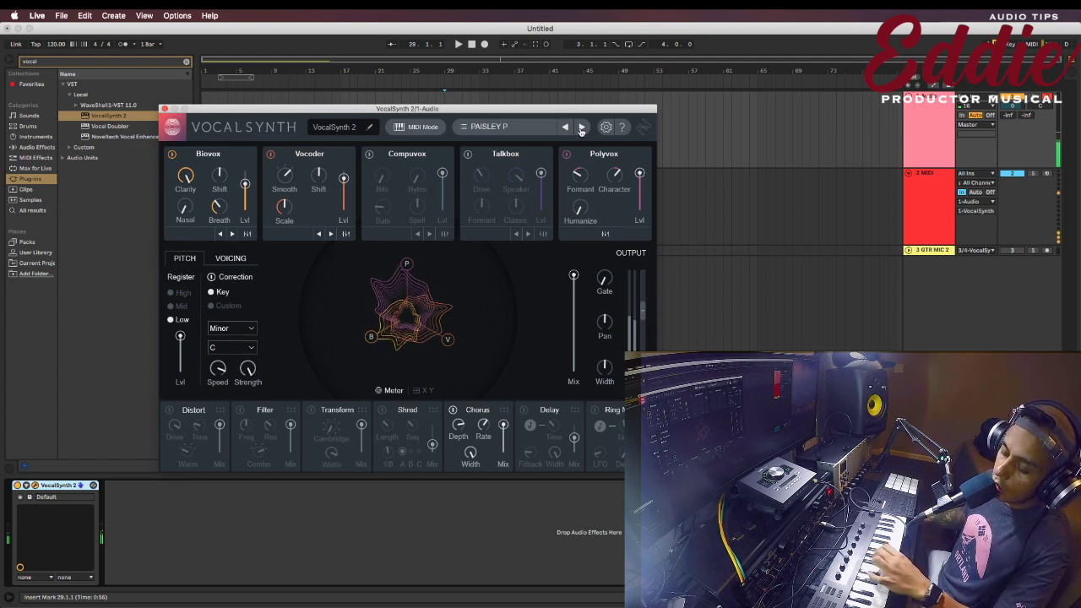
{"action": "left_click", "coordinate": [581, 128]}
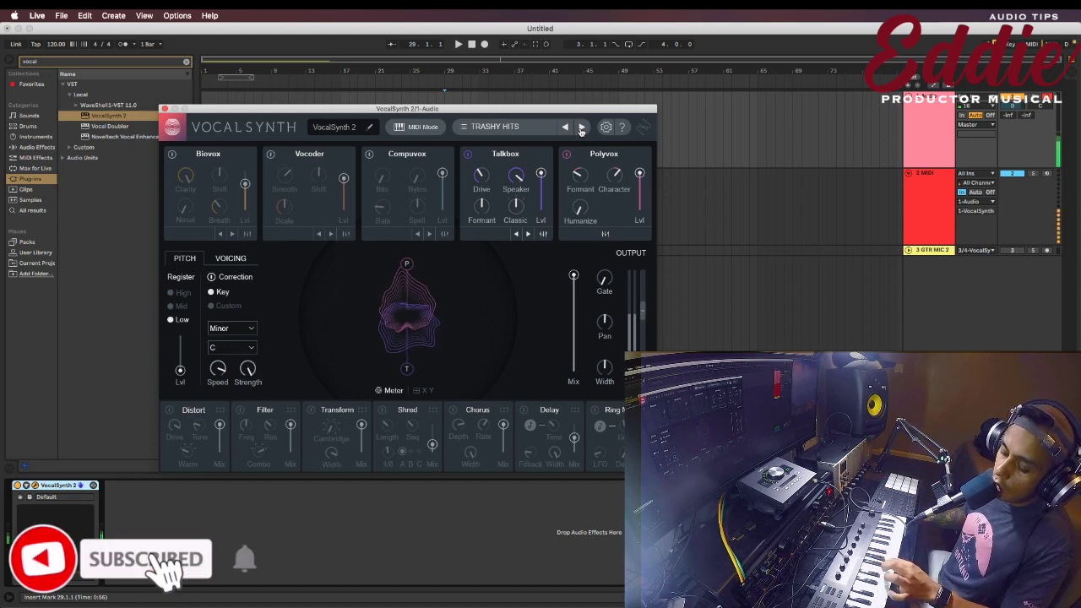
- Audition the DJ DJ preset, load FEELIN ALRIGHT, and raise its pitch level to the maximum
{"action": "left_click", "coordinate": [581, 128]}
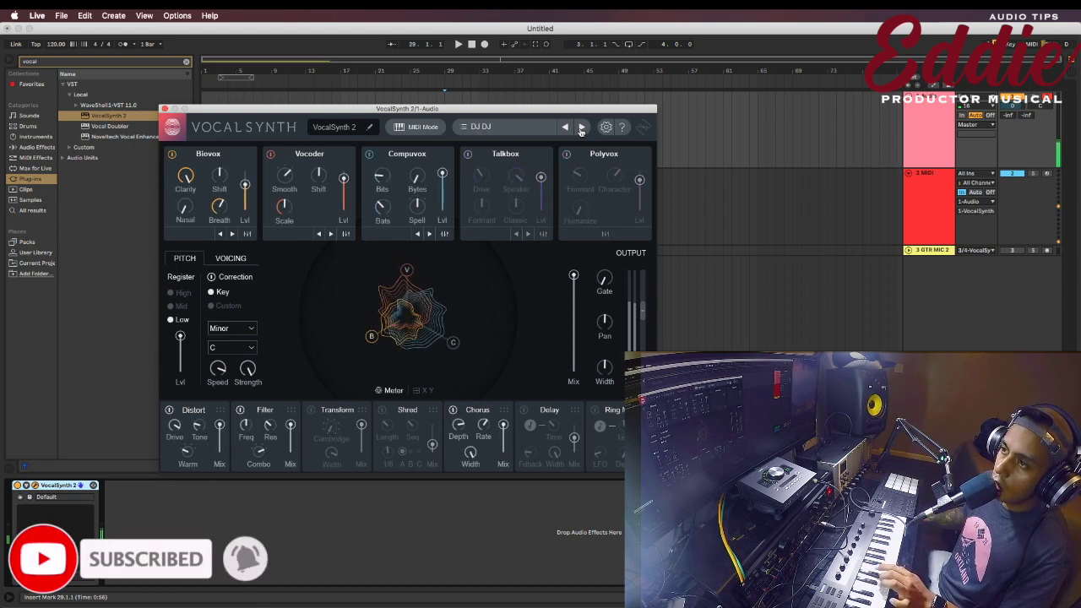
{"action": "left_click", "coordinate": [581, 128]}
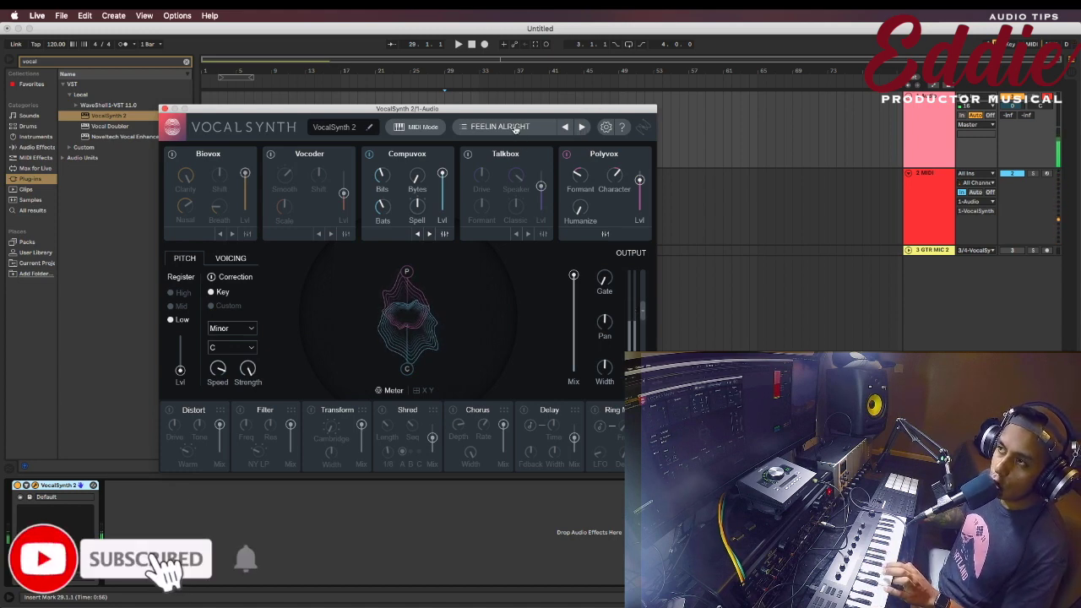
{"action": "left_click_drag", "start_coordinate": [179, 372], "coordinate": [183, 341]}
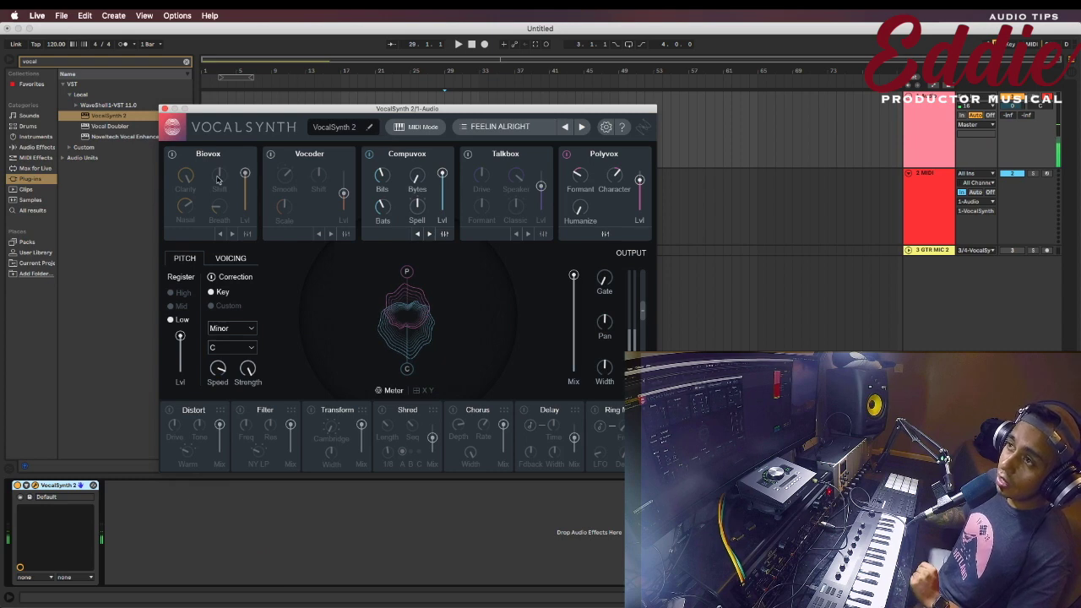
- Compare the sound with Biovox, Vocoder, Compuvox, Talkbox and Polyvox each toggled, returning every module to its original state
{"action": "left_click", "coordinate": [171, 154]}
{"action": "left_click", "coordinate": [172, 154]}
{"action": "left_click", "coordinate": [270, 154]}
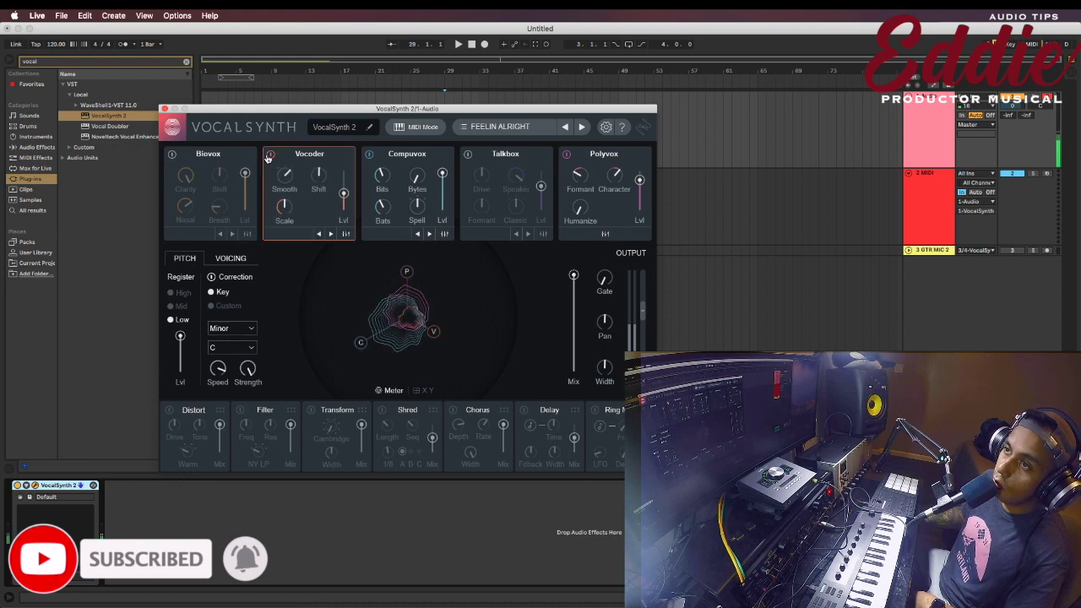
{"action": "left_click", "coordinate": [270, 154]}
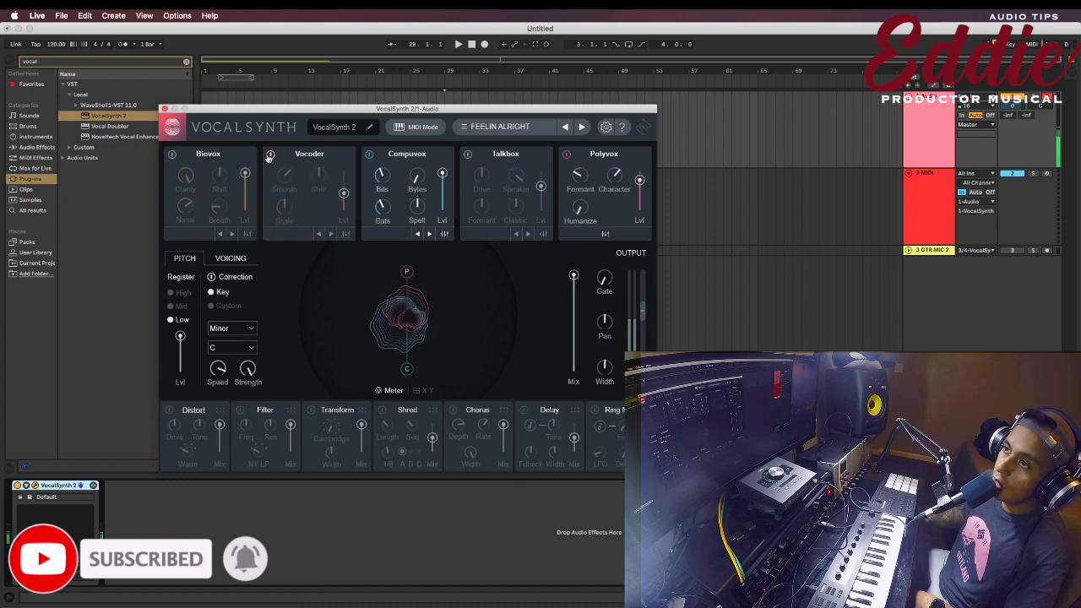
{"action": "left_click", "coordinate": [371, 155]}
{"action": "left_click", "coordinate": [370, 155]}
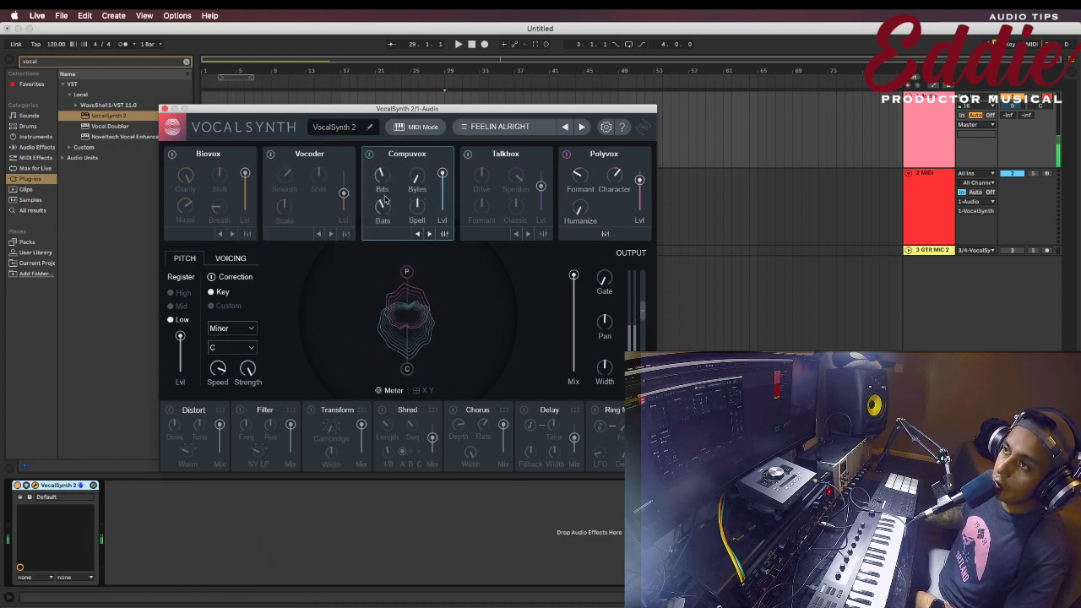
{"action": "left_click", "coordinate": [467, 154]}
{"action": "left_click", "coordinate": [467, 154]}
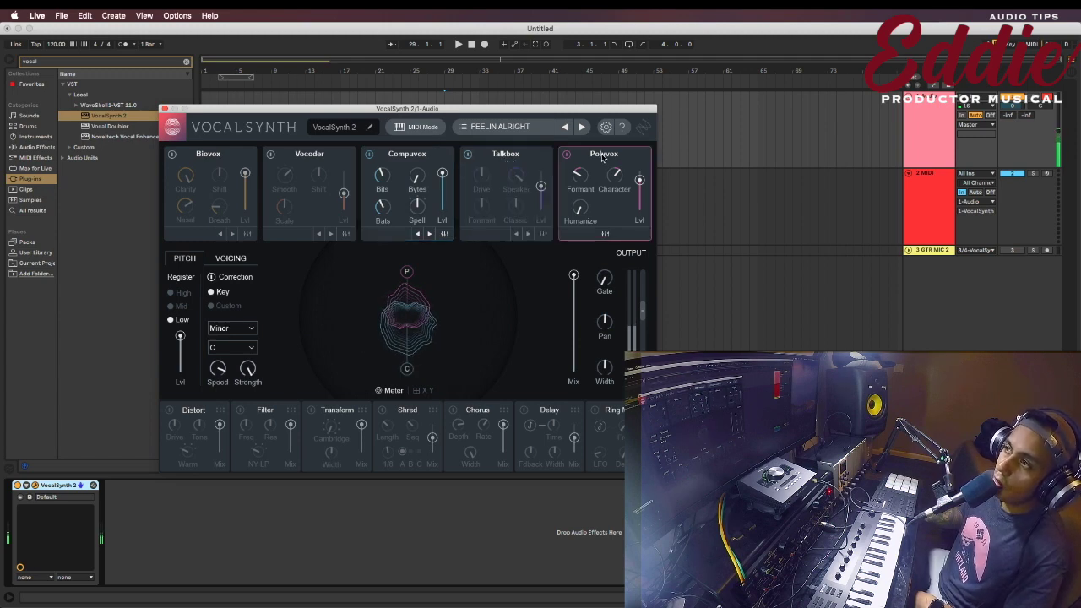
{"action": "left_click", "coordinate": [569, 157]}
{"action": "left_click", "coordinate": [569, 156]}
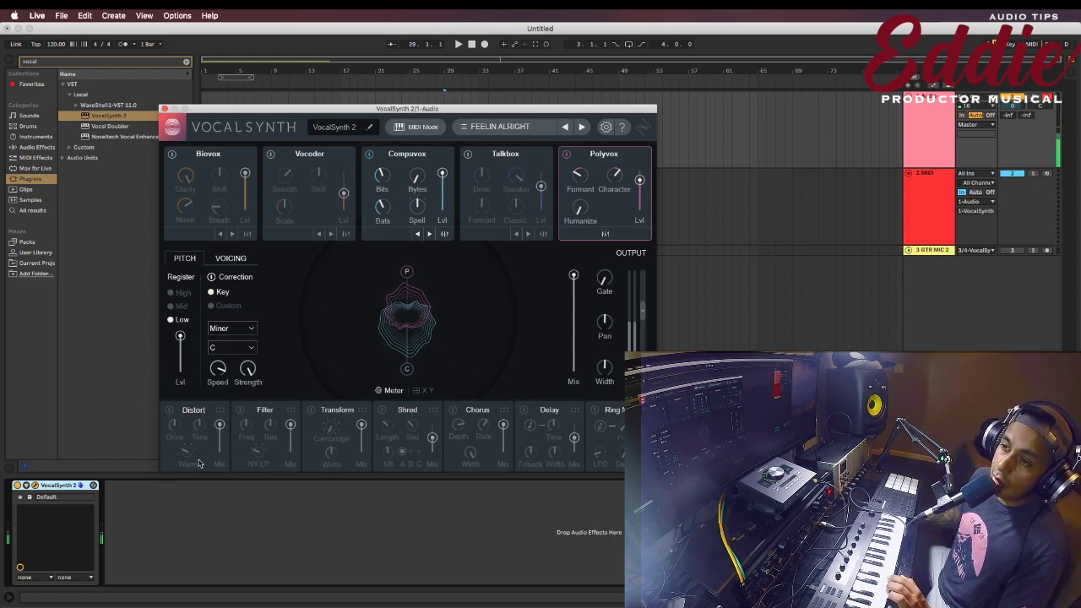
- Enable the Distort effect and briefly try Filter, Transform, Shred, Chorus, Delay and Ring Mod, leaving only Distort active
{"action": "left_click", "coordinate": [169, 411]}
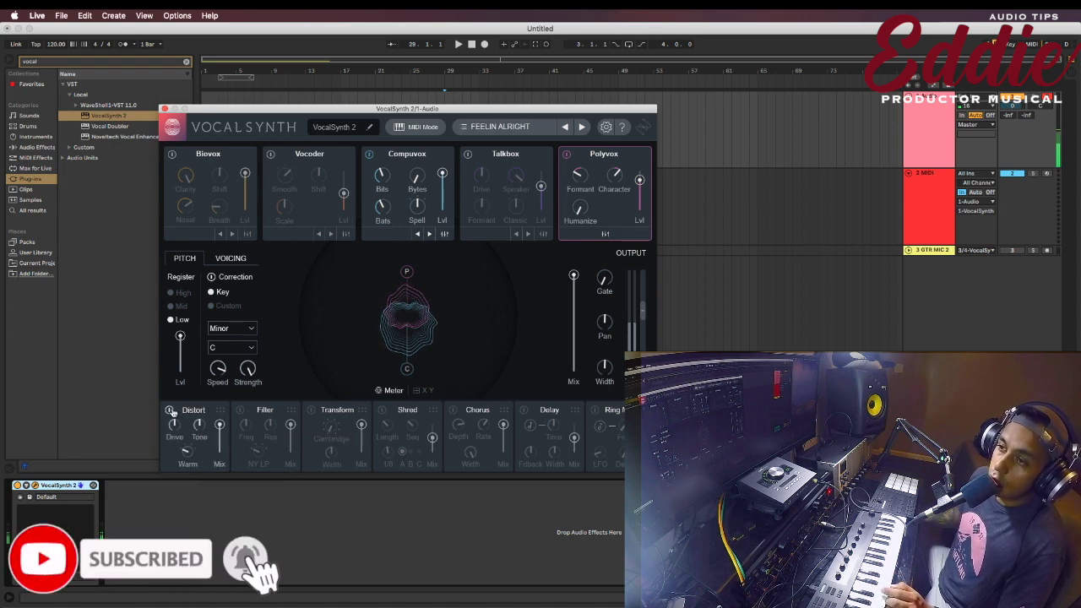
{"action": "left_click", "coordinate": [241, 411]}
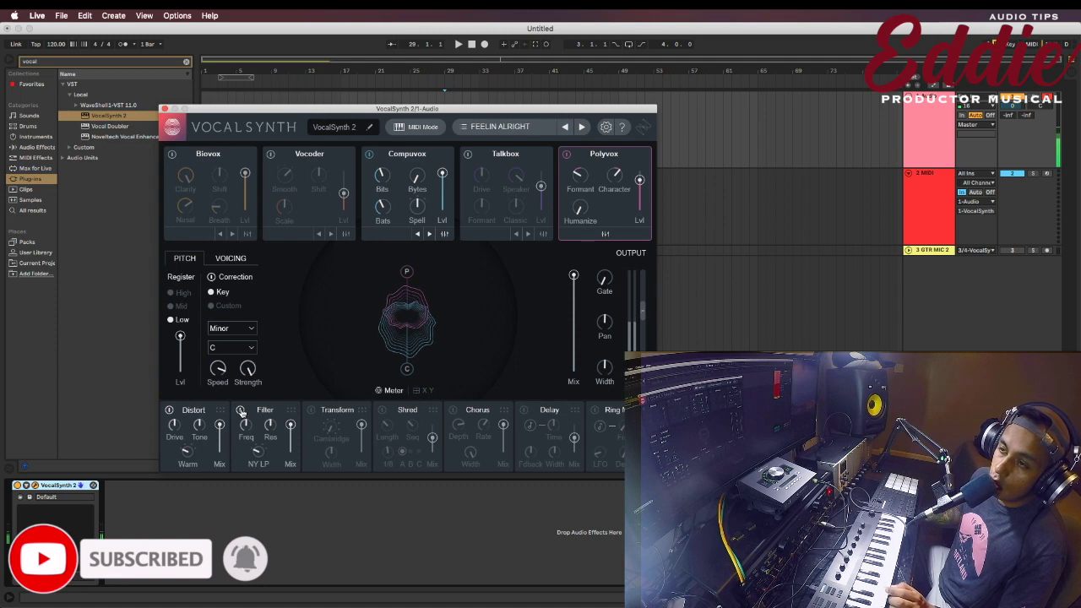
{"action": "left_click", "coordinate": [241, 411]}
{"action": "left_click", "coordinate": [311, 410]}
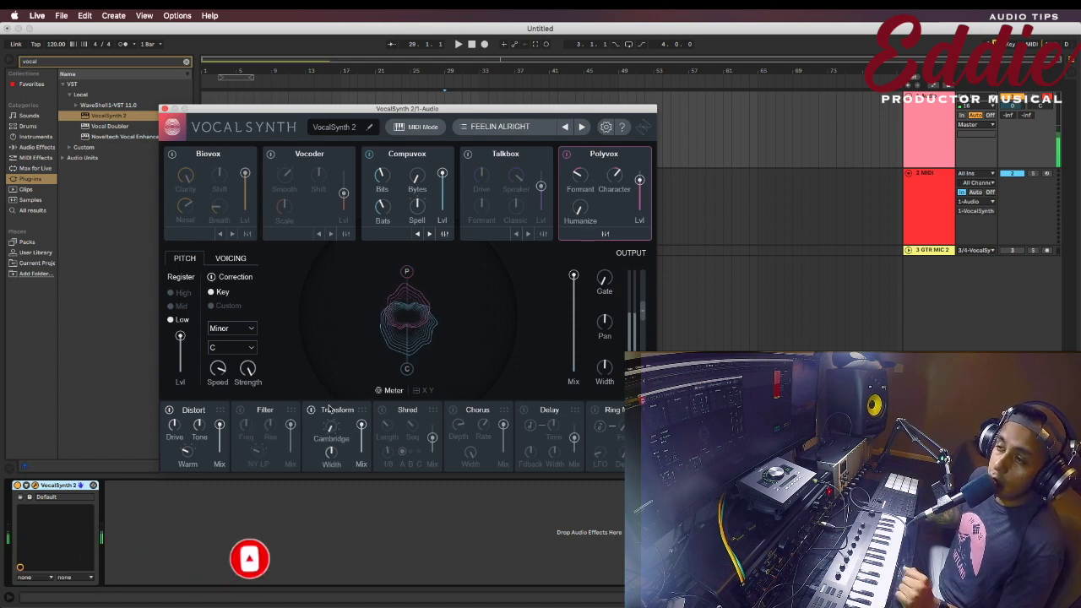
{"action": "left_click", "coordinate": [311, 409]}
{"action": "left_click", "coordinate": [381, 410]}
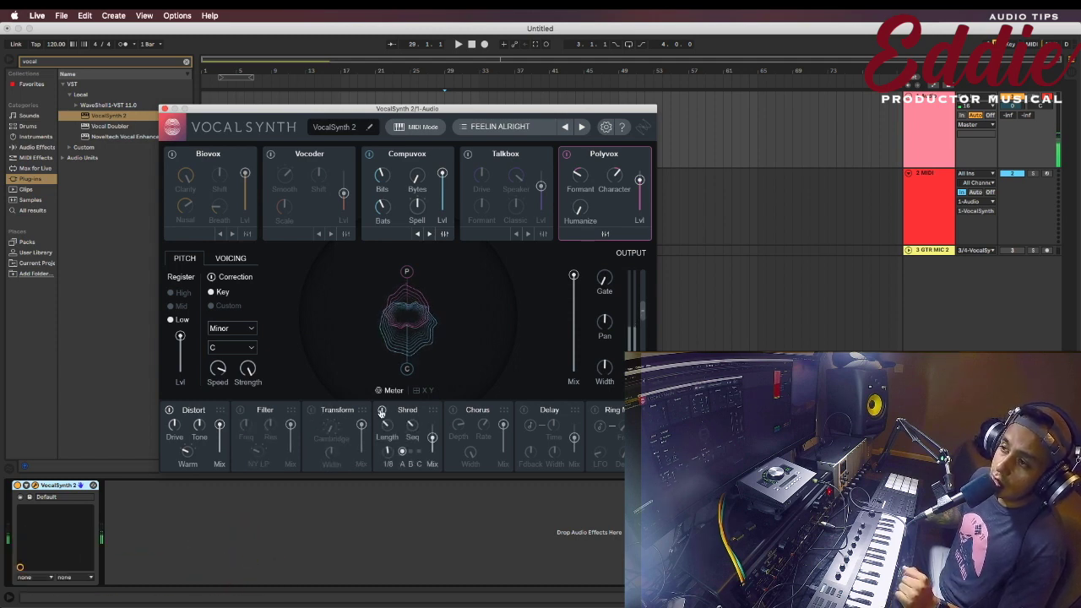
{"action": "left_click", "coordinate": [453, 410]}
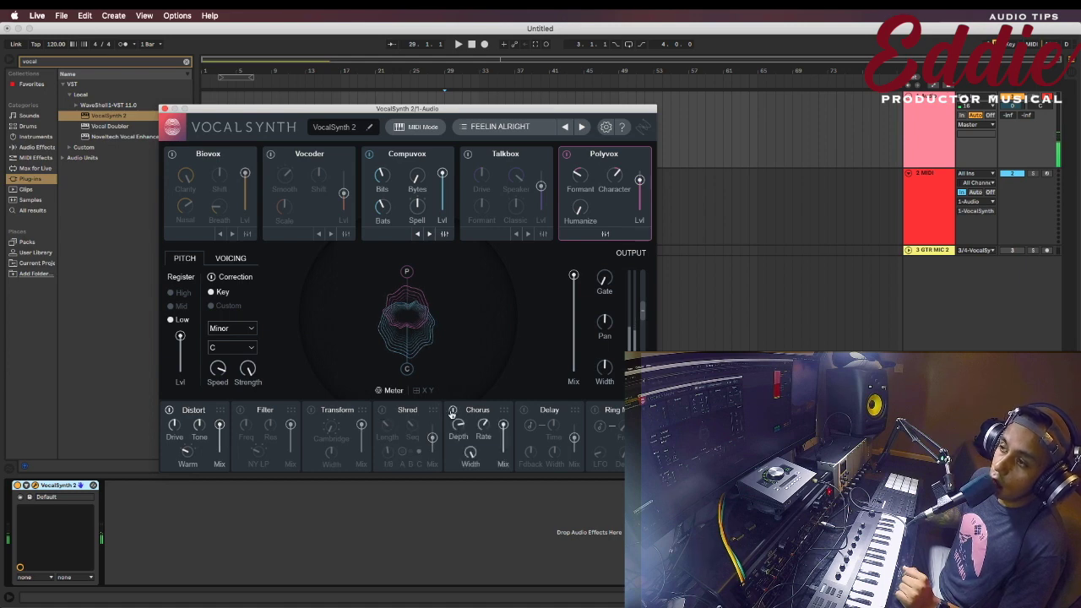
{"action": "left_click", "coordinate": [453, 410]}
{"action": "left_click", "coordinate": [524, 410]}
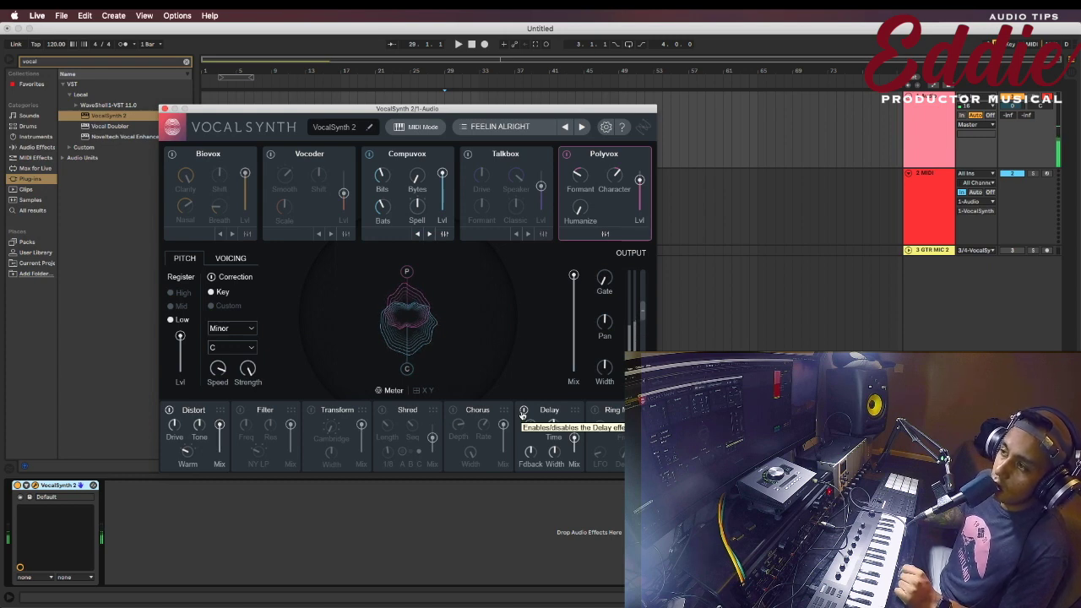
{"action": "left_click", "coordinate": [523, 411]}
{"action": "left_click", "coordinate": [596, 410]}
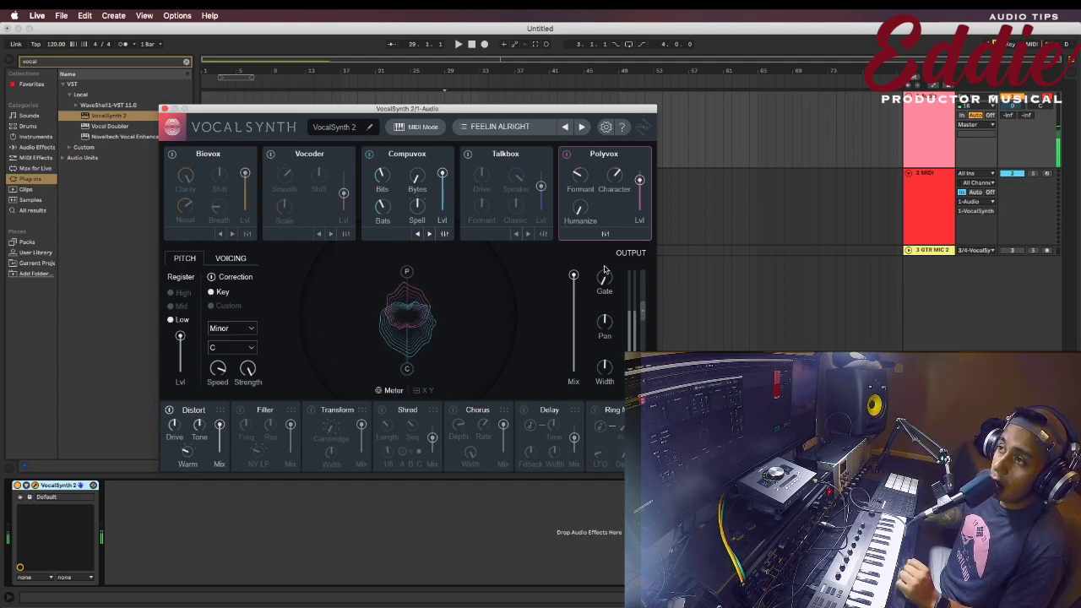
- Adjust the output Gate slightly and try the Pan and Width controls, turning Width up to about +66
{"action": "mouse_move", "coordinate": [601, 277]}
{"action": "mouse_move", "coordinate": [602, 278]}
{"action": "left_mouse_down"}
{"action": "mouse_move", "coordinate": [603, 170]}
{"action": "mouse_move", "coordinate": [600, 282]}
{"action": "left_mouse_up"}
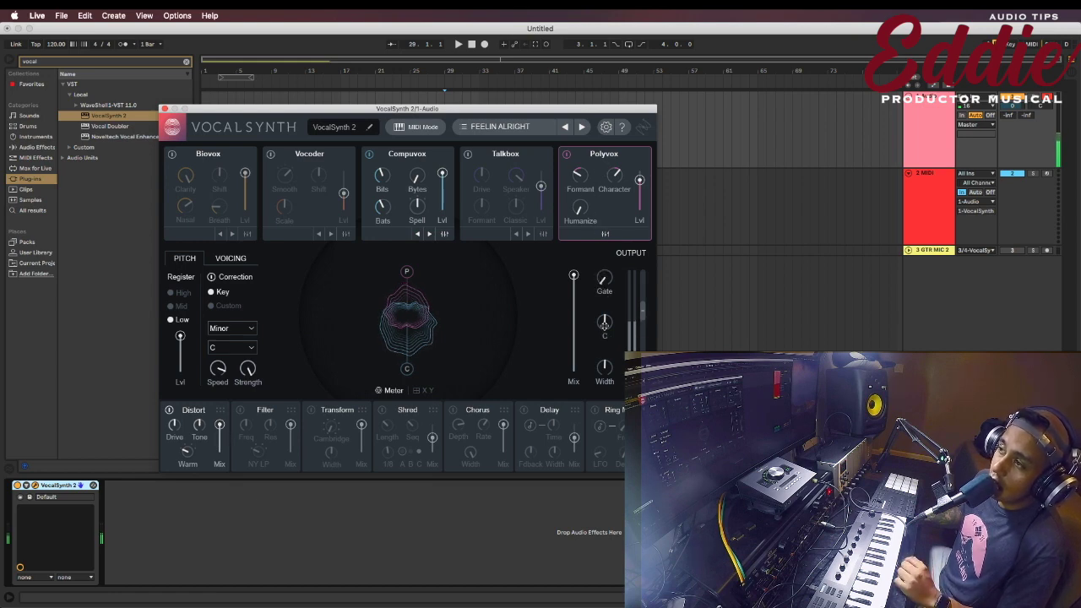
{"action": "mouse_move", "coordinate": [605, 326]}
{"action": "left_mouse_down"}
{"action": "mouse_move", "coordinate": [600, 396]}
{"action": "mouse_move", "coordinate": [604, 325]}
{"action": "left_mouse_up"}
{"action": "left_click_drag", "start_coordinate": [605, 373], "coordinate": [608, 306]}
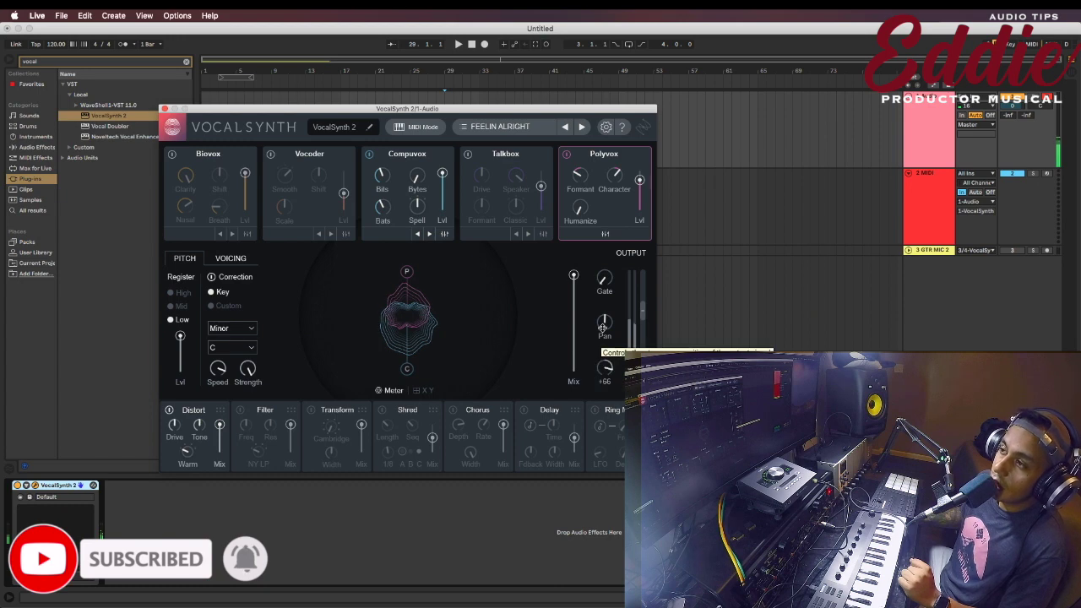
- Compare the output Mix at its minimum and at about 23, and return it to the minimum
{"action": "left_click_drag", "start_coordinate": [577, 335], "coordinate": [577, 425]}
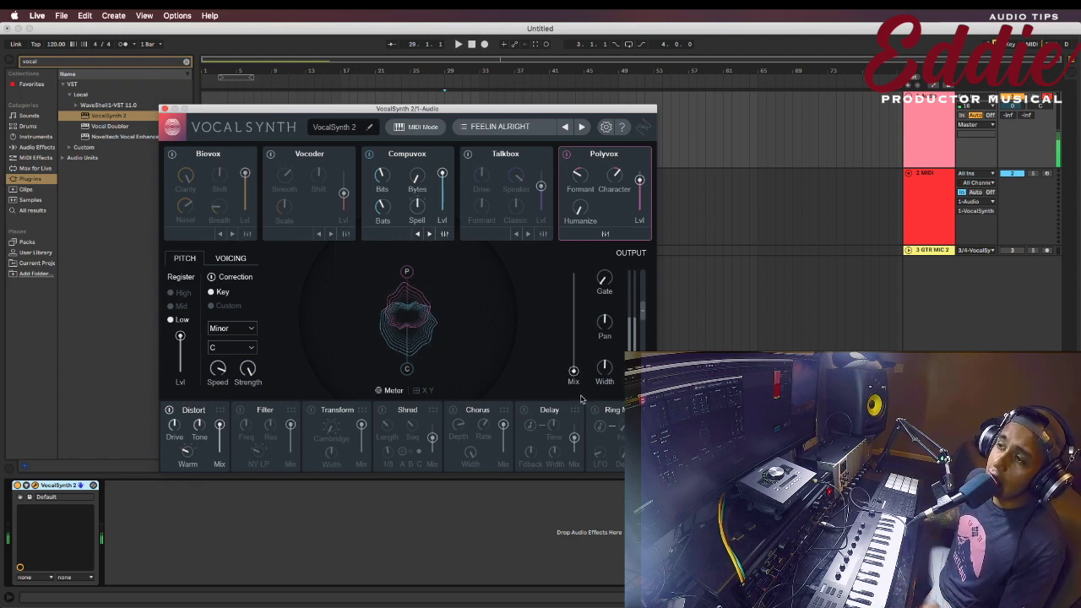
{"action": "left_click_drag", "start_coordinate": [578, 381], "coordinate": [570, 362]}
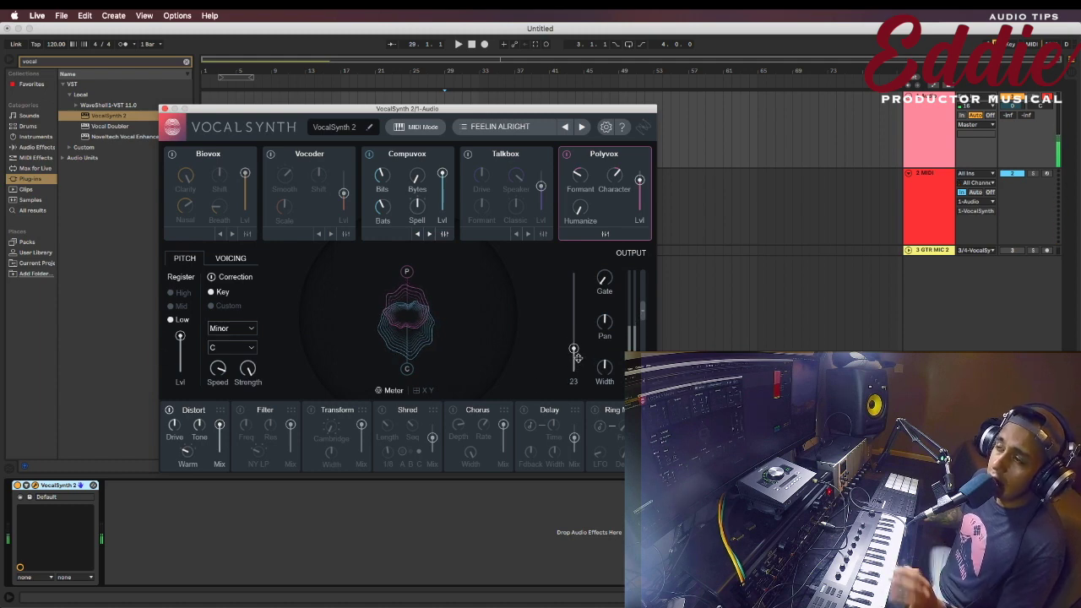
{"action": "mouse_move", "coordinate": [577, 358]}
{"action": "left_mouse_down"}
{"action": "mouse_move", "coordinate": [575, 279]}
{"action": "mouse_move", "coordinate": [578, 375]}
{"action": "left_mouse_up"}
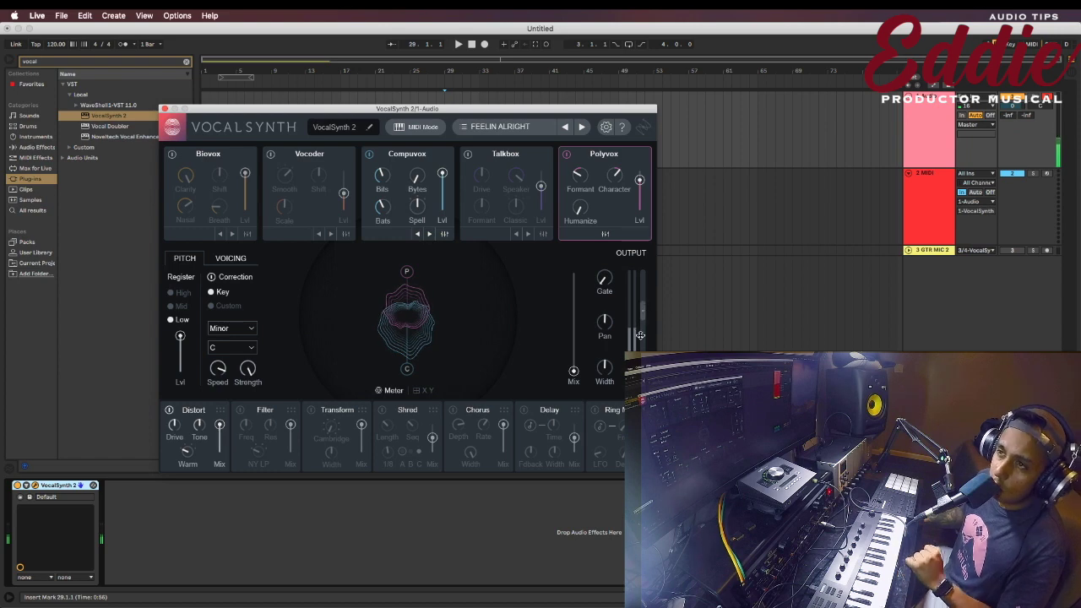
- Try the Mid and High pitch registers and return the register to Low
{"action": "left_click", "coordinate": [178, 305]}
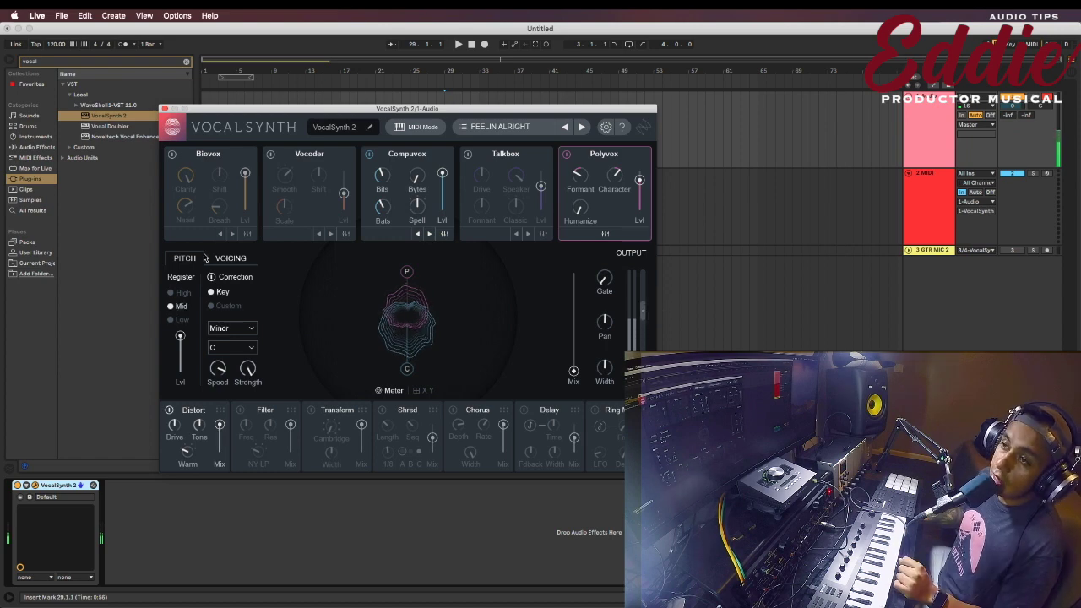
{"action": "left_click", "coordinate": [180, 292]}
{"action": "left_click", "coordinate": [179, 322]}
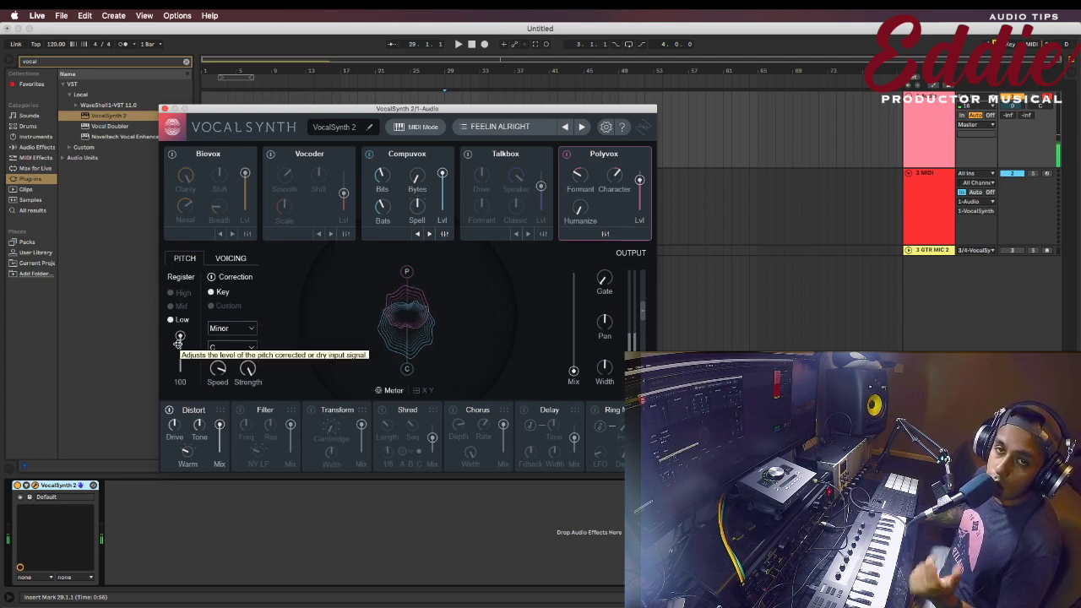
- Review the pitch correction's key and scale options, keeping C Minor, and show the voicing settings
{"action": "left_click", "coordinate": [235, 349]}
{"action": "left_click", "coordinate": [235, 348]}
{"action": "left_click", "coordinate": [242, 329]}
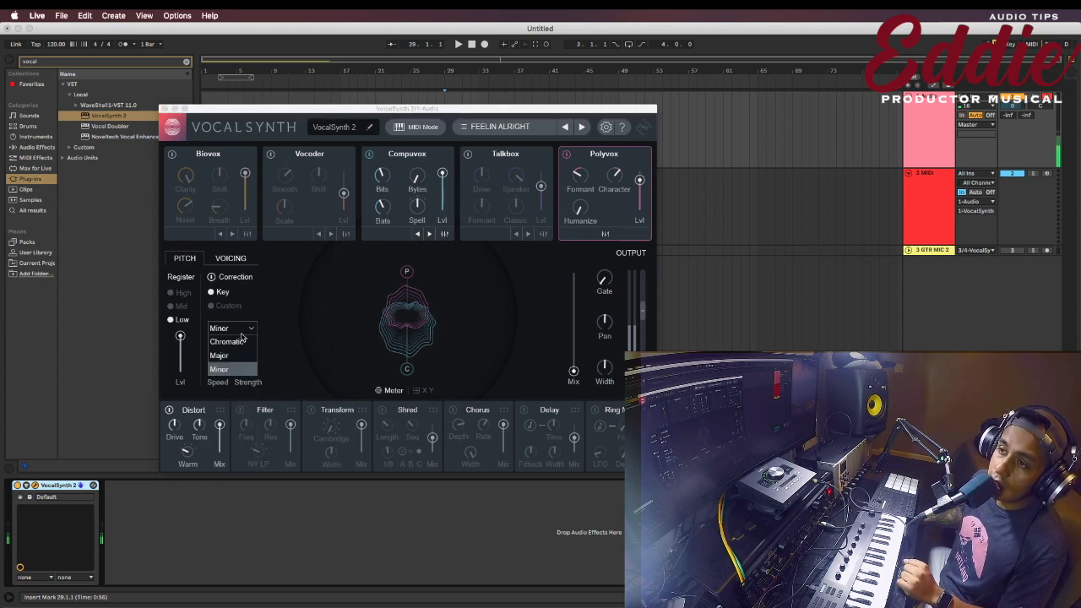
{"action": "left_click", "coordinate": [252, 368]}
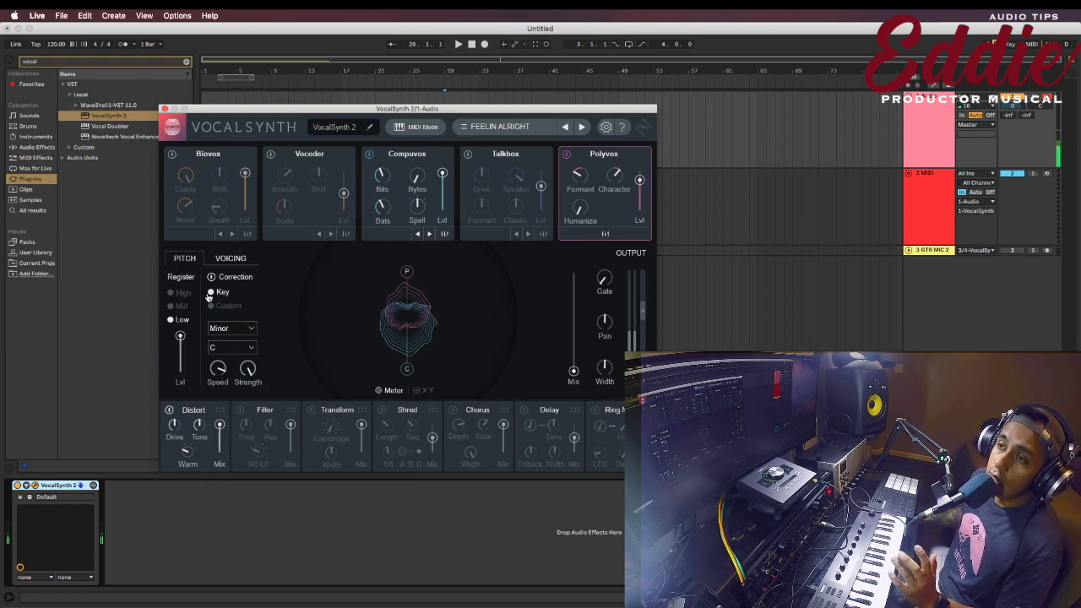
{"action": "left_click", "coordinate": [230, 257]}
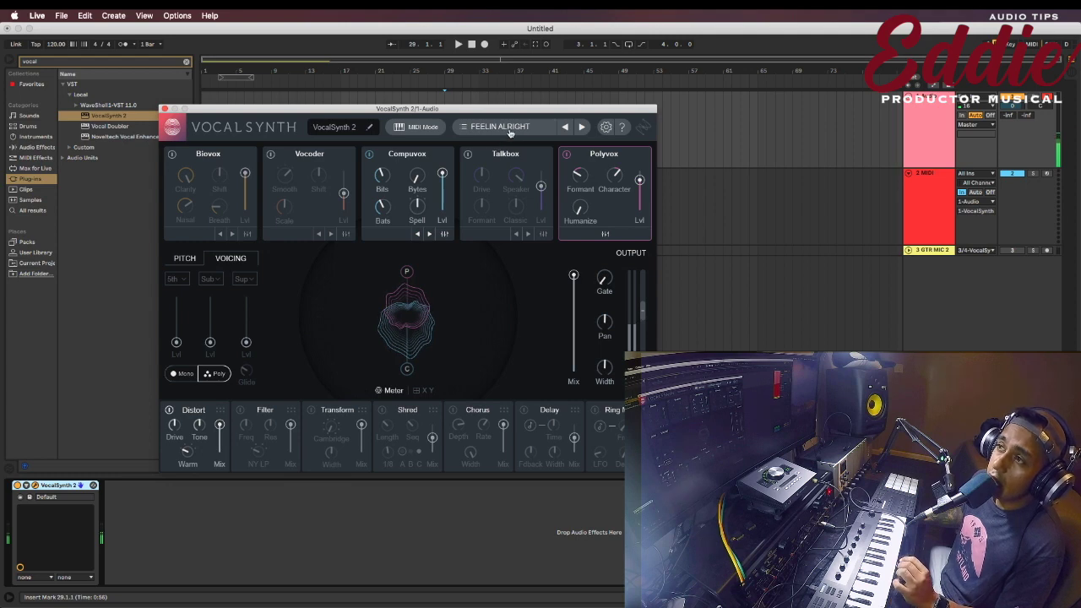
- Audition the Vocoder module with the pitch level lowered to the minimum, and switch the Vocoder off
{"action": "left_click", "coordinate": [270, 155]}
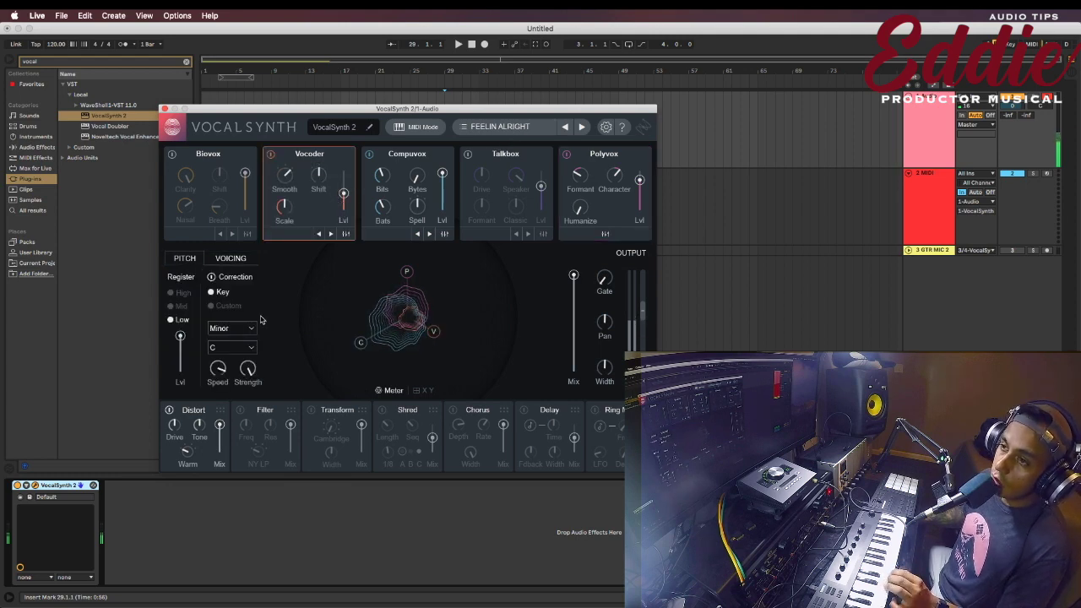
{"action": "left_click_drag", "start_coordinate": [183, 345], "coordinate": [183, 378]}
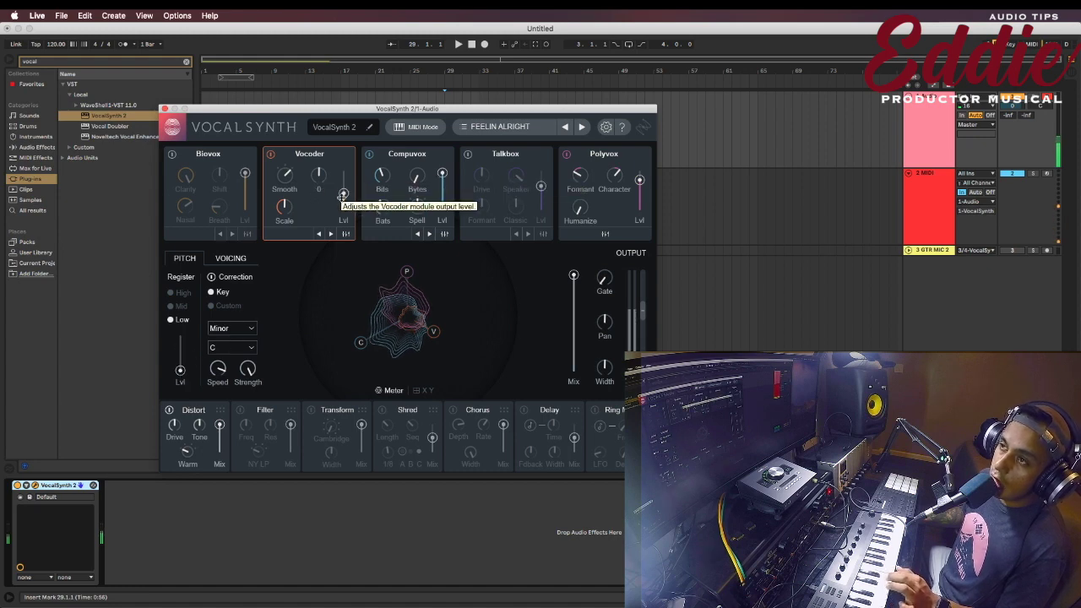
{"action": "left_click", "coordinate": [271, 155]}
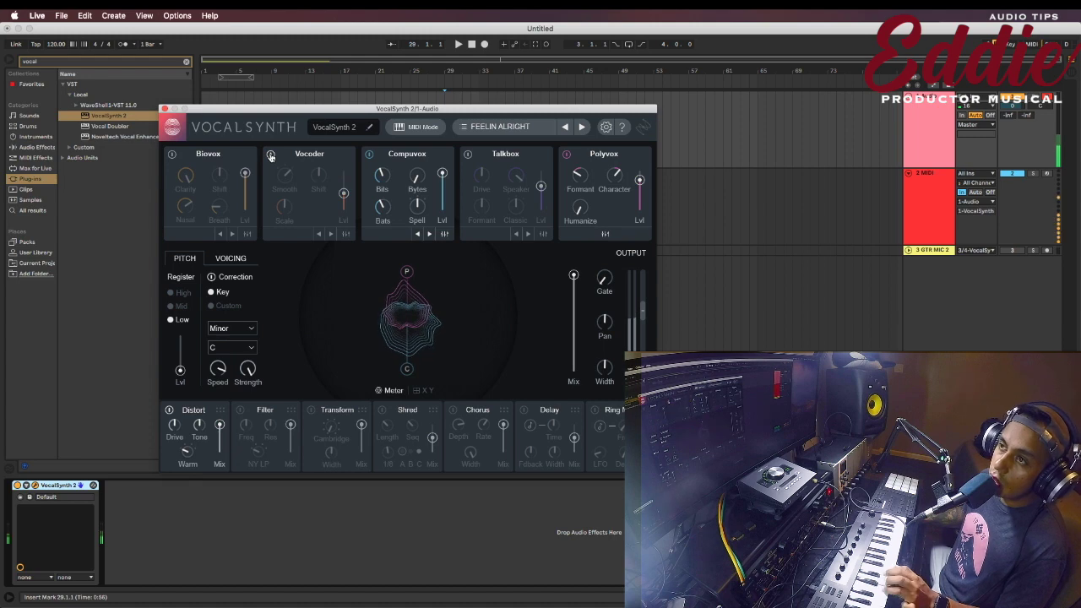
- Enable the Biovox module and raise the pitch level to the maximum
{"action": "left_click", "coordinate": [172, 156]}
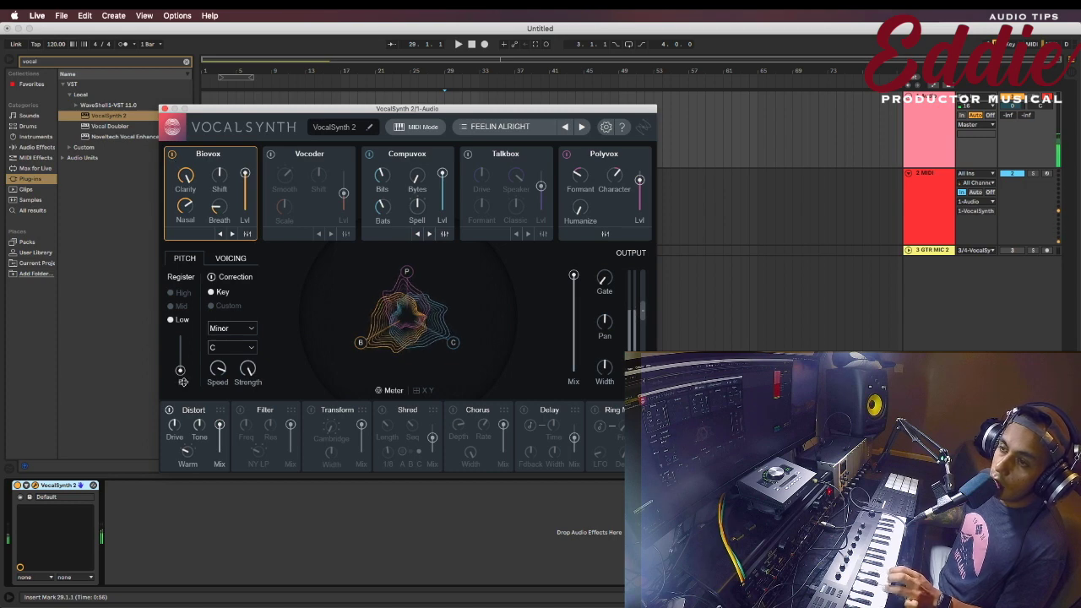
{"action": "left_click_drag", "start_coordinate": [180, 371], "coordinate": [180, 341]}
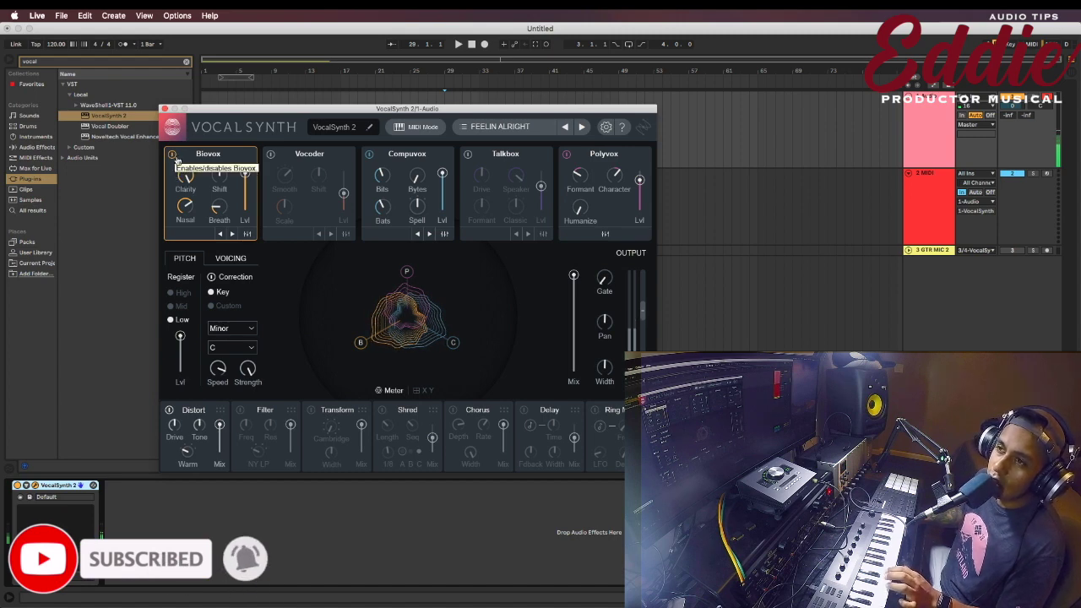
{"action": "mouse_move", "coordinate": [227, 221]}
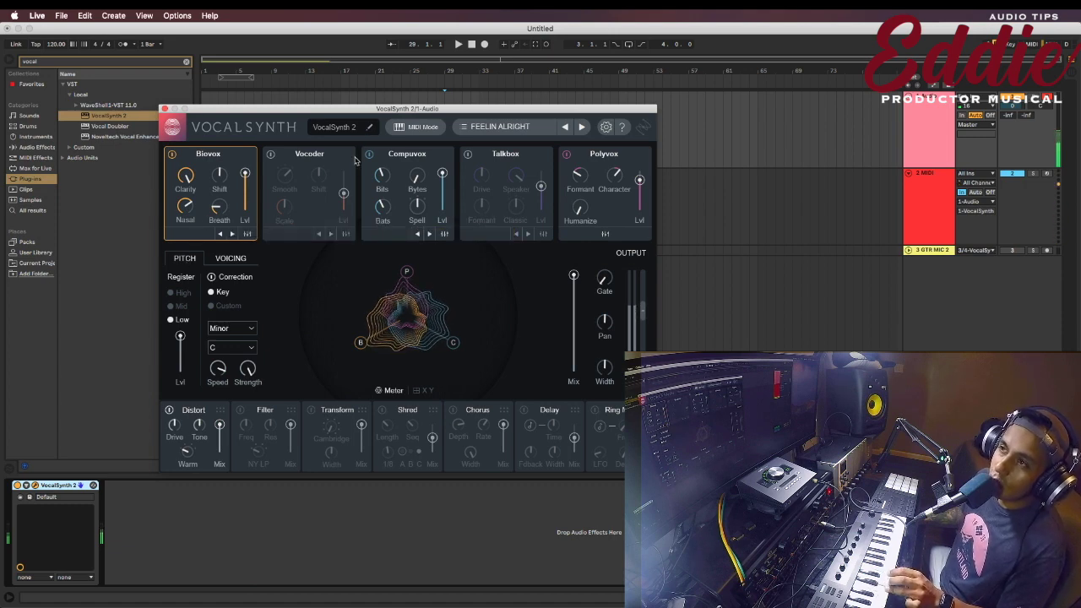
- Isolate Biovox by switching off Compuvox and Polyvox, set its Nasal amount to 100 and raise its Breath amount
{"action": "left_click", "coordinate": [369, 154]}
{"action": "left_click", "coordinate": [566, 154]}
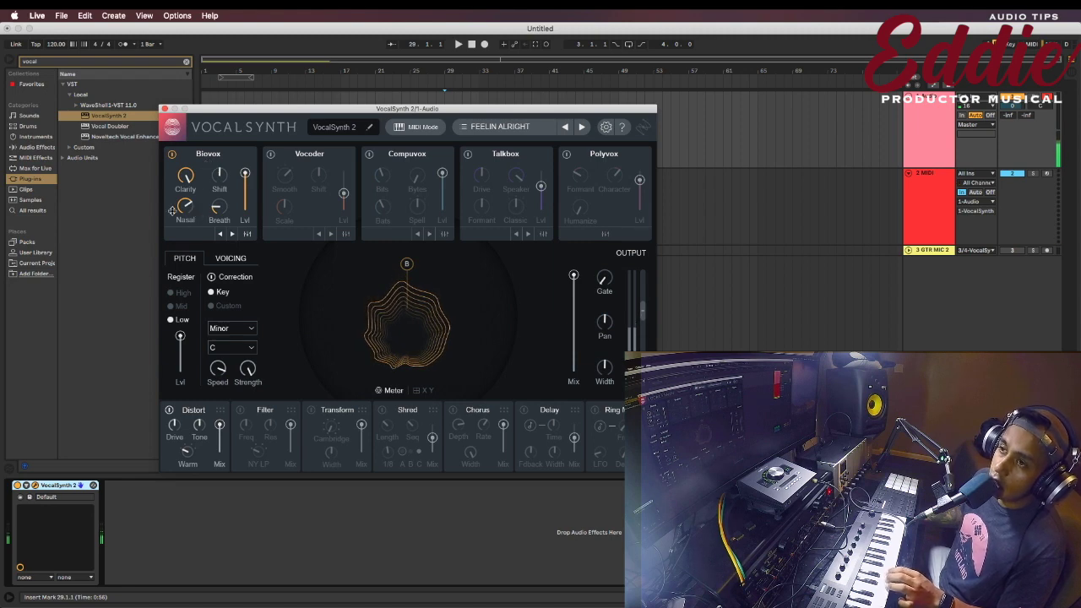
{"action": "left_click_drag", "start_coordinate": [185, 208], "coordinate": [189, 100]}
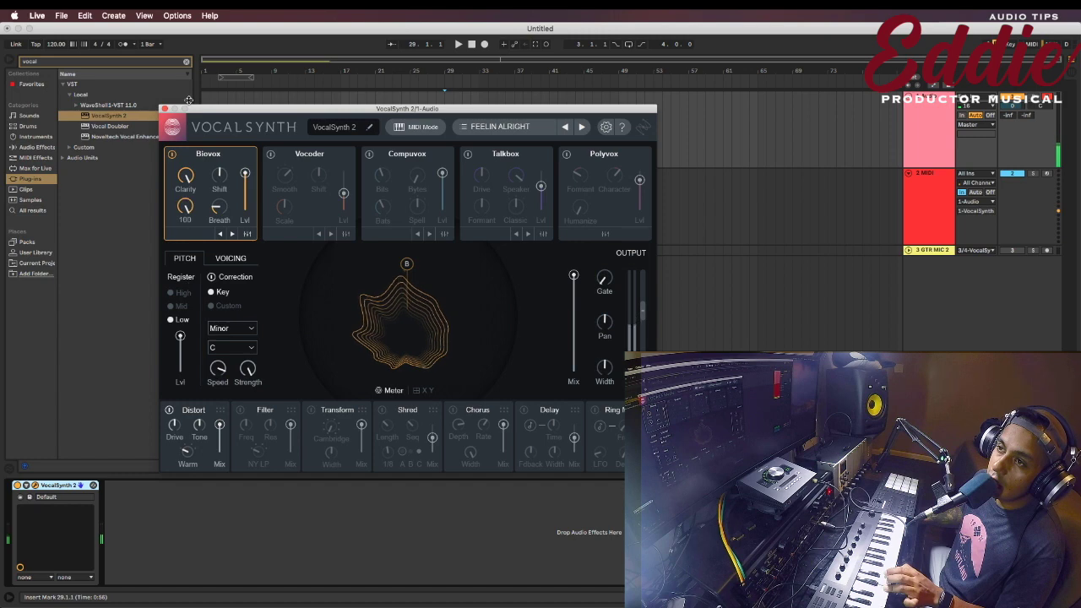
{"action": "left_click_drag", "start_coordinate": [216, 208], "coordinate": [221, 124]}
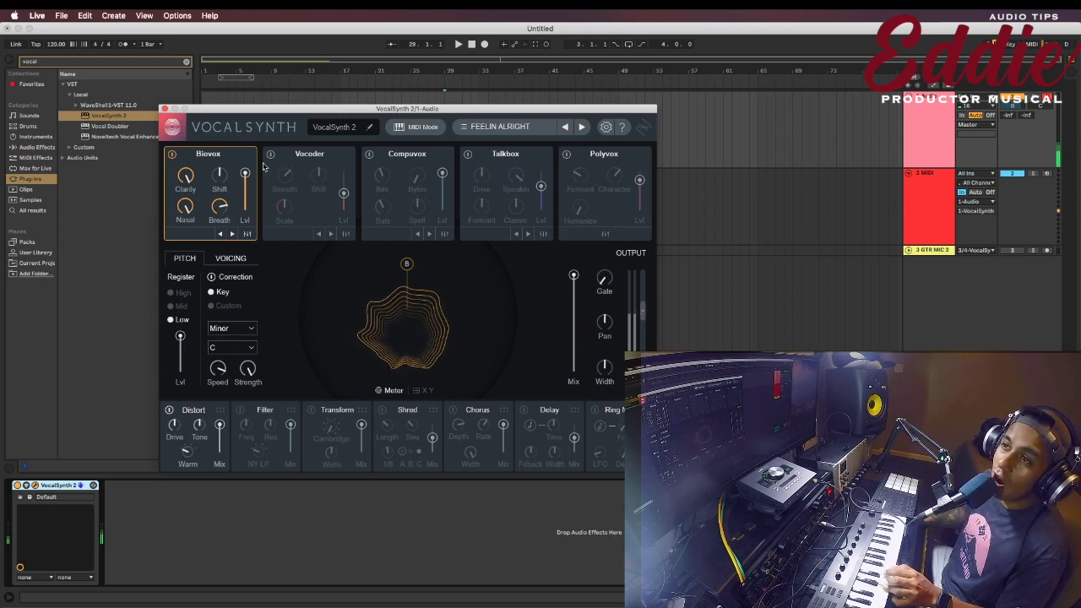
- Disable Biovox and enable the Vocoder as the only active module
{"action": "left_click", "coordinate": [172, 154]}
{"action": "left_click", "coordinate": [271, 154]}
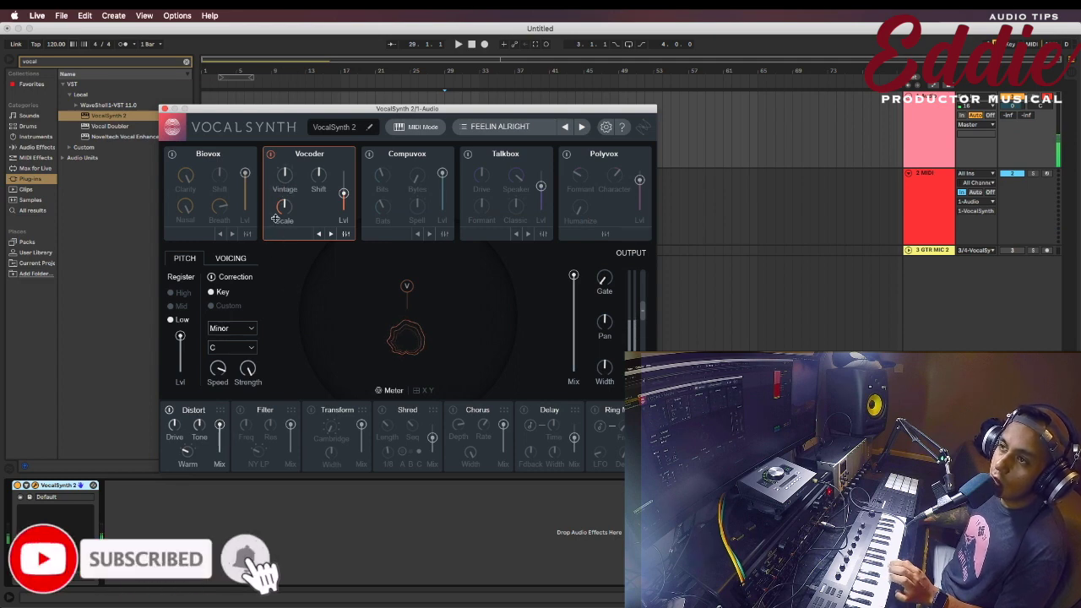
- Set the Vocoder to Hard mode with its Scale and level at maximum, comparing the module switched off and on
{"action": "left_click_drag", "start_coordinate": [343, 193], "coordinate": [281, 162]}
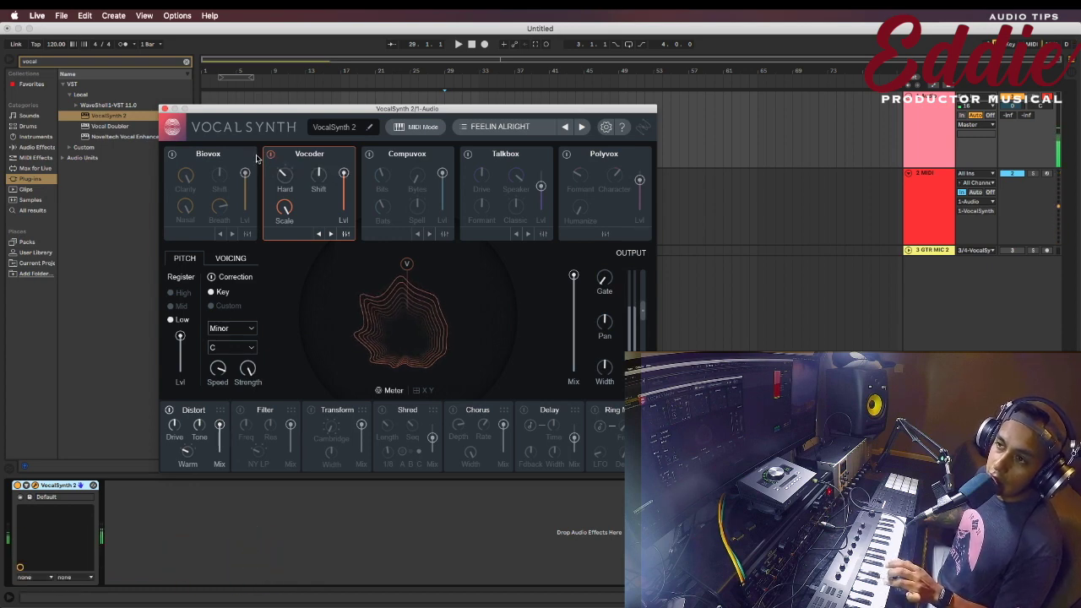
{"action": "left_click", "coordinate": [270, 154]}
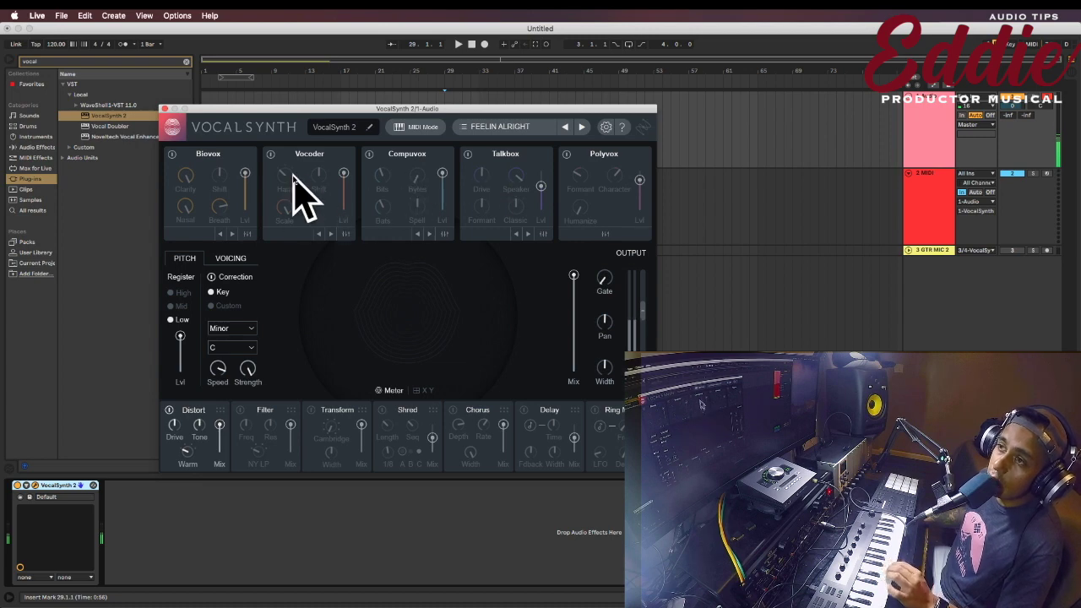
{"action": "left_click", "coordinate": [173, 158]}
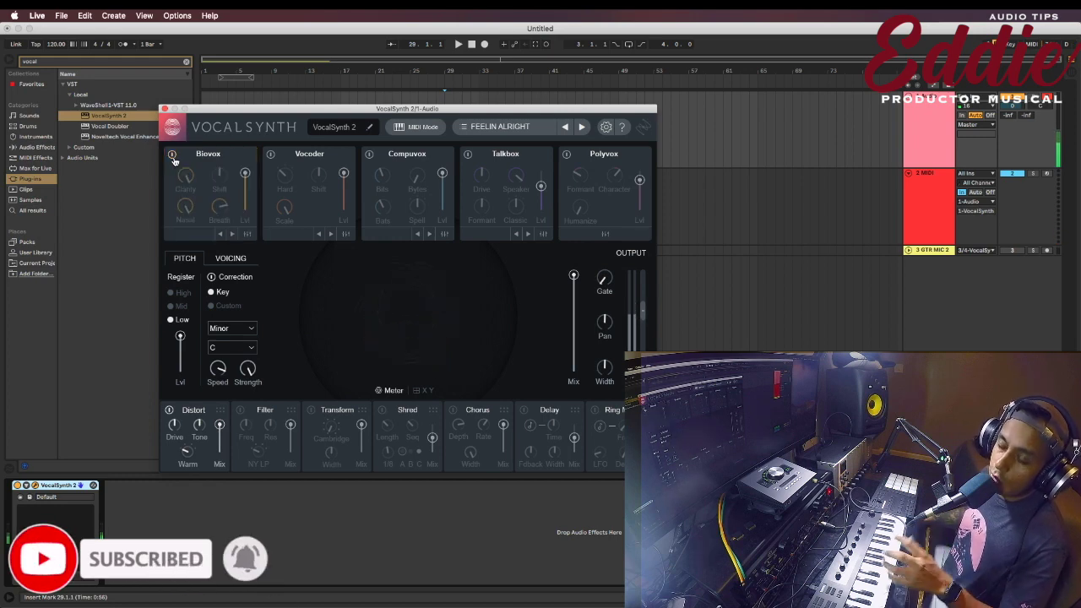
{"action": "left_click", "coordinate": [271, 158]}
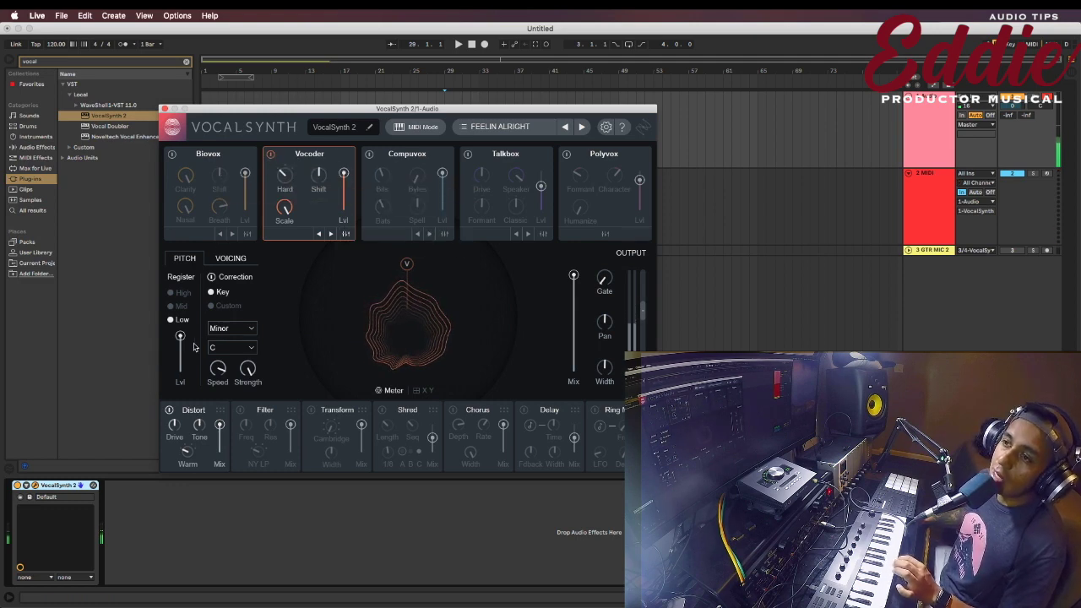
- Audition the Vocoder with the pitch level at its minimum, and raise the pitch level to 87
{"action": "left_click_drag", "start_coordinate": [180, 341], "coordinate": [180, 372]}
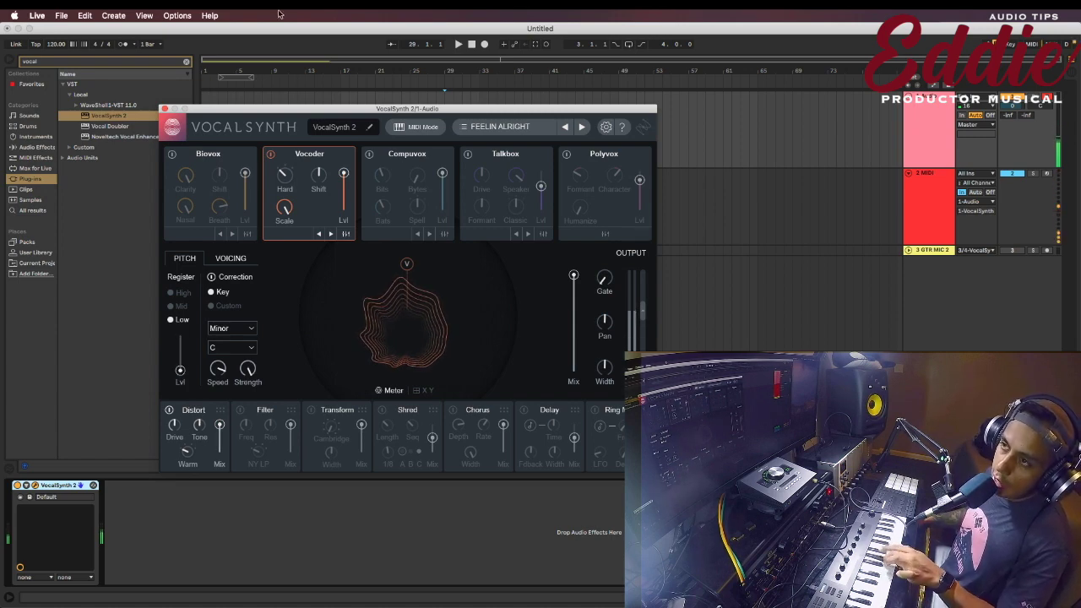
{"action": "left_click_drag", "start_coordinate": [180, 372], "coordinate": [180, 346]}
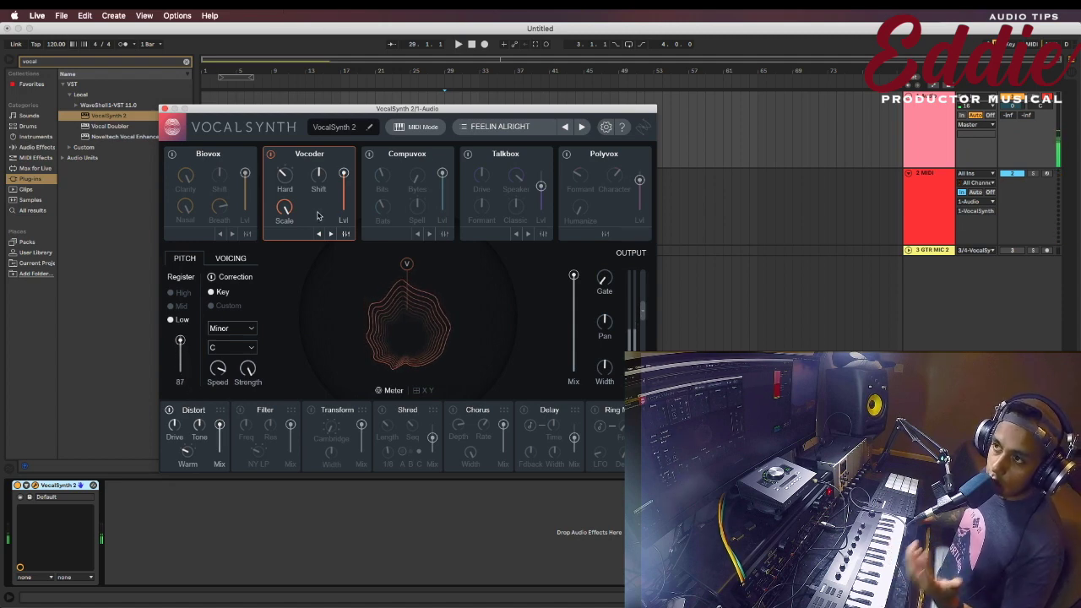
- Make Compuvox the only active module, adjusting its Bits and Bats amounts and lowering its level slightly
{"action": "left_click", "coordinate": [369, 156]}
{"action": "left_click", "coordinate": [271, 156]}
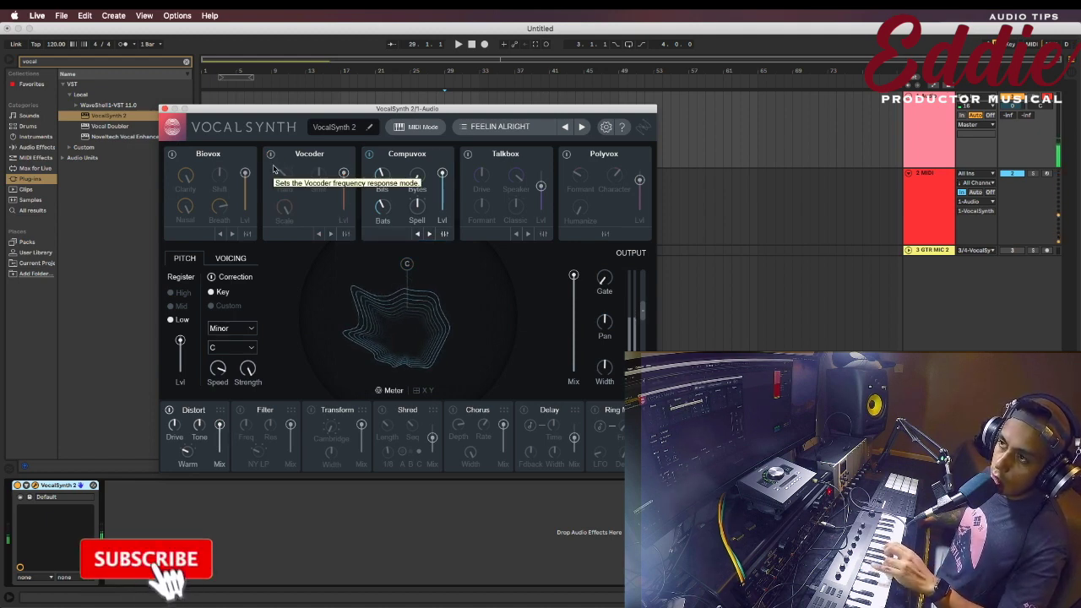
{"action": "mouse_move", "coordinate": [382, 165]}
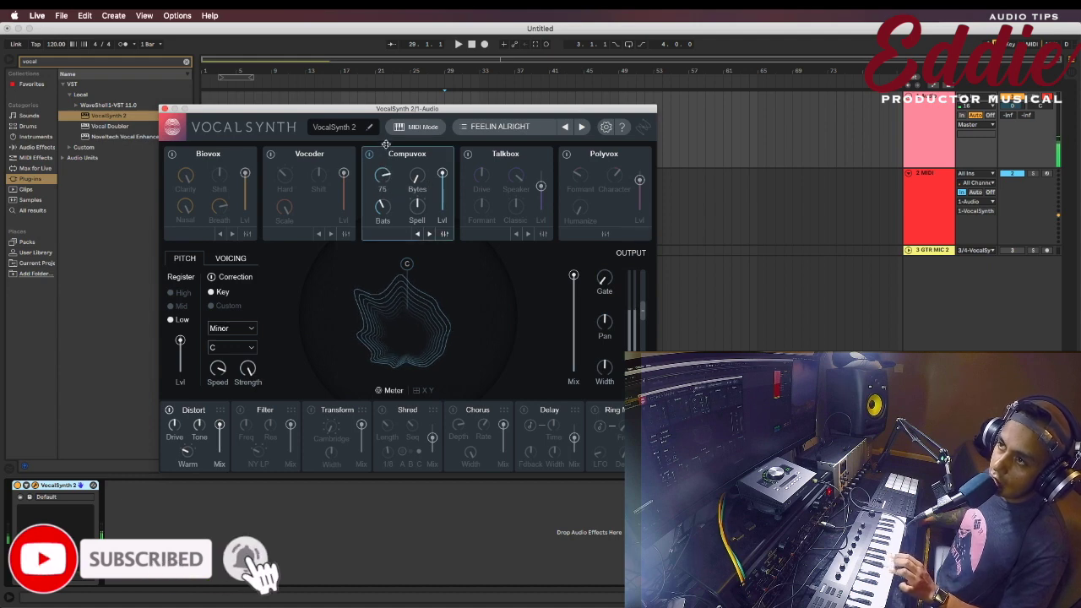
{"action": "left_click_drag", "start_coordinate": [382, 165], "coordinate": [379, 204]}
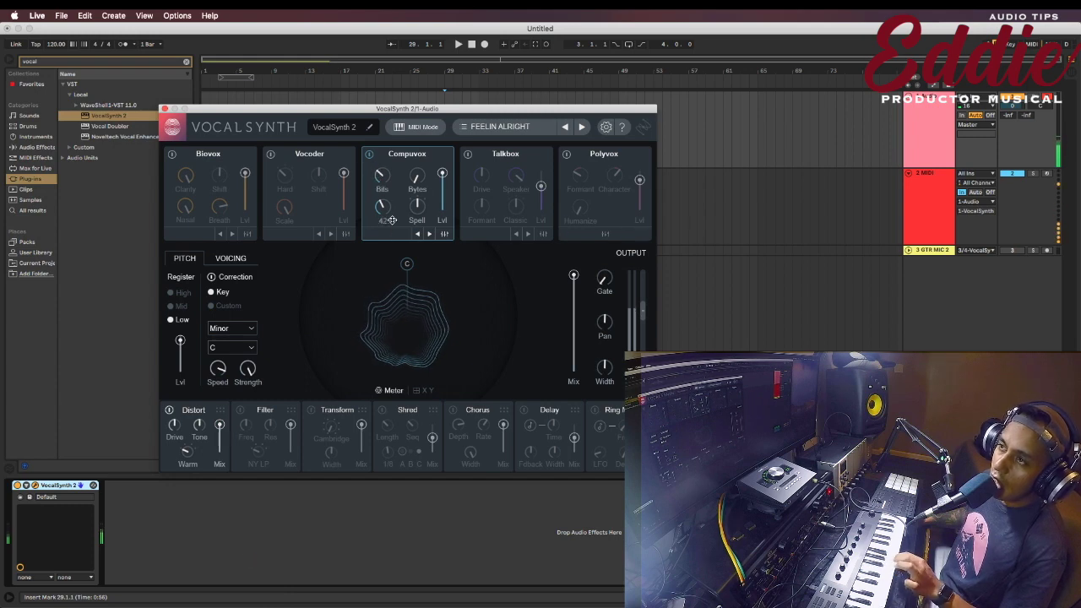
{"action": "left_click_drag", "start_coordinate": [439, 178], "coordinate": [441, 189]}
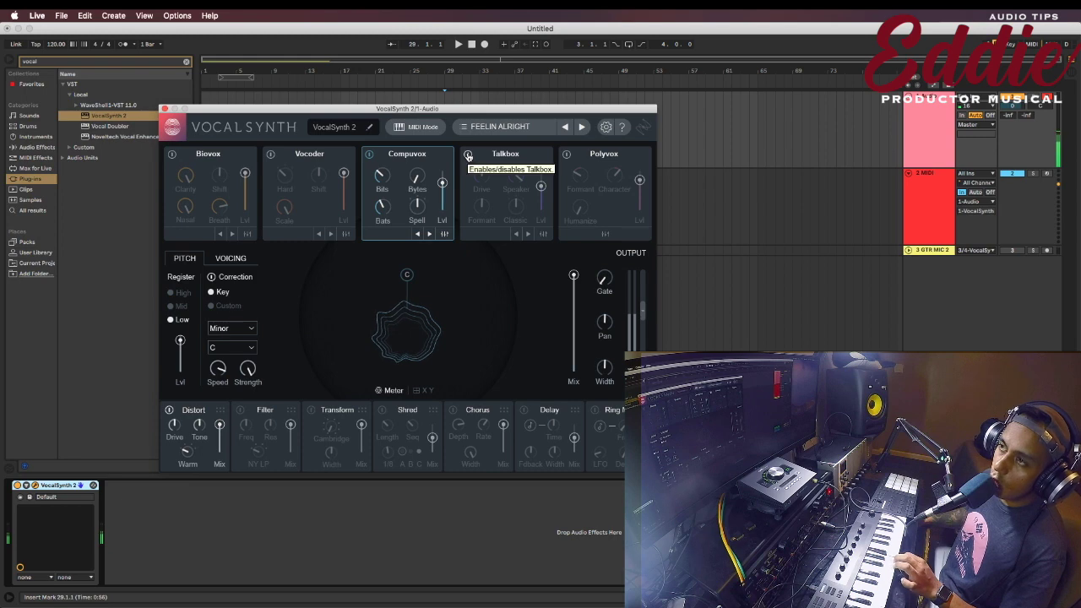
- Make Talkbox the only active module, with level 100, raised Drive and Formant, and the Bright mode
{"action": "left_click", "coordinate": [468, 157]}
{"action": "left_click", "coordinate": [370, 155]}
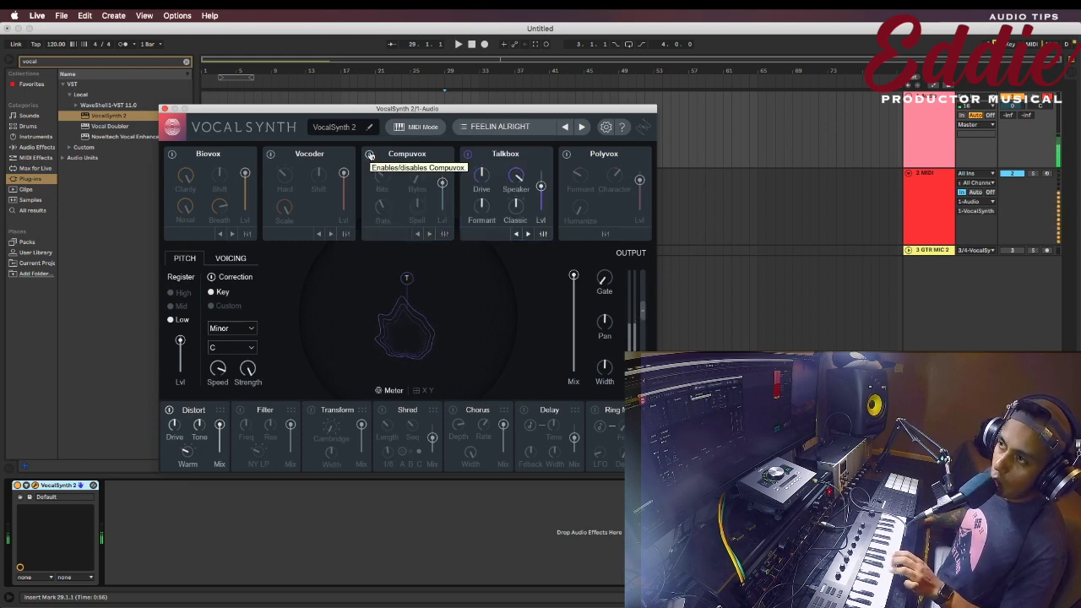
{"action": "left_click_drag", "start_coordinate": [541, 186], "coordinate": [540, 174]}
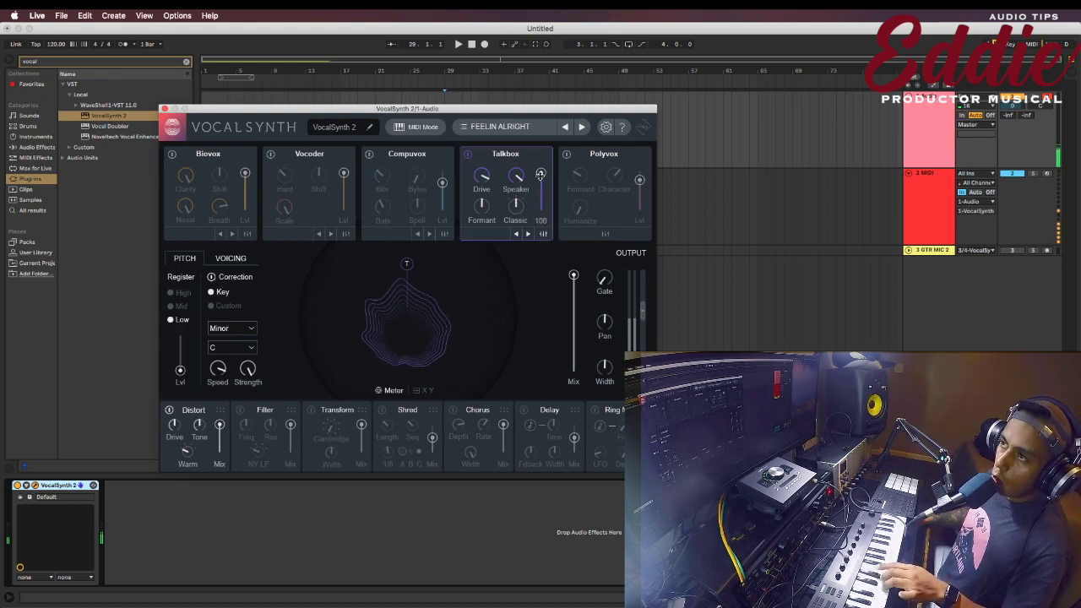
{"action": "left_click_drag", "start_coordinate": [488, 183], "coordinate": [491, 155]}
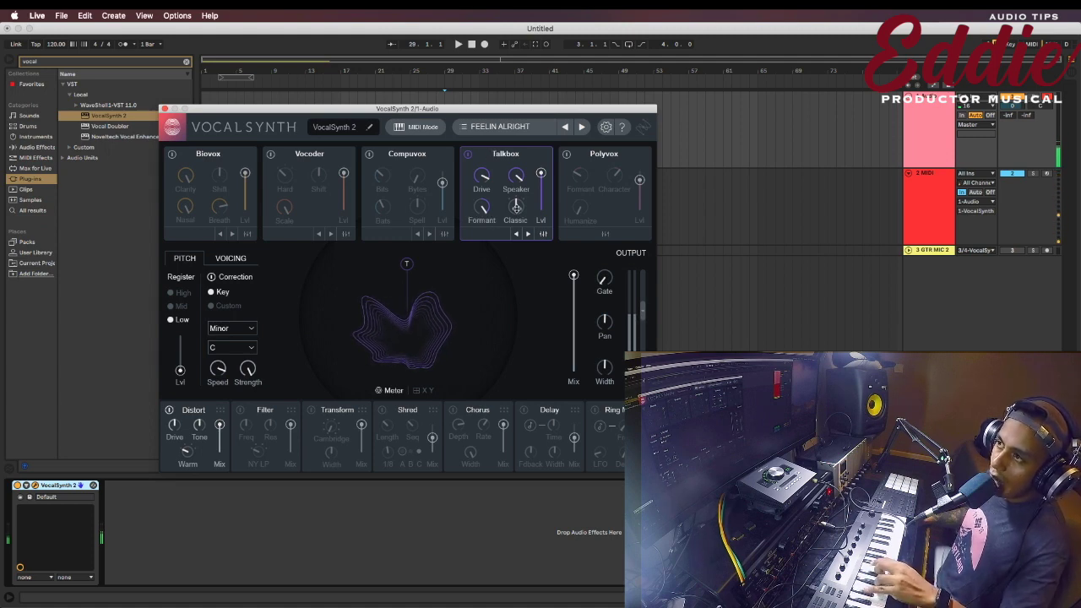
{"action": "left_click_drag", "start_coordinate": [516, 207], "coordinate": [510, 111]}
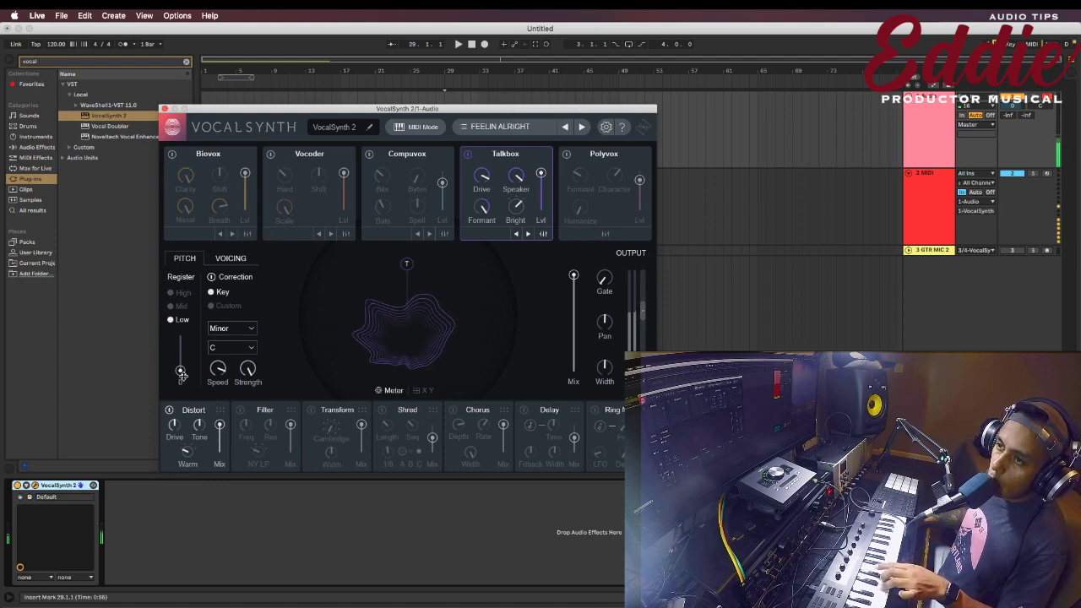
- Raise the pitch level to the maximum, and reduce the Talkbox's Speaker amount and level
{"action": "left_click_drag", "start_coordinate": [180, 372], "coordinate": [182, 310]}
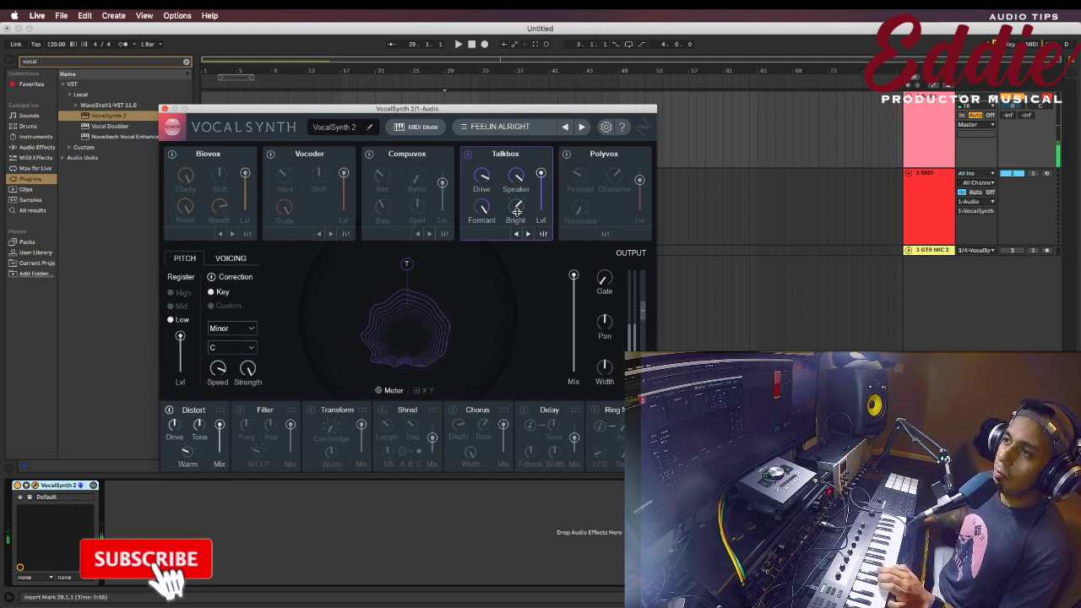
{"action": "mouse_move", "coordinate": [511, 184]}
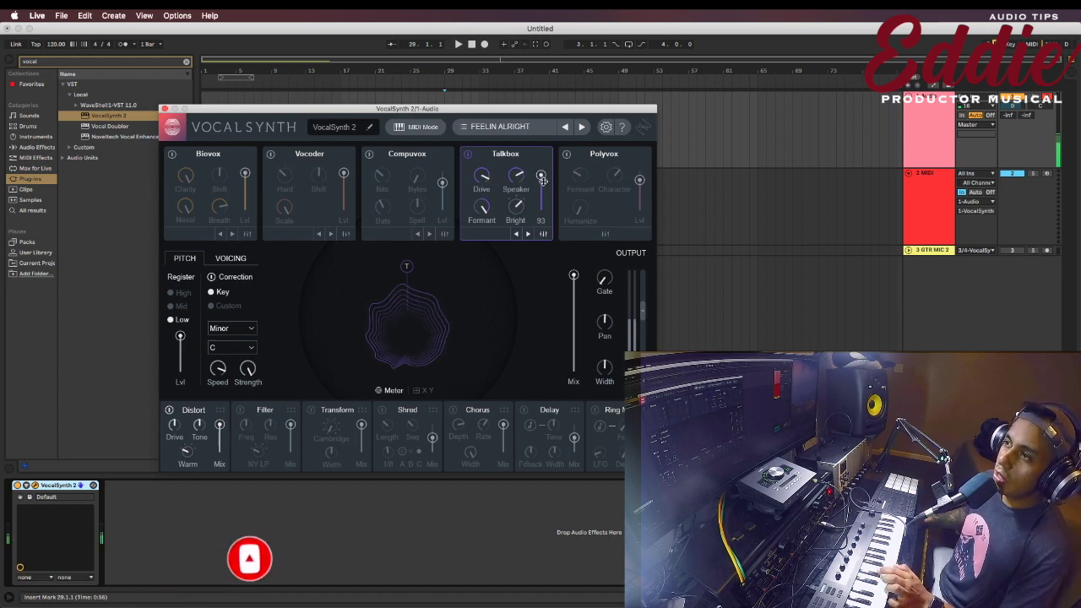
{"action": "left_click_drag", "start_coordinate": [541, 173], "coordinate": [556, 245]}
- Examine the Talkbox's advanced oscillator, LFO and mix settings, and close the advanced view
{"action": "left_click", "coordinate": [544, 235]}
{"action": "left_click", "coordinate": [544, 236]}
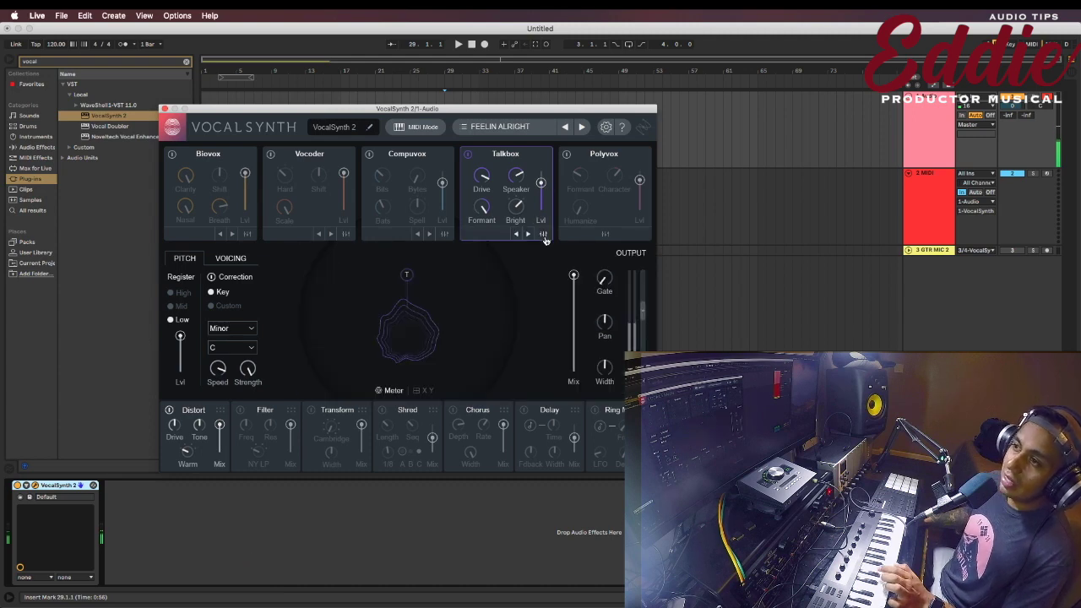
{"action": "left_click", "coordinate": [544, 235]}
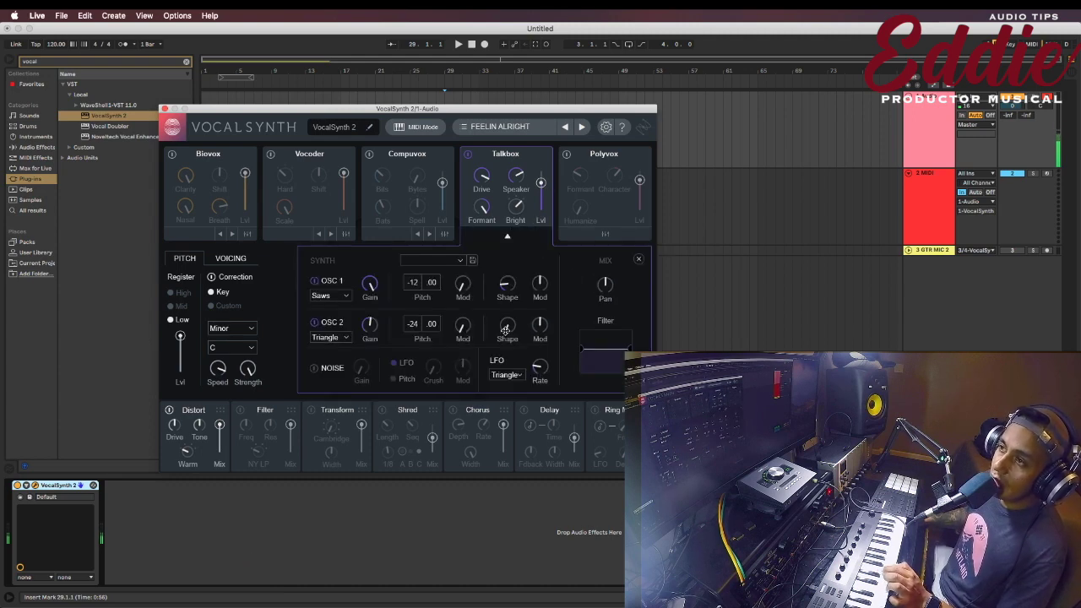
{"action": "left_click", "coordinate": [540, 236]}
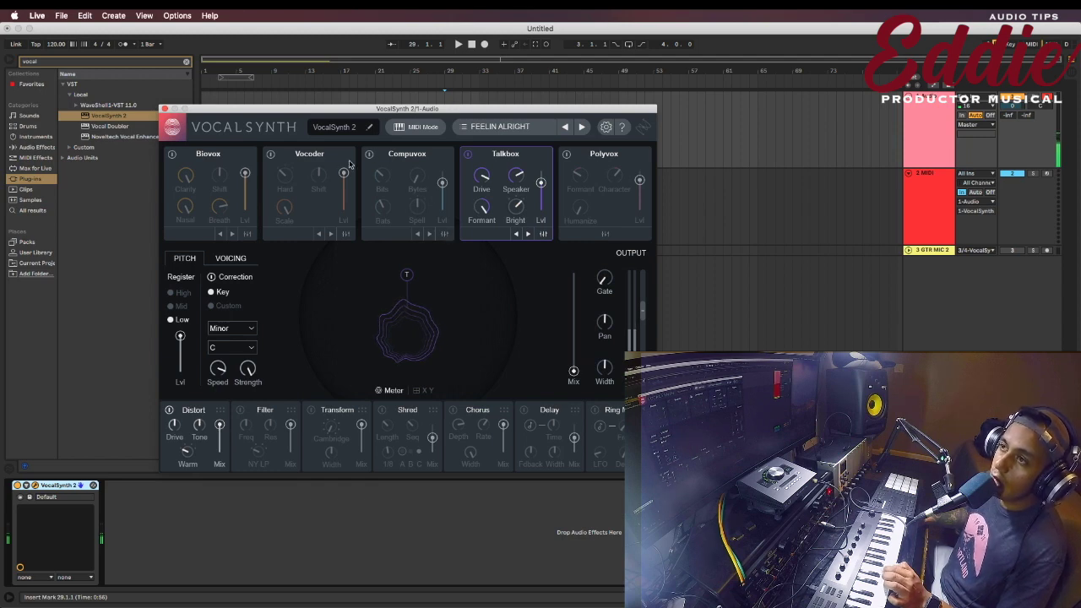
- Make Polyvox the only active module, and look through its advanced pan and filter settings
{"action": "left_click", "coordinate": [568, 157]}
{"action": "left_click", "coordinate": [467, 154]}
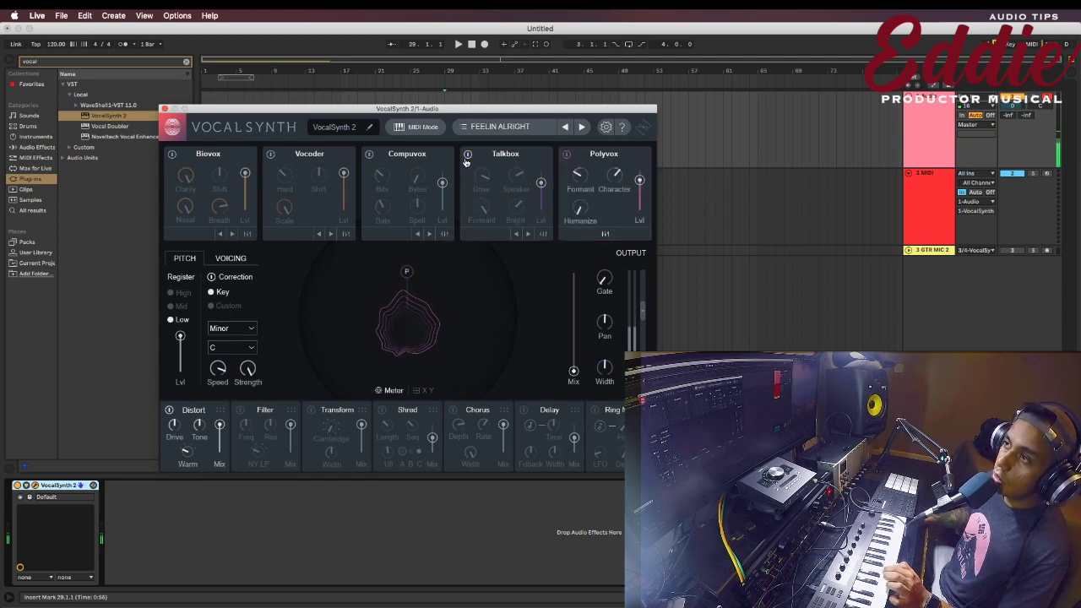
{"action": "left_click", "coordinate": [605, 236]}
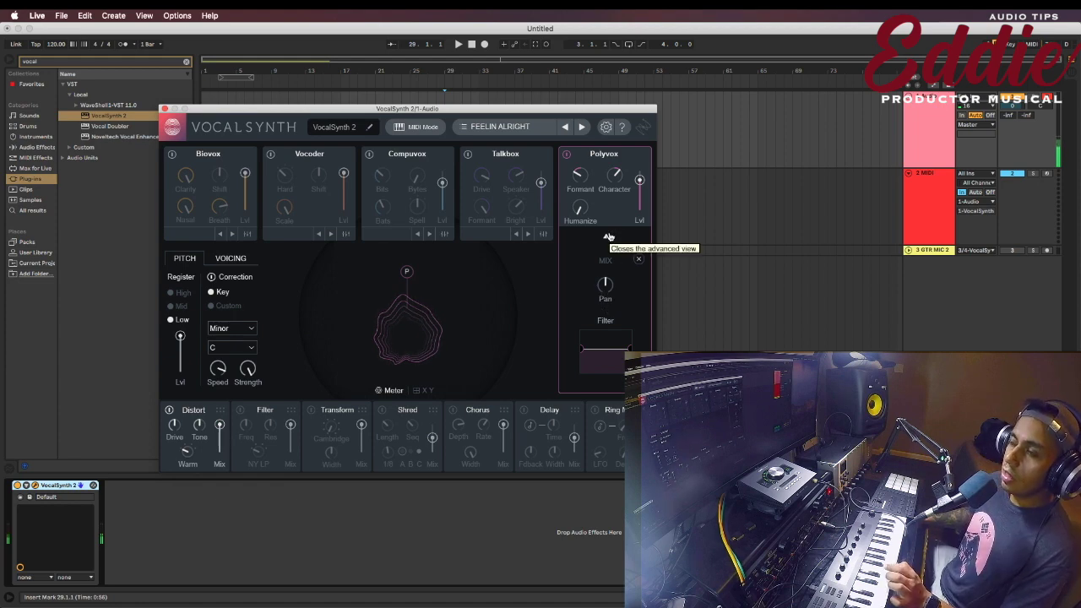
{"action": "left_click", "coordinate": [612, 238]}
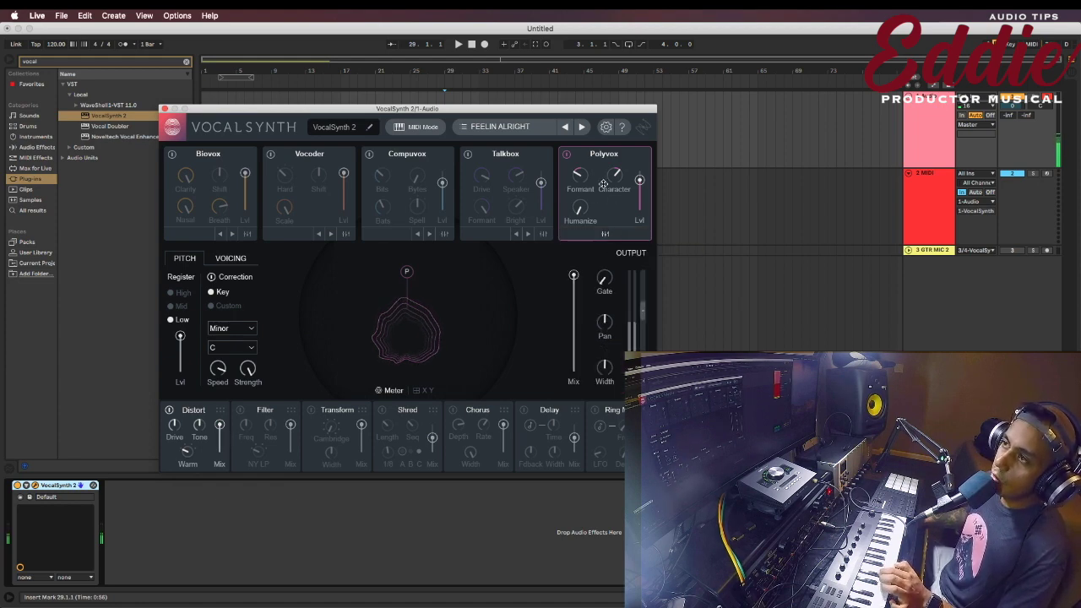
- Raise Polyvox's Formant, Humanize and level, and audition it with the pitch level at minimum and maximum
{"action": "left_click_drag", "start_coordinate": [580, 188], "coordinate": [579, 179]}
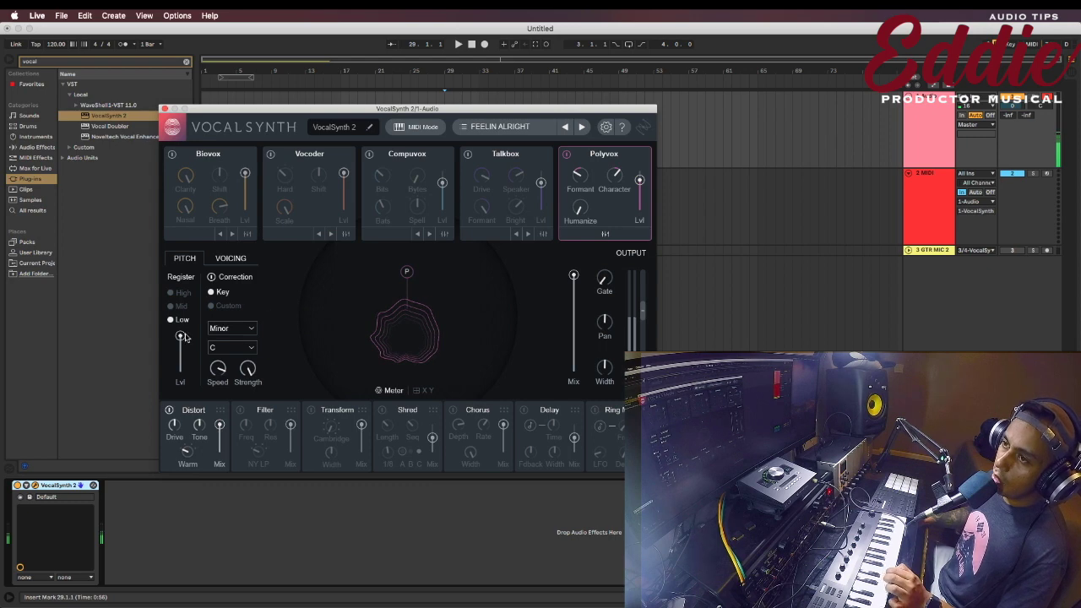
{"action": "left_click_drag", "start_coordinate": [180, 337], "coordinate": [179, 370]}
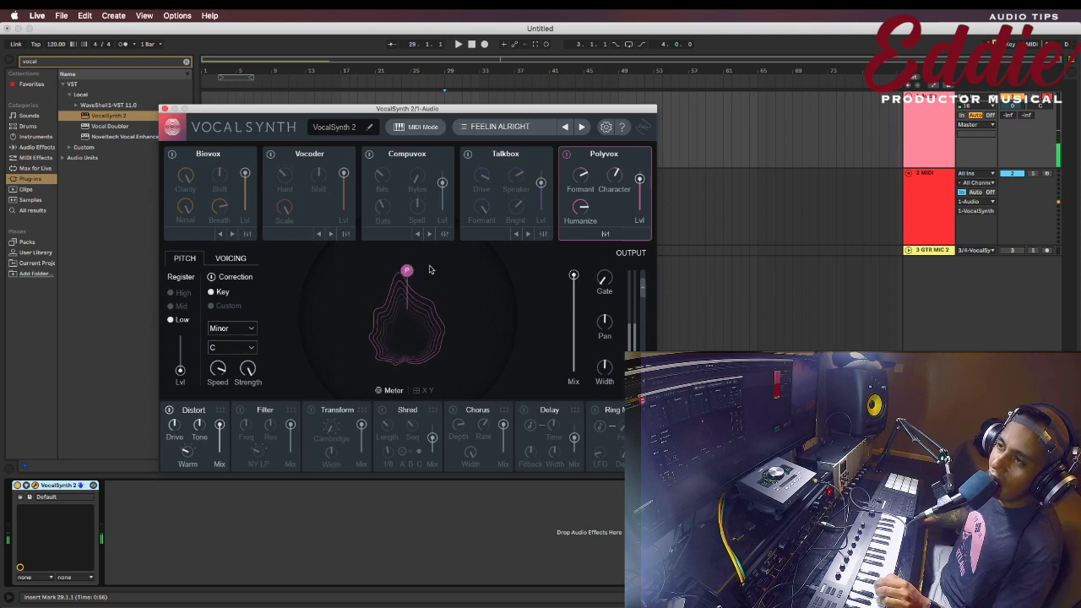
{"action": "left_click_drag", "start_coordinate": [180, 370], "coordinate": [193, 337]}
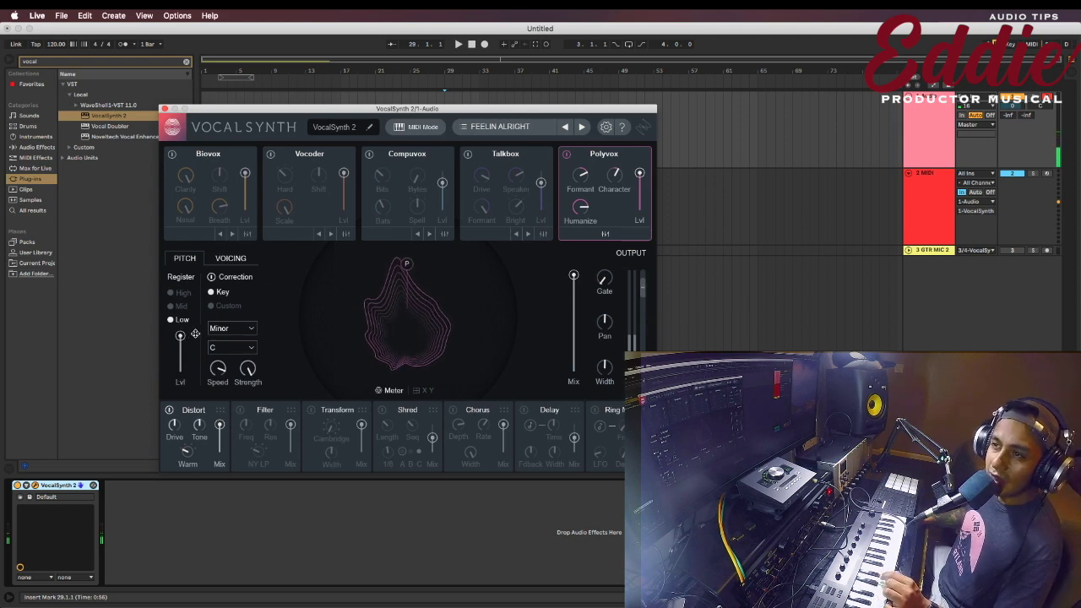
- Make Biovox and the Vocoder the only active modules, and audition the pair with the pitch level lowered
{"action": "mouse_move", "coordinate": [600, 279]}
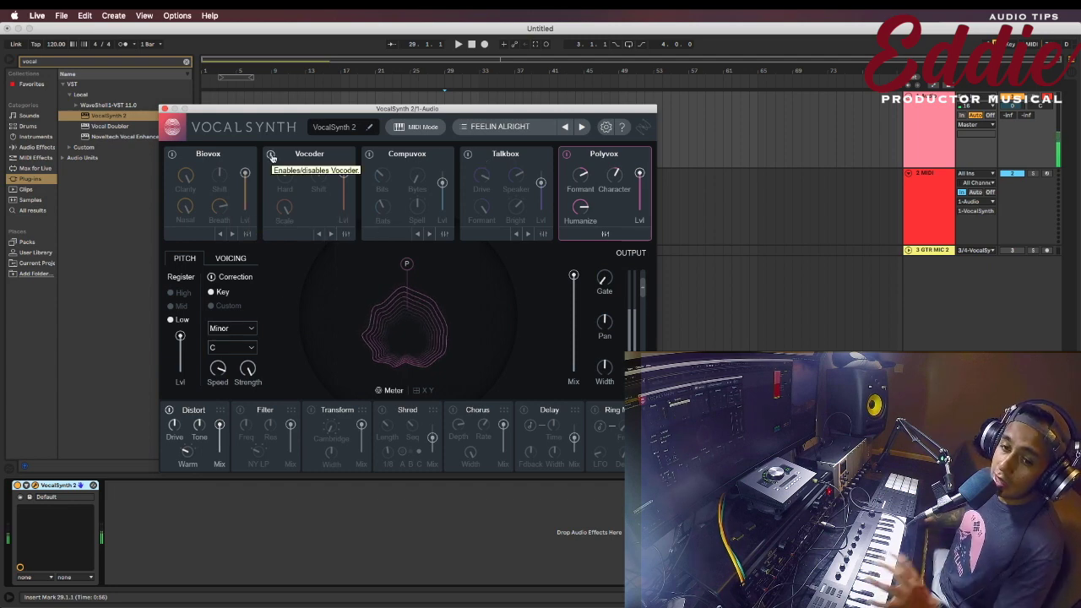
{"action": "left_click", "coordinate": [173, 156]}
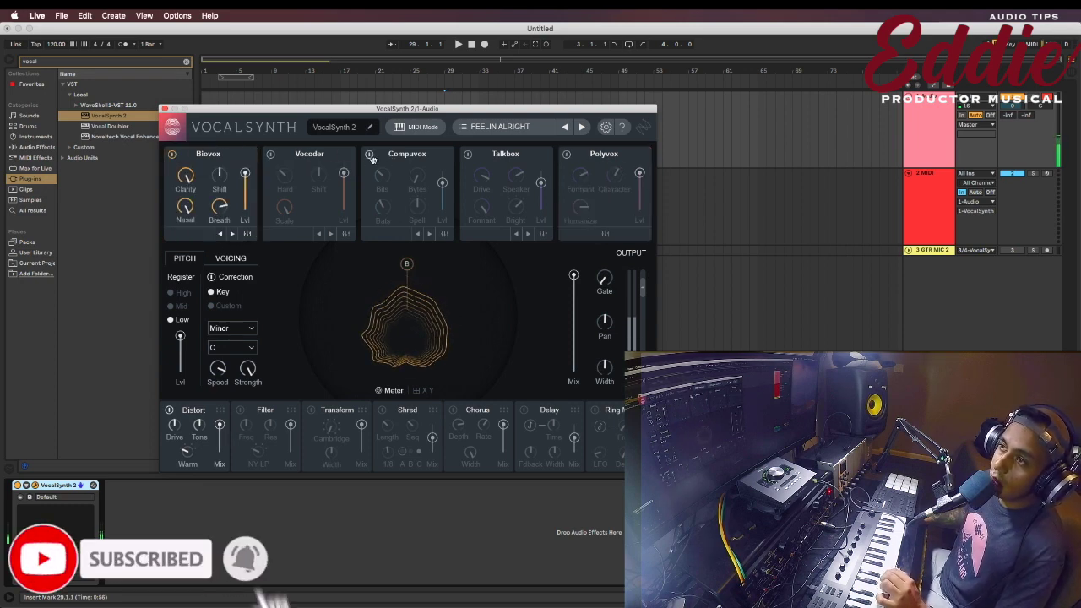
{"action": "left_click", "coordinate": [270, 155]}
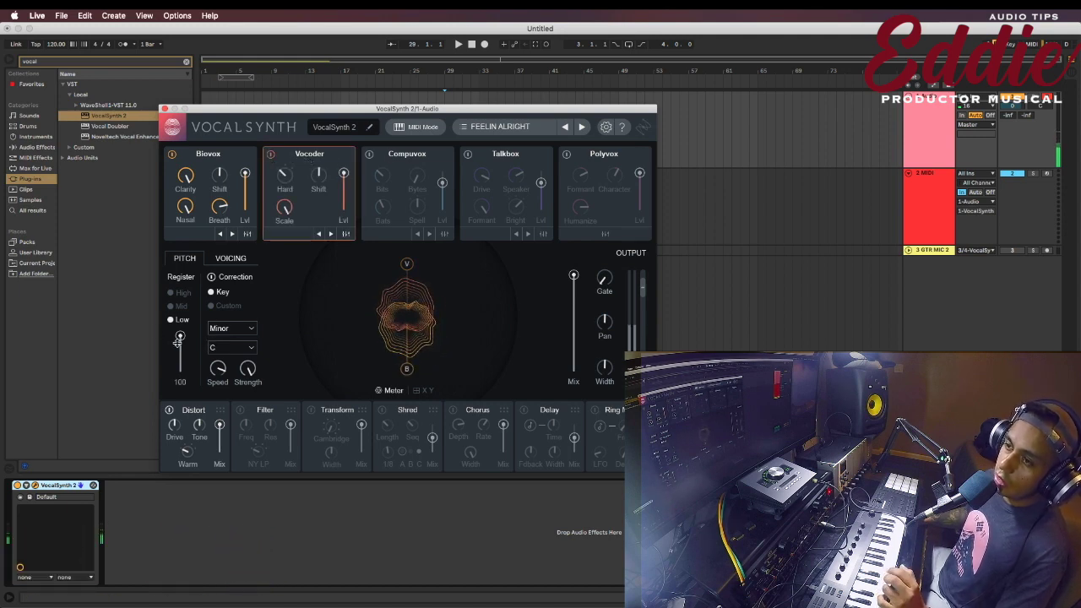
{"action": "left_click_drag", "start_coordinate": [180, 336], "coordinate": [172, 441]}
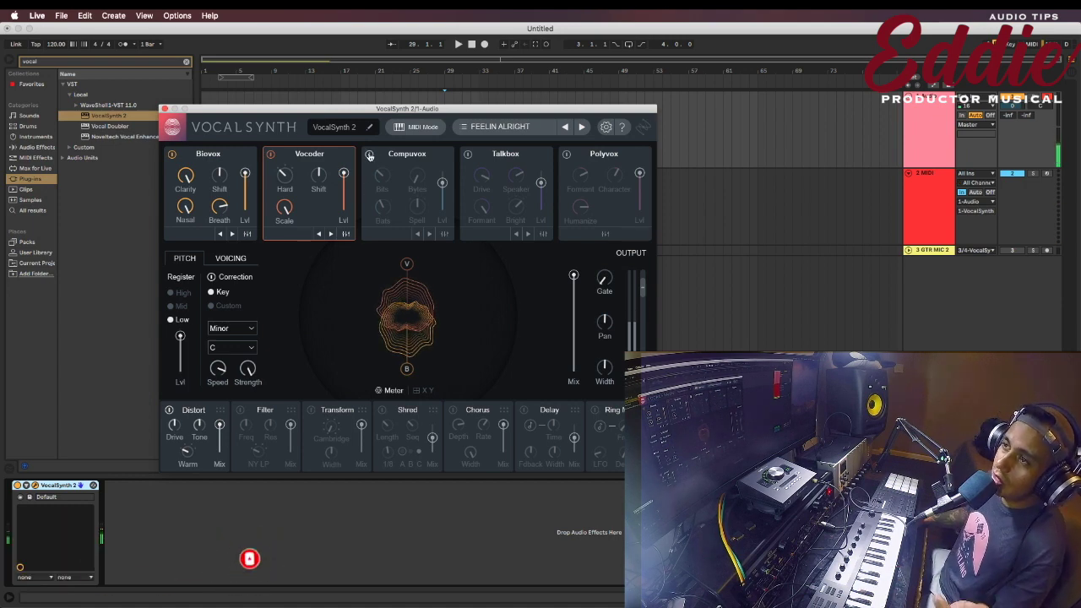
- Enable Compuvox, Talkbox and Polyvox alongside the other modules, and audition all five with the pitch level lowered and restored
{"action": "left_click", "coordinate": [369, 154]}
{"action": "left_click", "coordinate": [467, 154]}
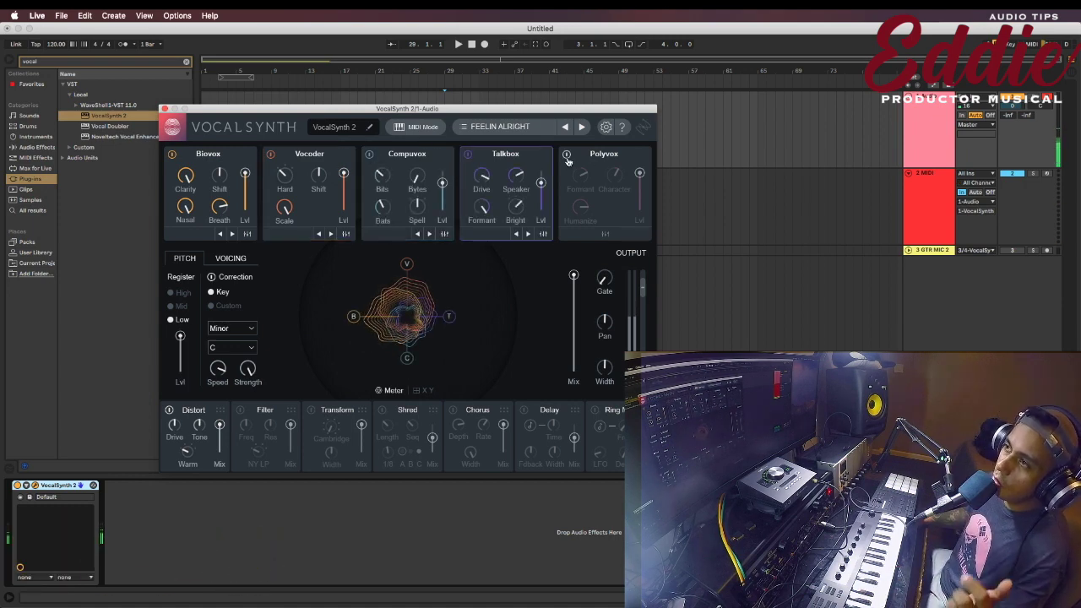
{"action": "left_click", "coordinate": [567, 154]}
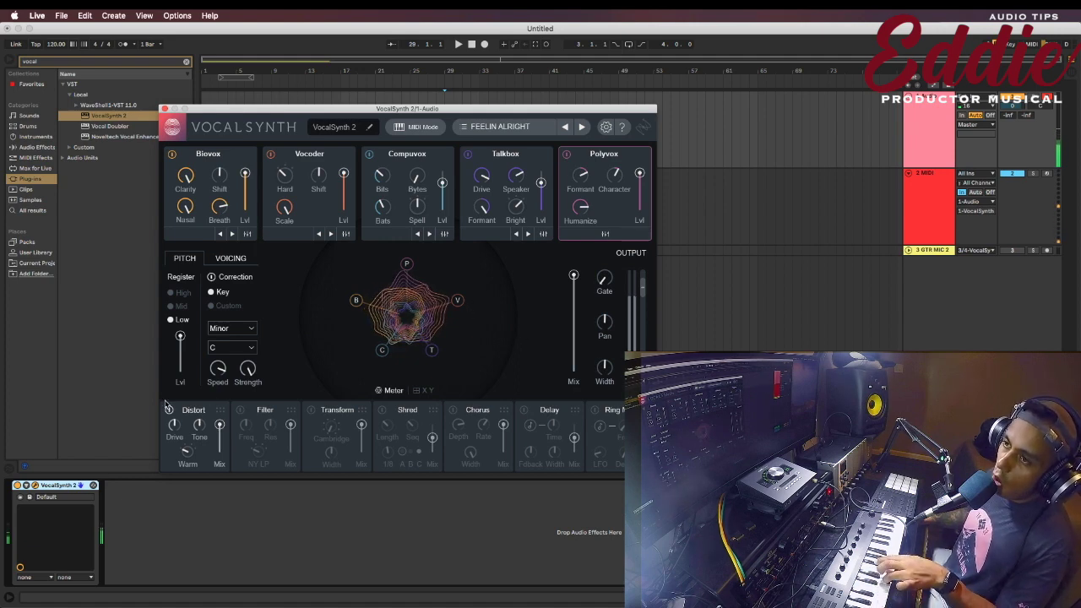
{"action": "left_click_drag", "start_coordinate": [187, 336], "coordinate": [181, 368]}
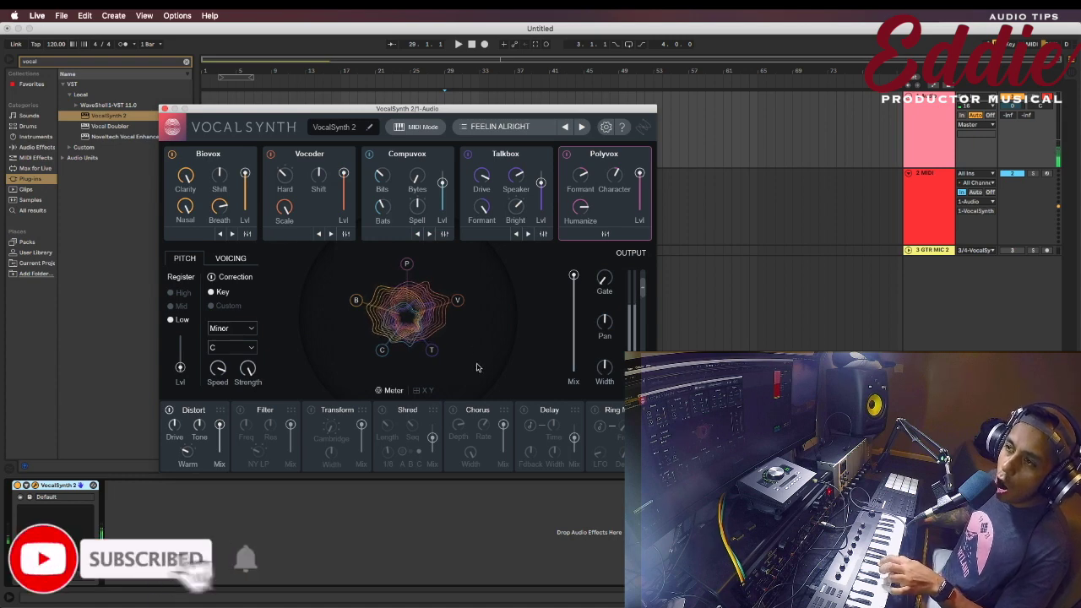
{"action": "key", "text": "super+z"}
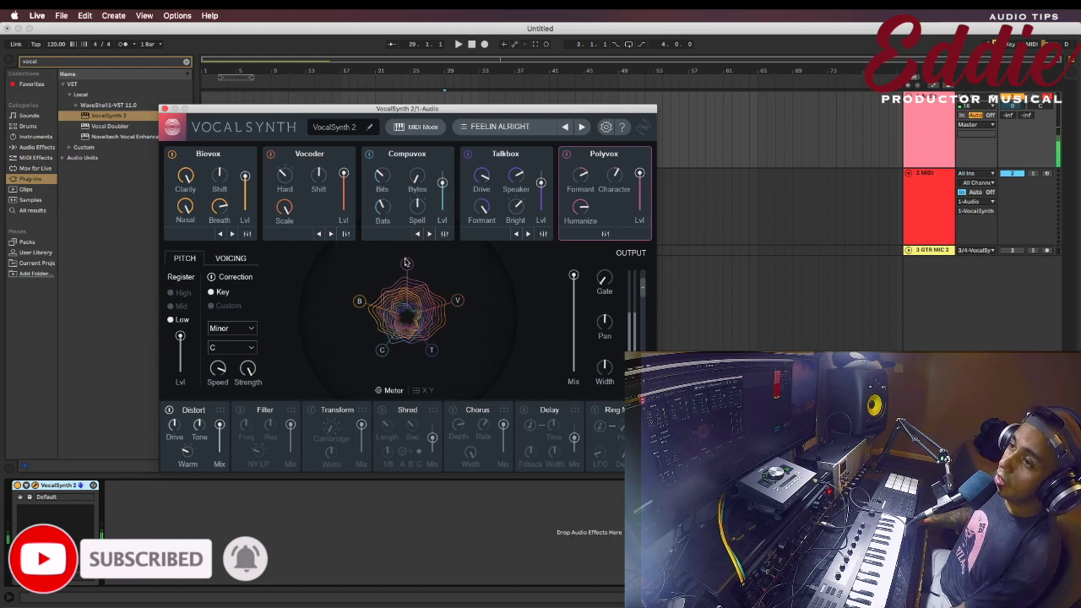
- Lower Polyvox's level by pulling its meter node toward the centre, and move Compuvox's node slightly inward
{"action": "left_click_drag", "start_coordinate": [405, 263], "coordinate": [341, 304]}
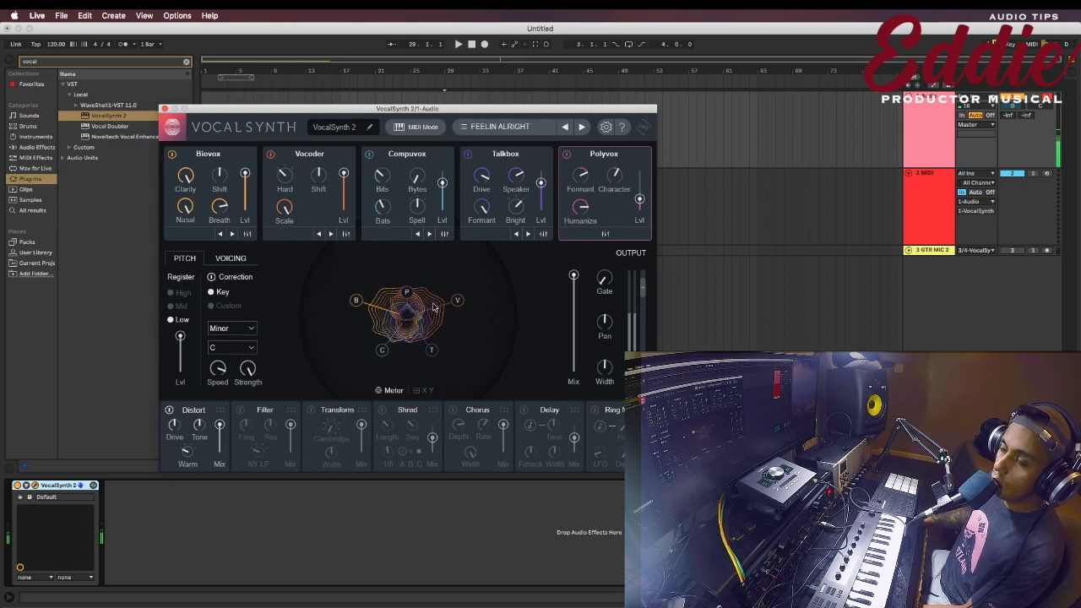
{"action": "left_click_drag", "start_coordinate": [382, 351], "coordinate": [386, 346]}
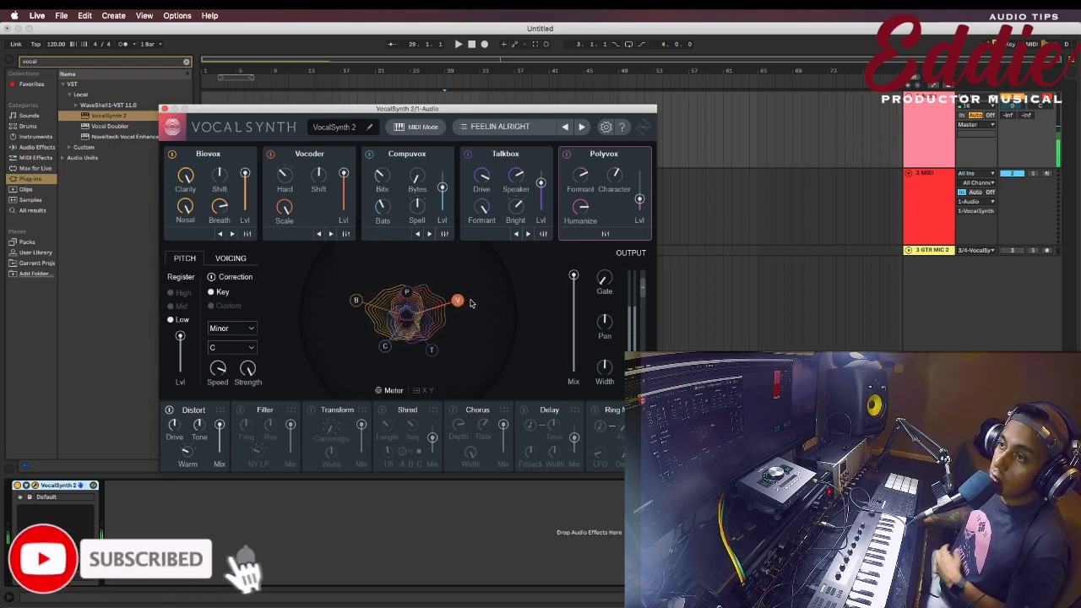
- Pull the Vocoder's meter node slightly inward, and reduce Talkbox's level after trying its node farther out
{"action": "left_click_drag", "start_coordinate": [471, 304], "coordinate": [461, 309]}
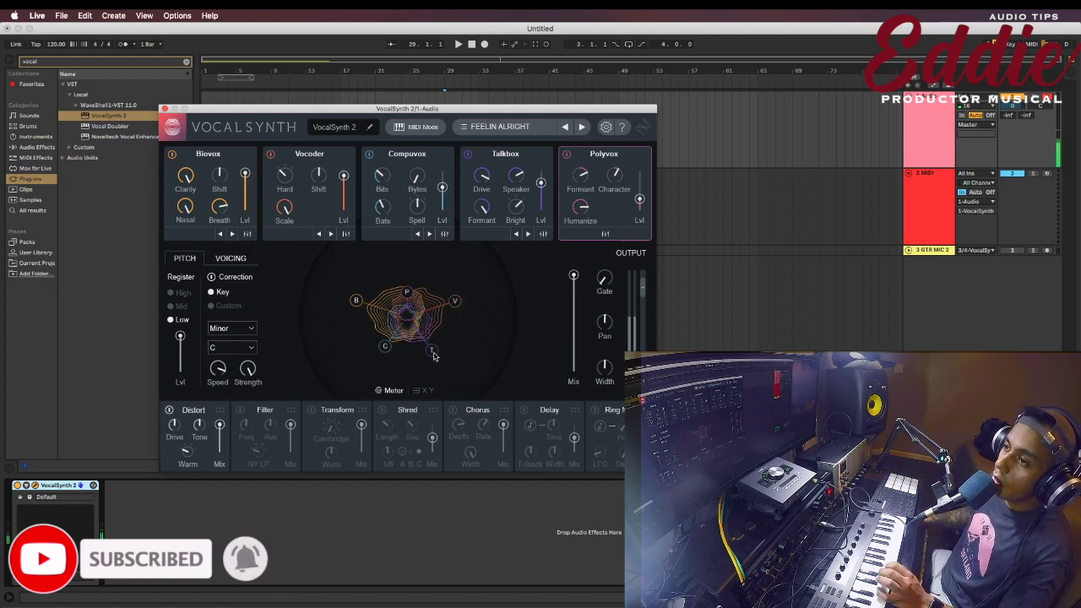
{"action": "left_click_drag", "start_coordinate": [433, 355], "coordinate": [438, 363]}
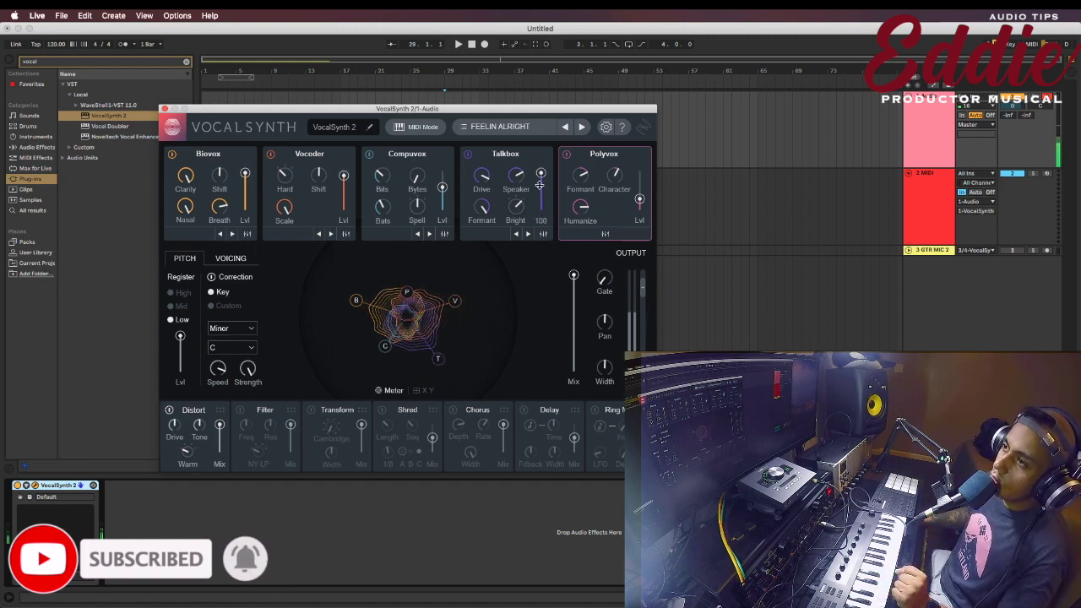
{"action": "left_click_drag", "start_coordinate": [540, 185], "coordinate": [541, 200]}
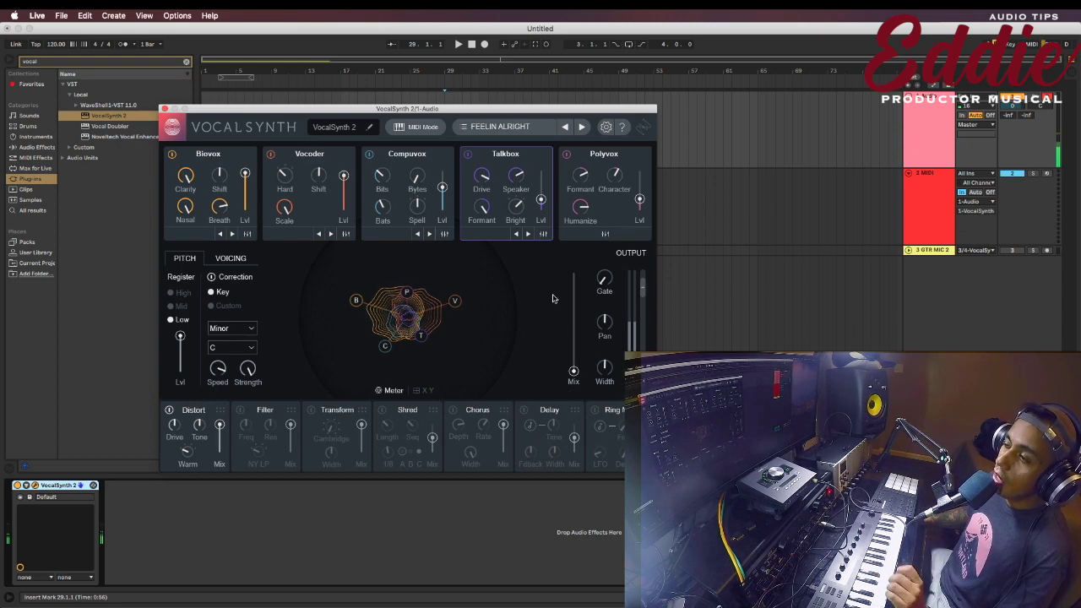
- Raise the output Mix to maximum and lower the pitch level to minimum
{"action": "left_click_drag", "start_coordinate": [574, 371], "coordinate": [580, 220]}
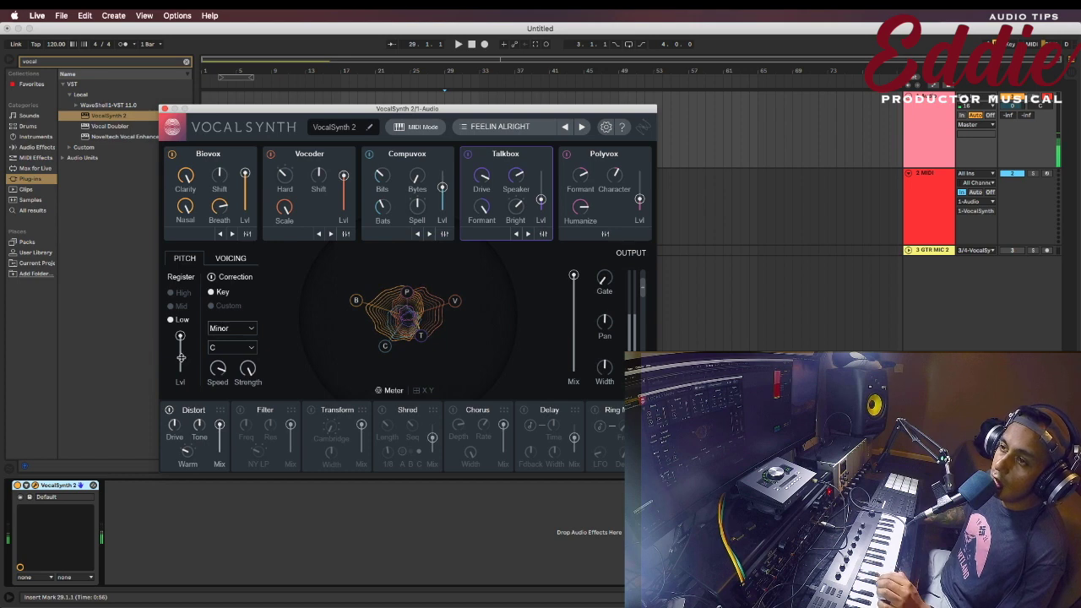
{"action": "mouse_move", "coordinate": [180, 338]}
{"action": "left_click_drag", "start_coordinate": [180, 338], "coordinate": [180, 370]}
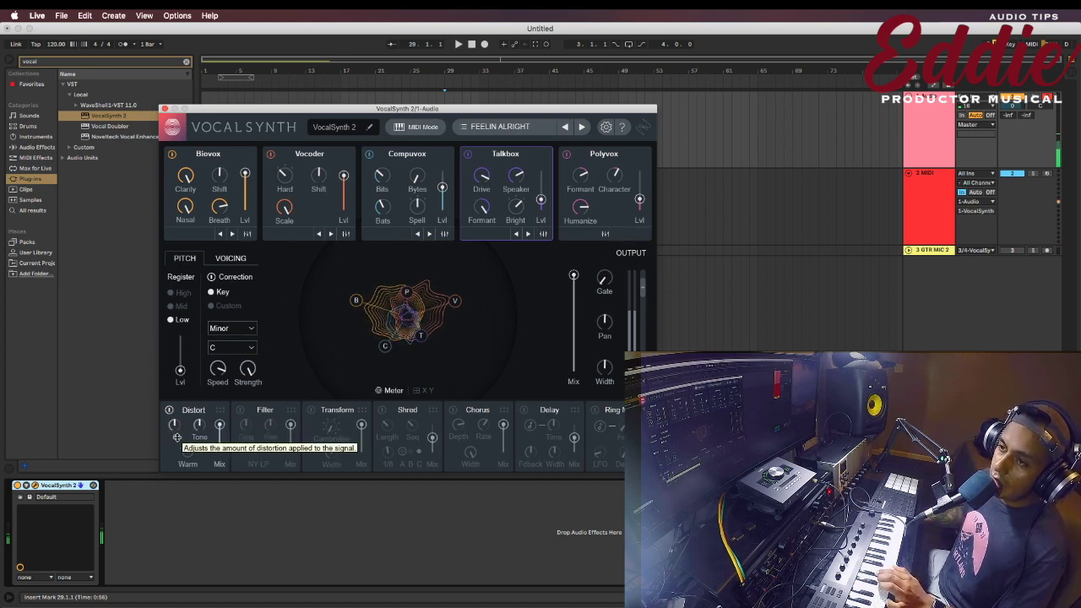
- Raise Distort's Drive and set its Tone to 42, and enable the Filter effect with a slightly lower Mix
{"action": "left_click_drag", "start_coordinate": [174, 425], "coordinate": [176, 407]}
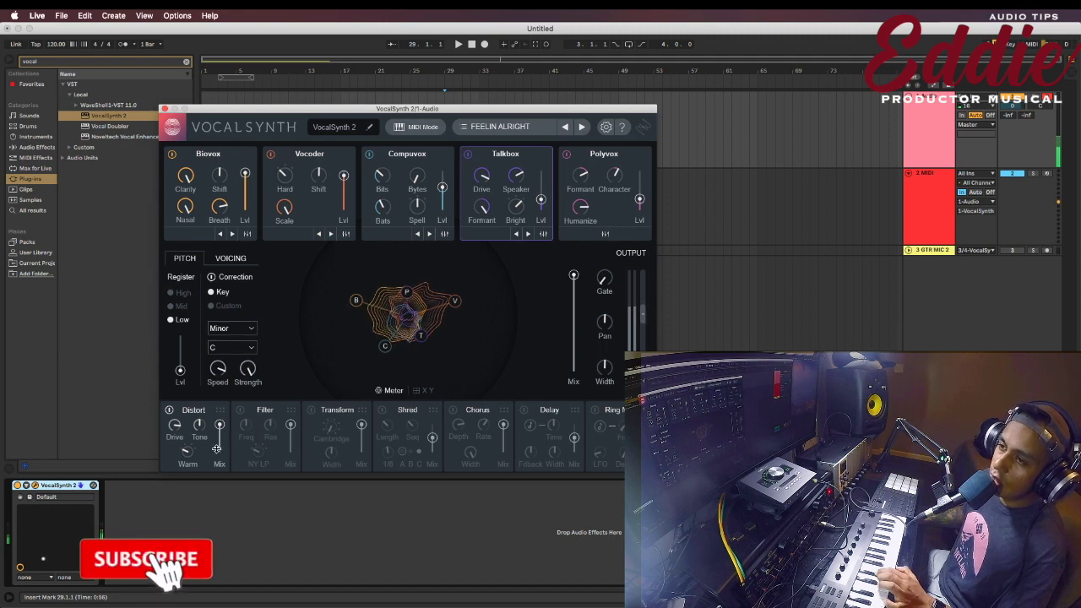
{"action": "left_click_drag", "start_coordinate": [200, 422], "coordinate": [203, 382]}
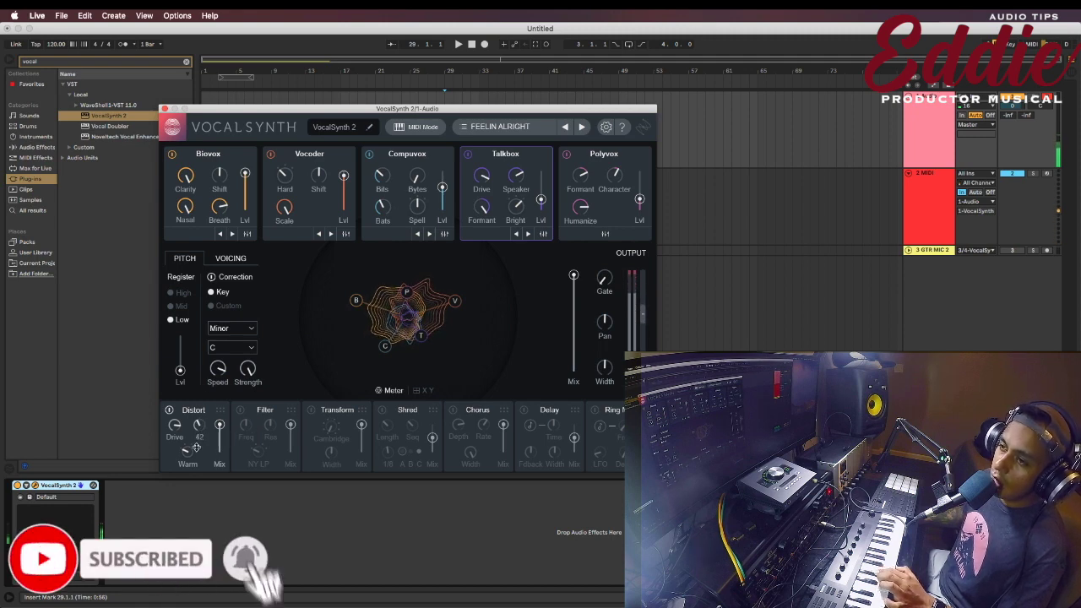
{"action": "left_click", "coordinate": [240, 410]}
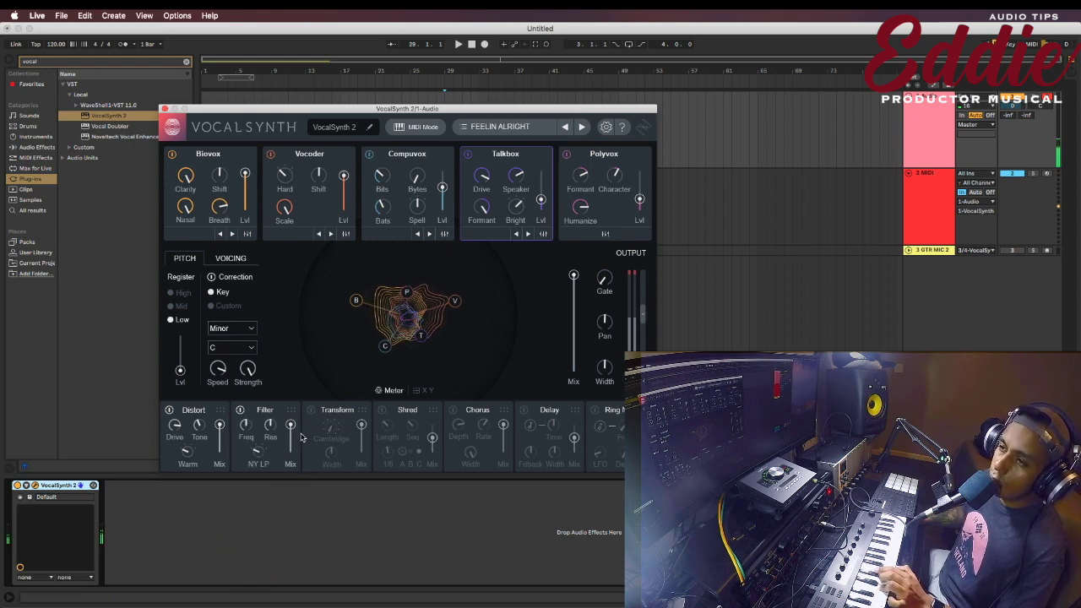
{"action": "left_click_drag", "start_coordinate": [293, 431], "coordinate": [289, 443]}
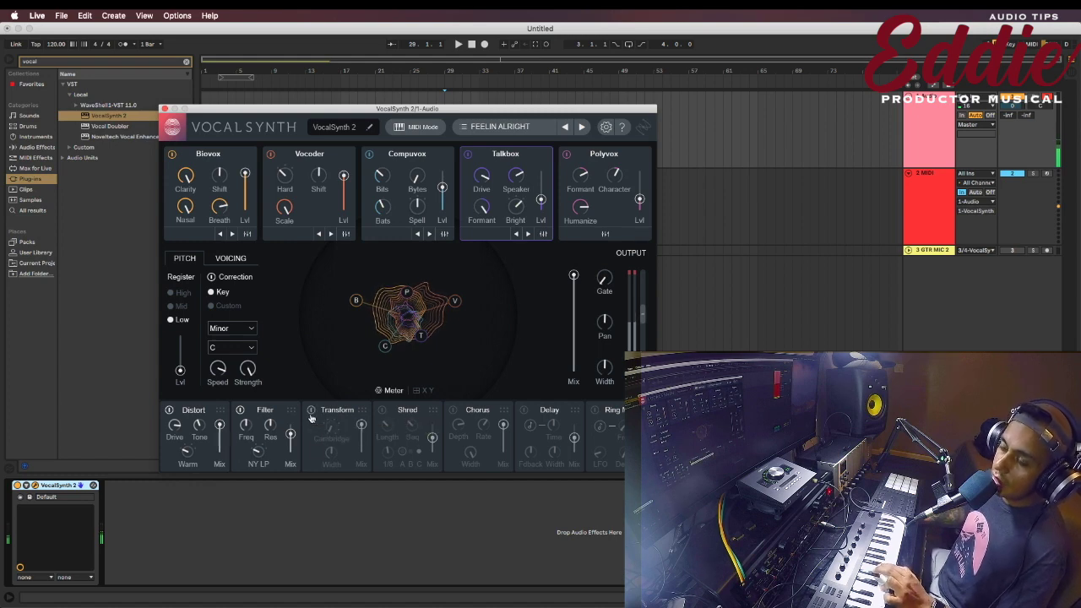
- Enable the Transform effect, change its type to Bright and raise its Width
{"action": "left_click", "coordinate": [311, 412]}
{"action": "left_click_drag", "start_coordinate": [332, 430], "coordinate": [342, 357]}
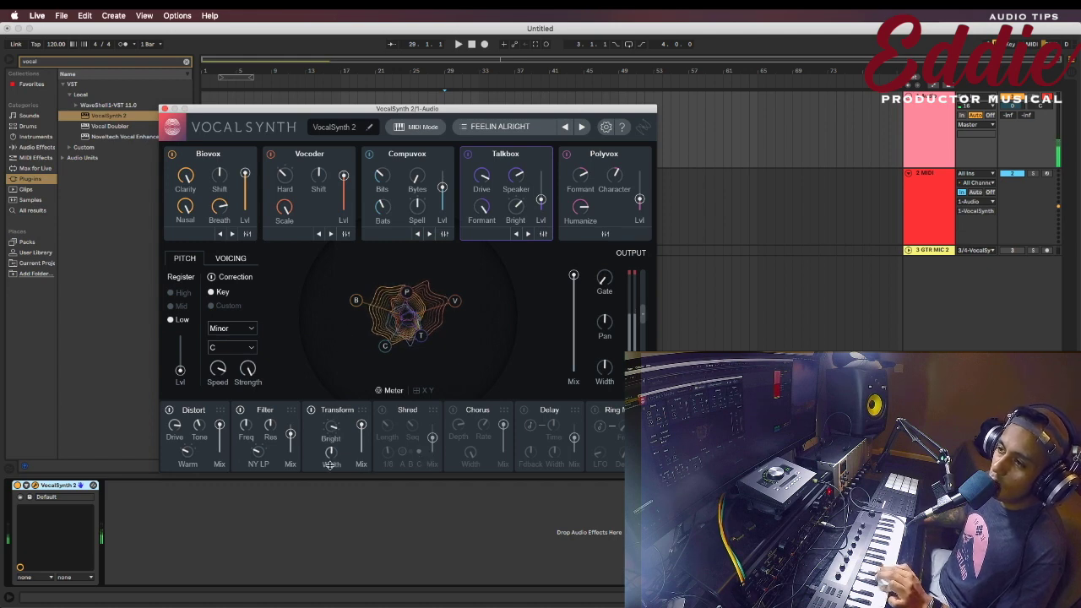
{"action": "left_click_drag", "start_coordinate": [330, 464], "coordinate": [327, 412]}
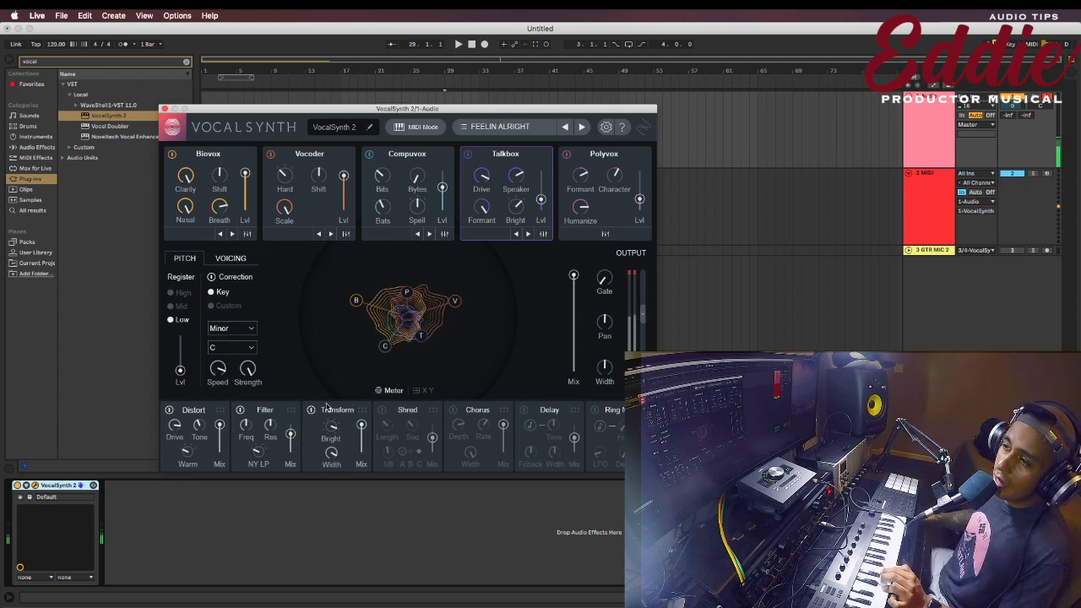
- Audition the Shred effect with Length at 1/16, Mix at 81 and the rate at 1/4, and disable it
{"action": "left_click", "coordinate": [382, 410]}
{"action": "left_click_drag", "start_coordinate": [385, 420], "coordinate": [386, 404]}
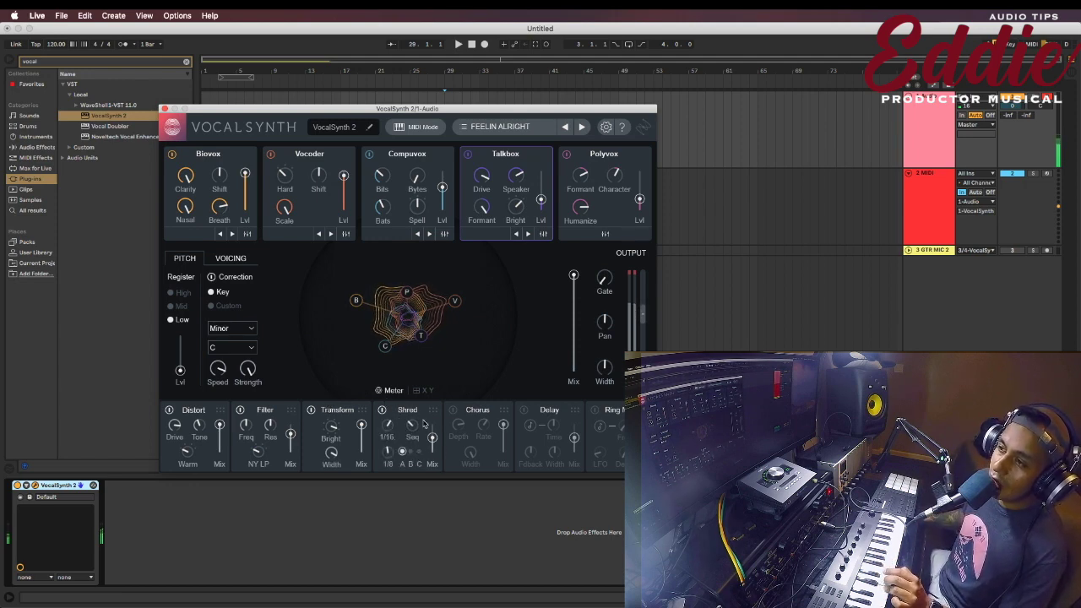
{"action": "left_click_drag", "start_coordinate": [432, 452], "coordinate": [432, 439]}
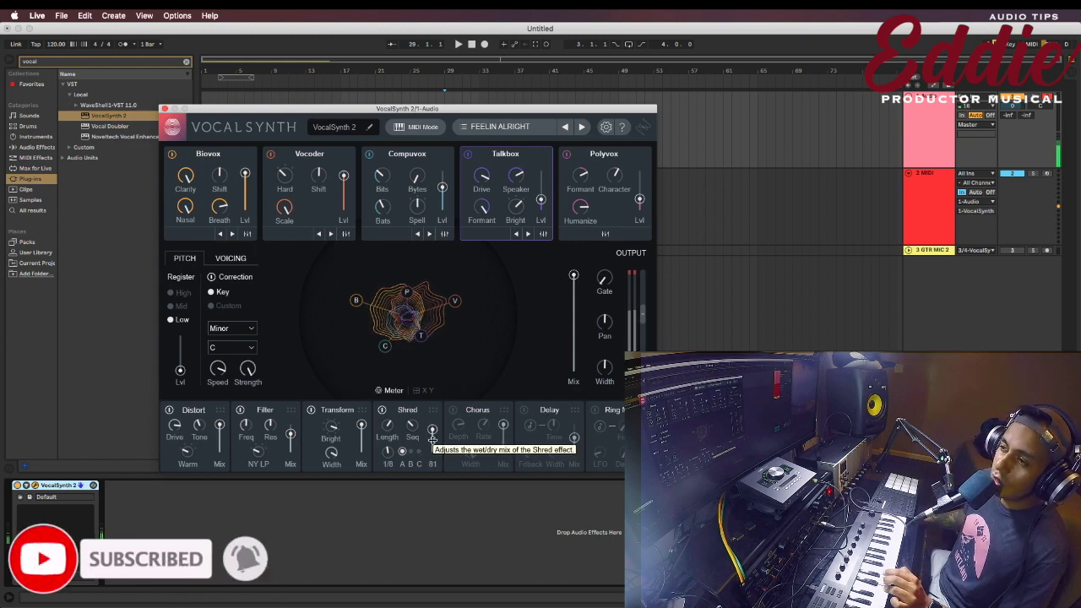
{"action": "left_click_drag", "start_coordinate": [387, 452], "coordinate": [384, 501]}
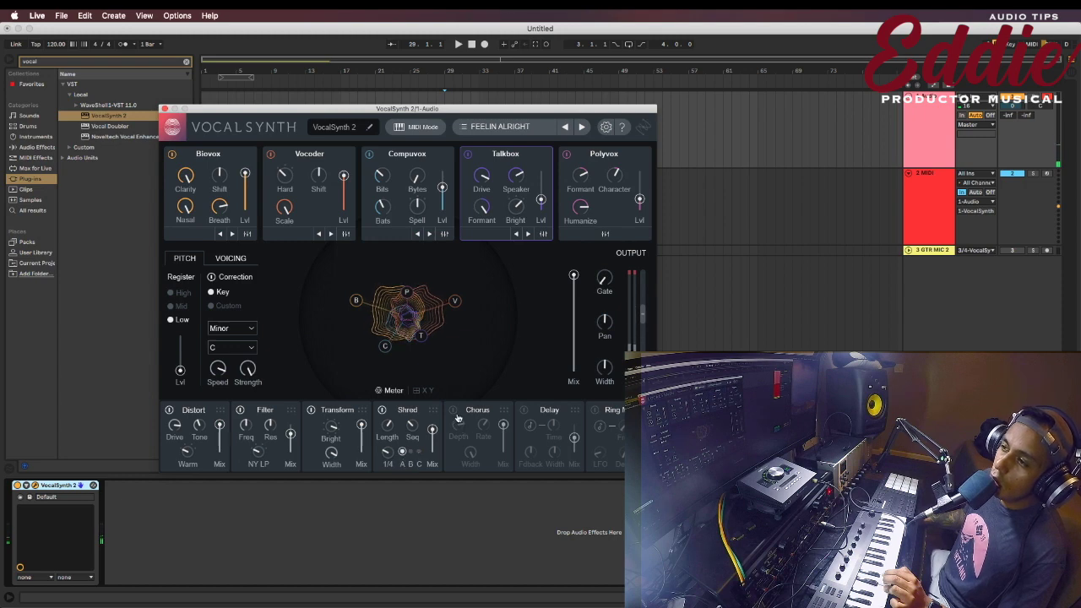
{"action": "left_click", "coordinate": [381, 411]}
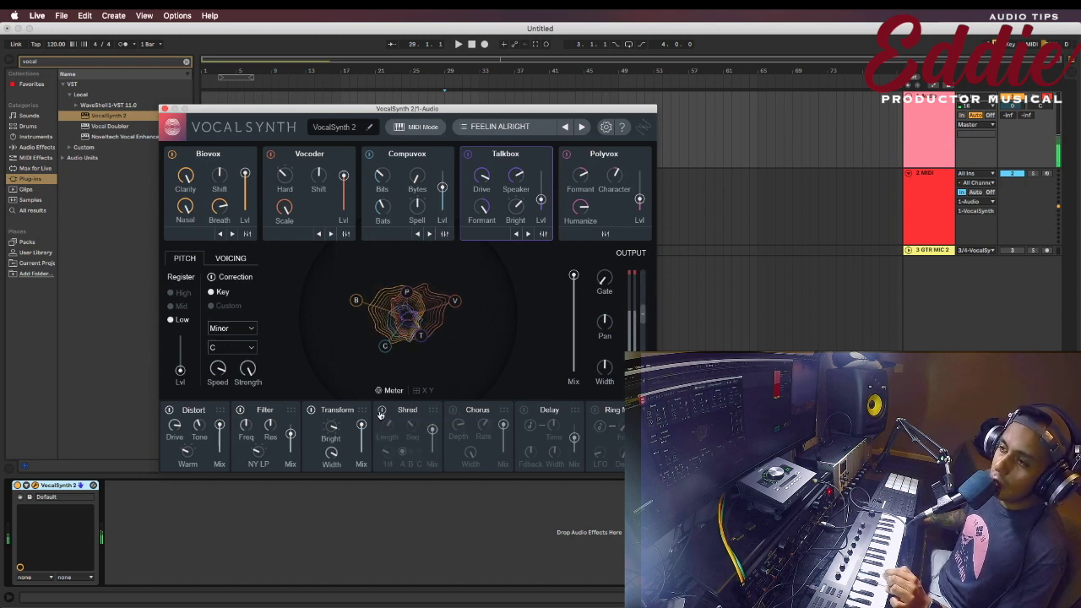
- Enable Chorus with its Depth at 61 and enable Delay, trying Ring Mod on and off alongside them
{"action": "left_click", "coordinate": [453, 410]}
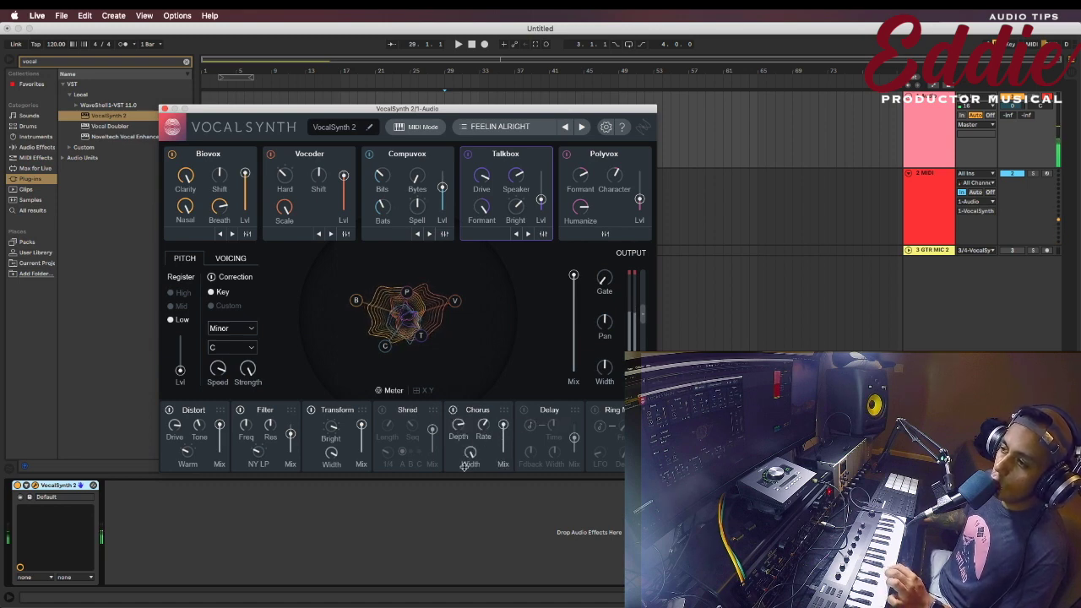
{"action": "left_click_drag", "start_coordinate": [460, 434], "coordinate": [455, 455]}
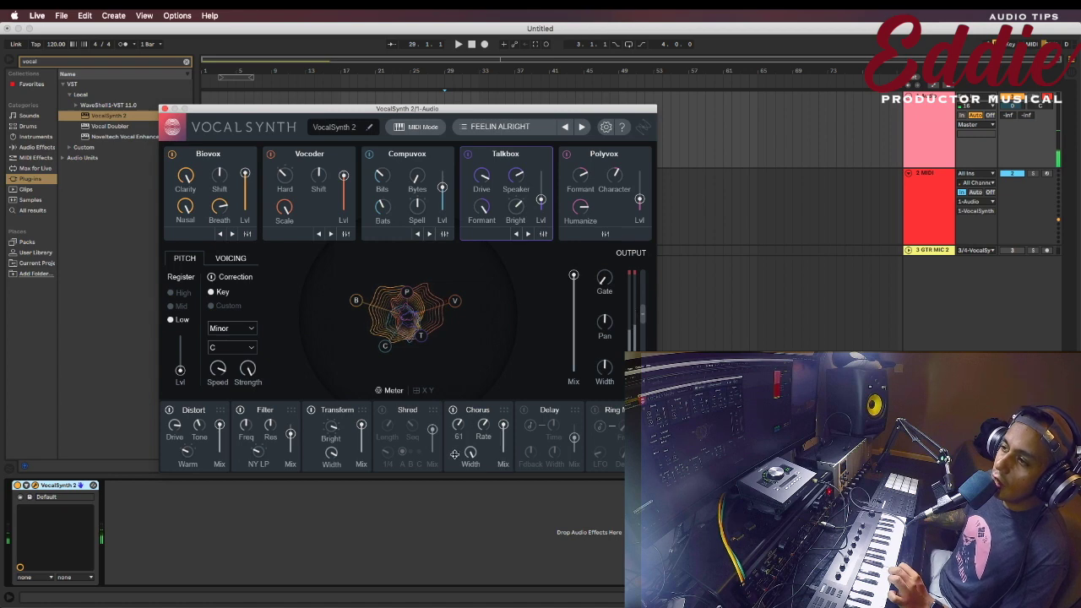
{"action": "left_click", "coordinate": [524, 411]}
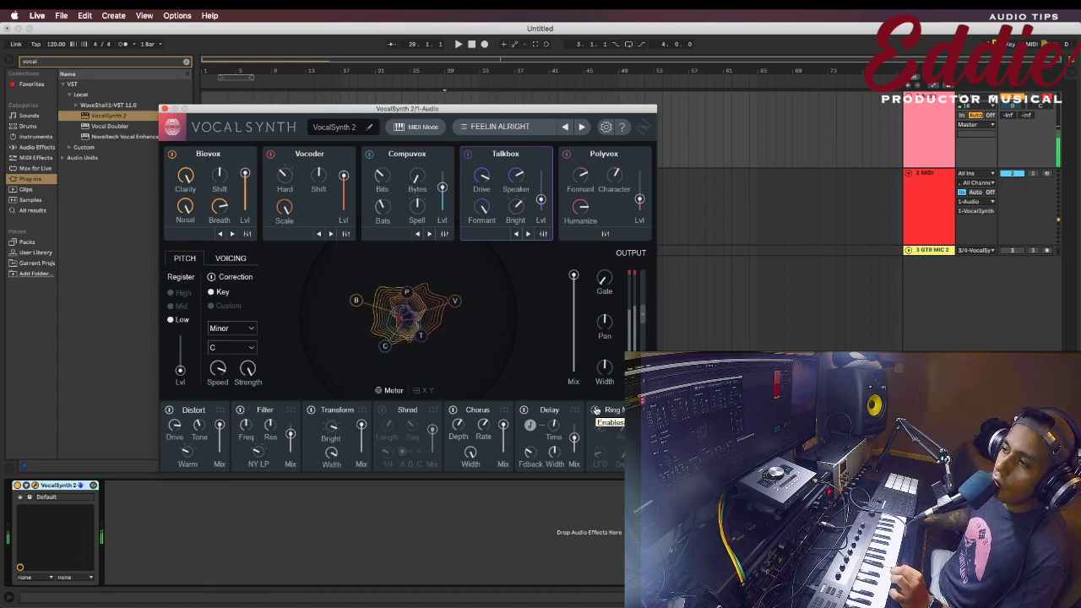
{"action": "left_click", "coordinate": [596, 410]}
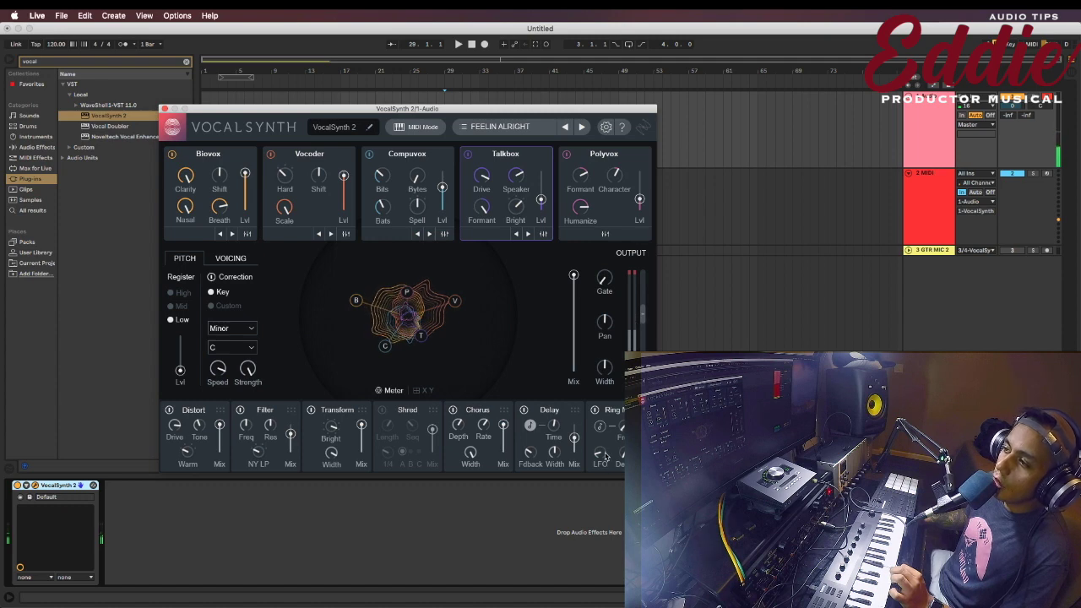
{"action": "left_click", "coordinate": [594, 410]}
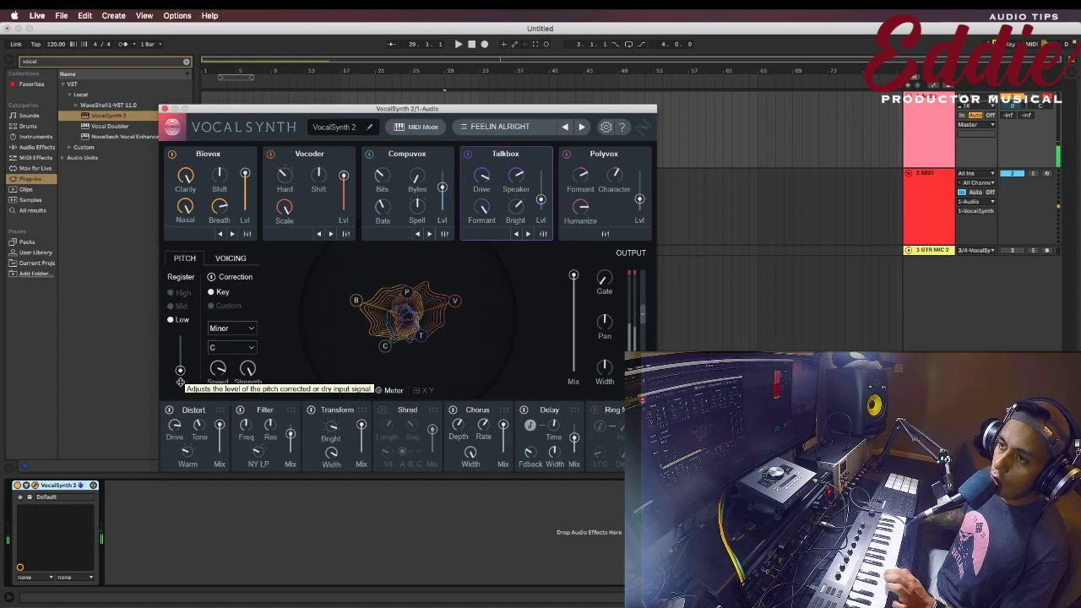
- Restore the pitch level to maximum, and compare the output Mix at minimum and at 93
{"action": "left_click_drag", "start_coordinate": [180, 371], "coordinate": [180, 338]}
{"action": "left_click_drag", "start_coordinate": [573, 277], "coordinate": [574, 372]}
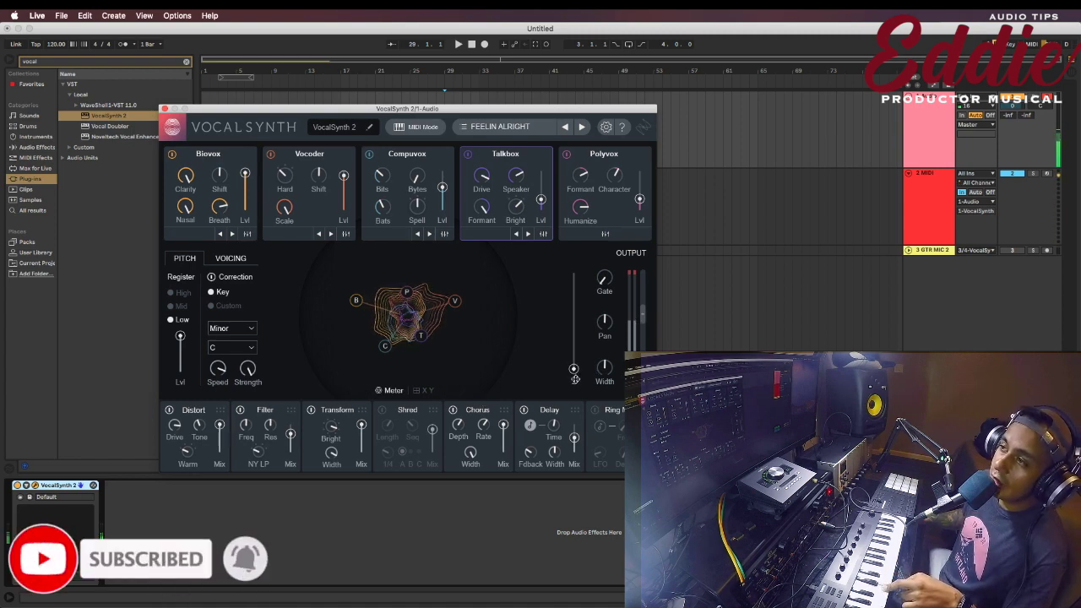
{"action": "left_click_drag", "start_coordinate": [575, 377], "coordinate": [575, 281]}
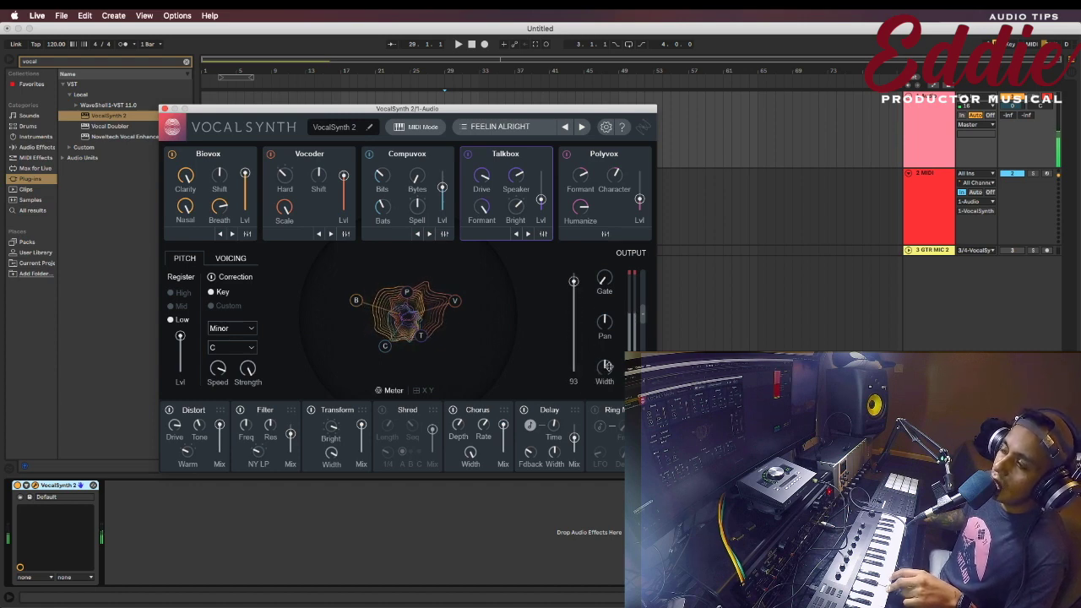
- Audition the output Width at +92 with the Mix at 55, reduce the Width, and pull the Mix down to minimum
{"action": "left_click_drag", "start_coordinate": [606, 382], "coordinate": [573, 319]}
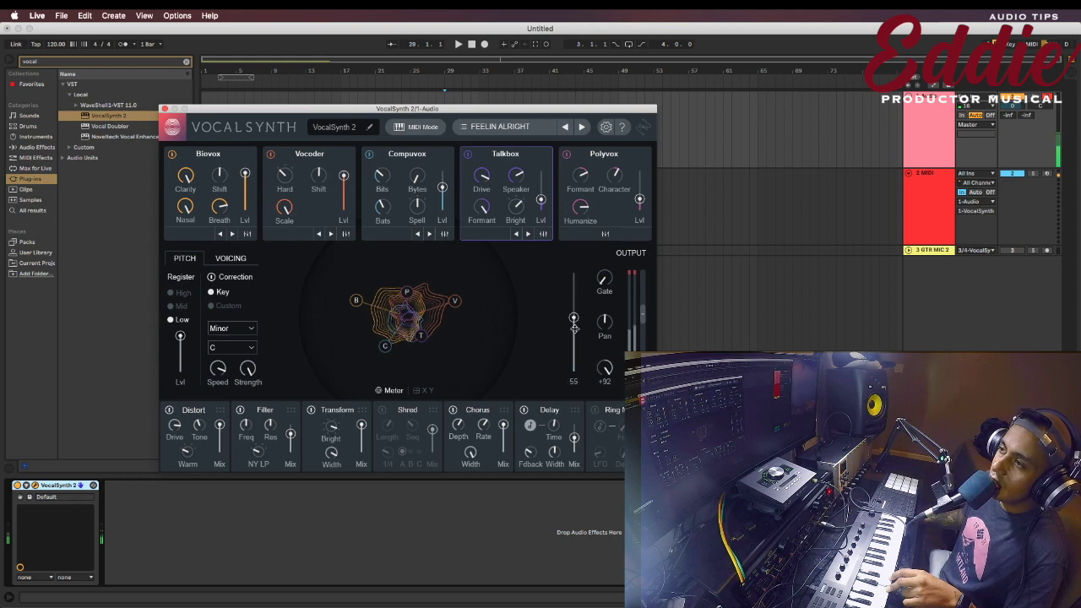
{"action": "mouse_move", "coordinate": [605, 370]}
{"action": "left_mouse_down"}
{"action": "mouse_move", "coordinate": [600, 404]}
{"action": "mouse_move", "coordinate": [599, 381]}
{"action": "left_mouse_up"}
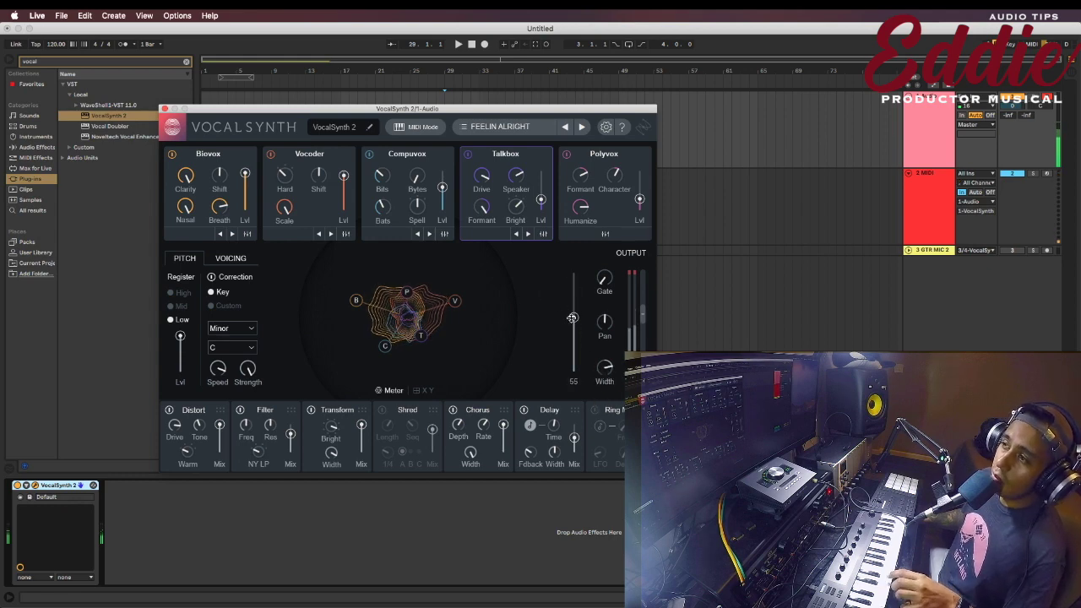
{"action": "left_click_drag", "start_coordinate": [572, 319], "coordinate": [571, 516]}
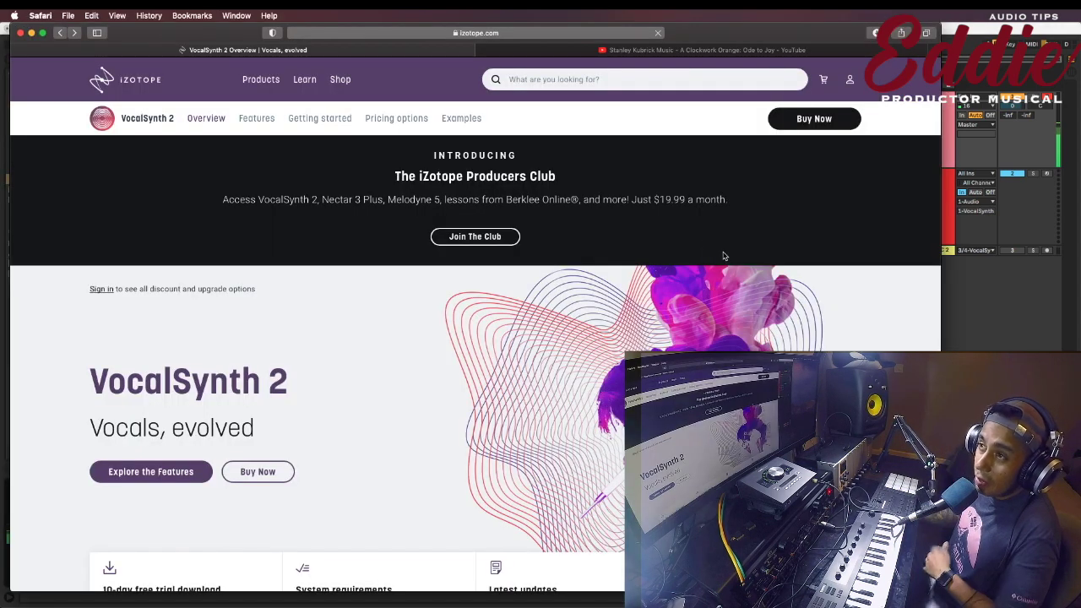
- Open the VocalSynth 2 purchase page on the iZotope site, and review its price, features and related products
{"action": "scroll", "coordinate": [724, 255], "scroll_direction": "down", "scroll_amount": 4}
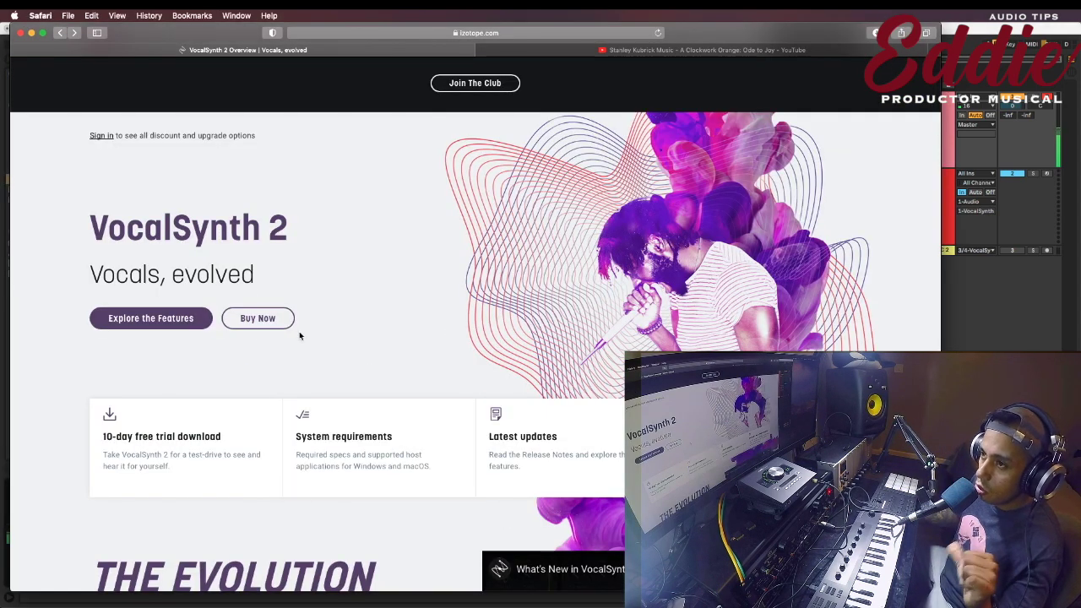
{"action": "left_click", "coordinate": [251, 326]}
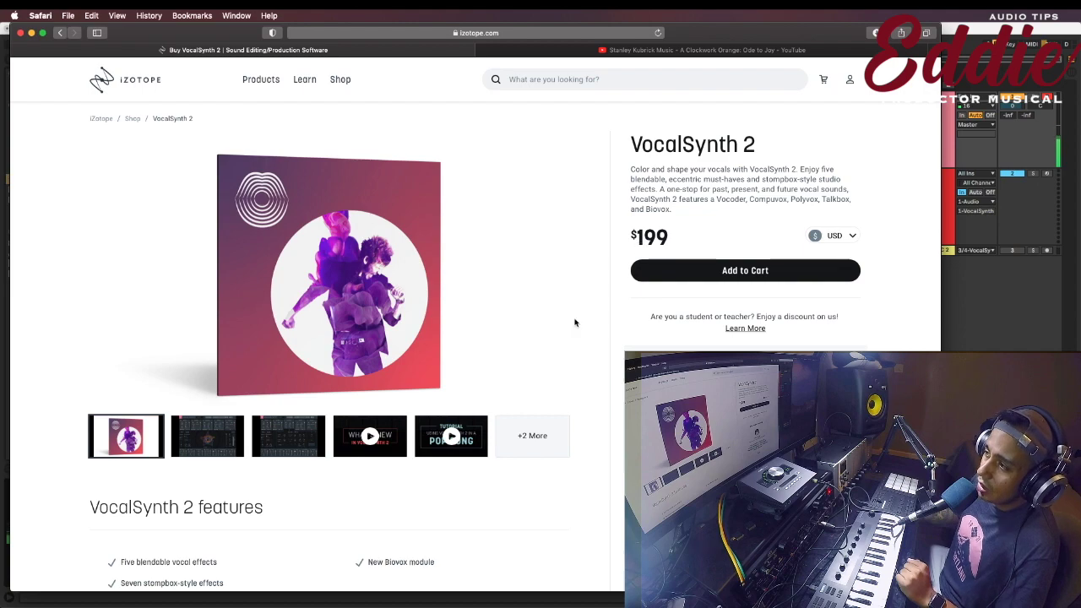
{"action": "scroll", "coordinate": [587, 328], "scroll_direction": "down", "scroll_amount": 8}
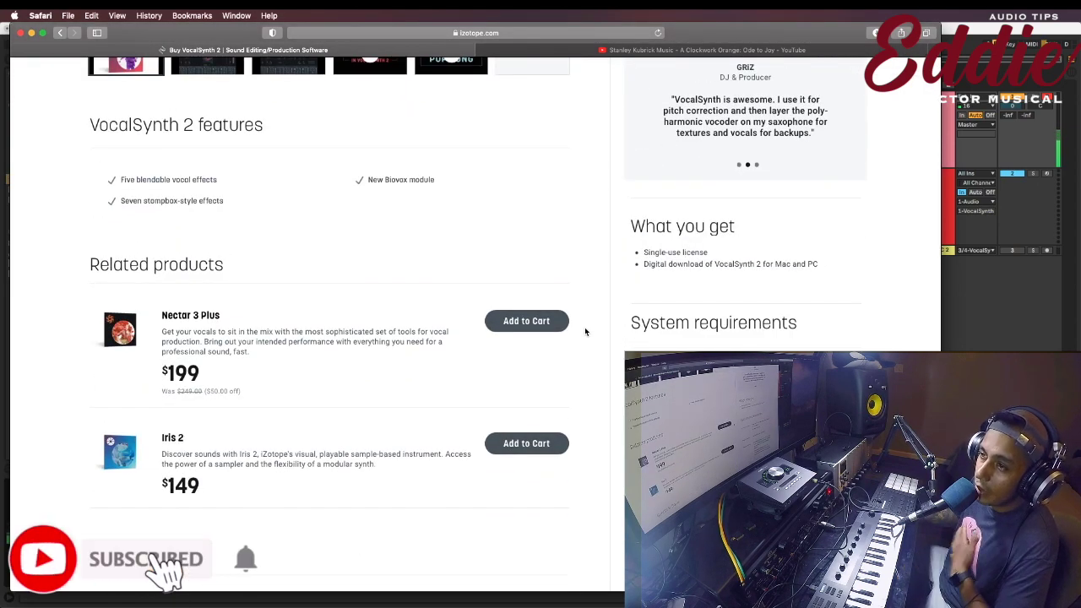
{"action": "scroll", "coordinate": [493, 287], "scroll_direction": "up", "scroll_amount": 8}
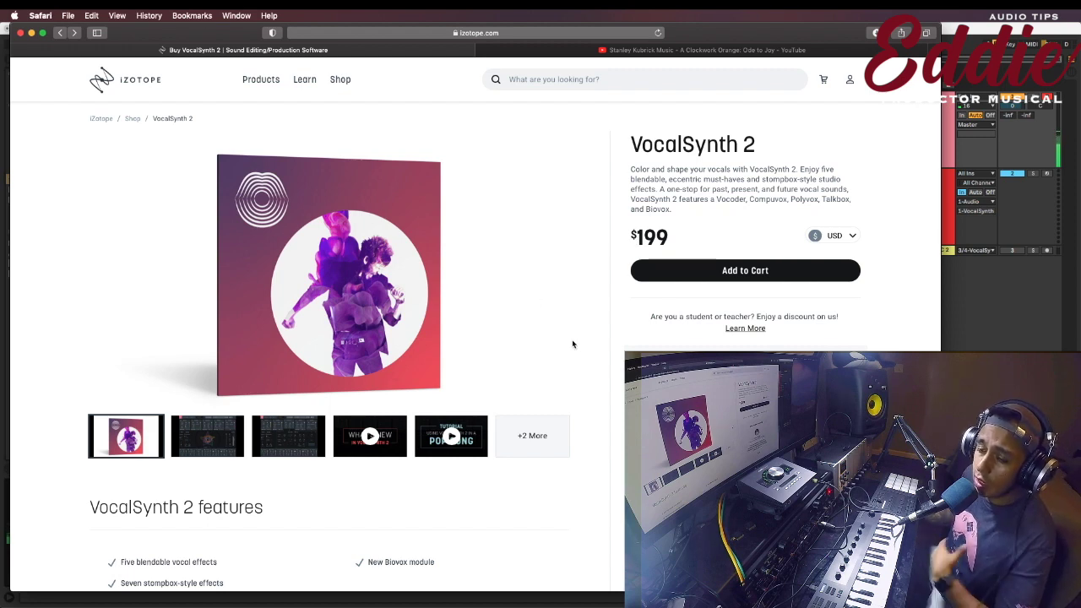
- Look through the purchase page down to the footer links, and open the Educators page
{"action": "scroll", "coordinate": [572, 343], "scroll_direction": "down", "scroll_amount": 1}
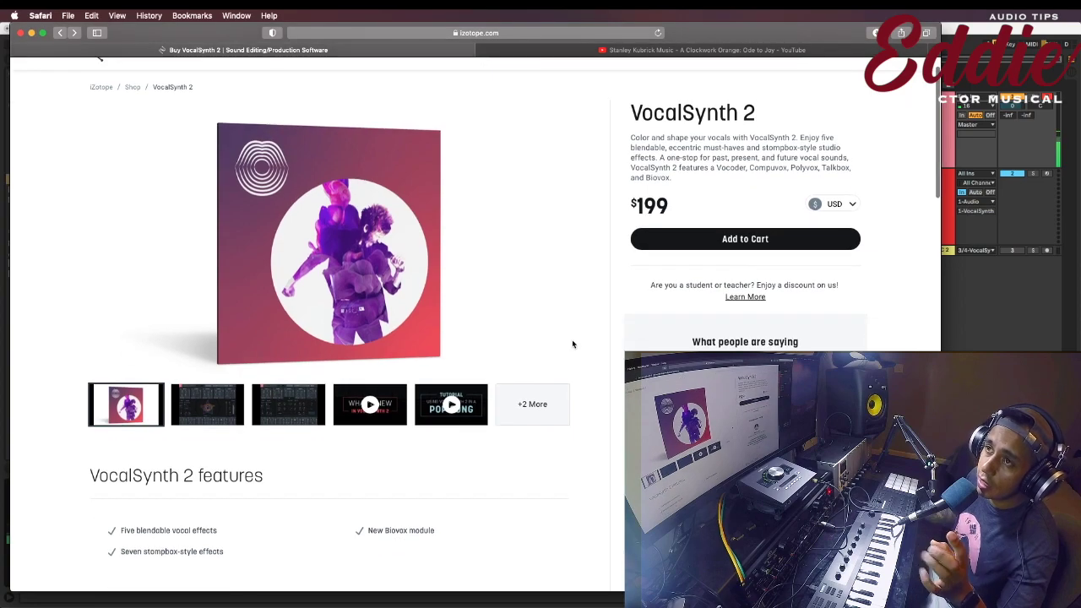
{"action": "scroll", "coordinate": [572, 344], "scroll_direction": "up", "scroll_amount": 1}
{"action": "scroll", "coordinate": [572, 339], "scroll_direction": "down", "scroll_amount": 15}
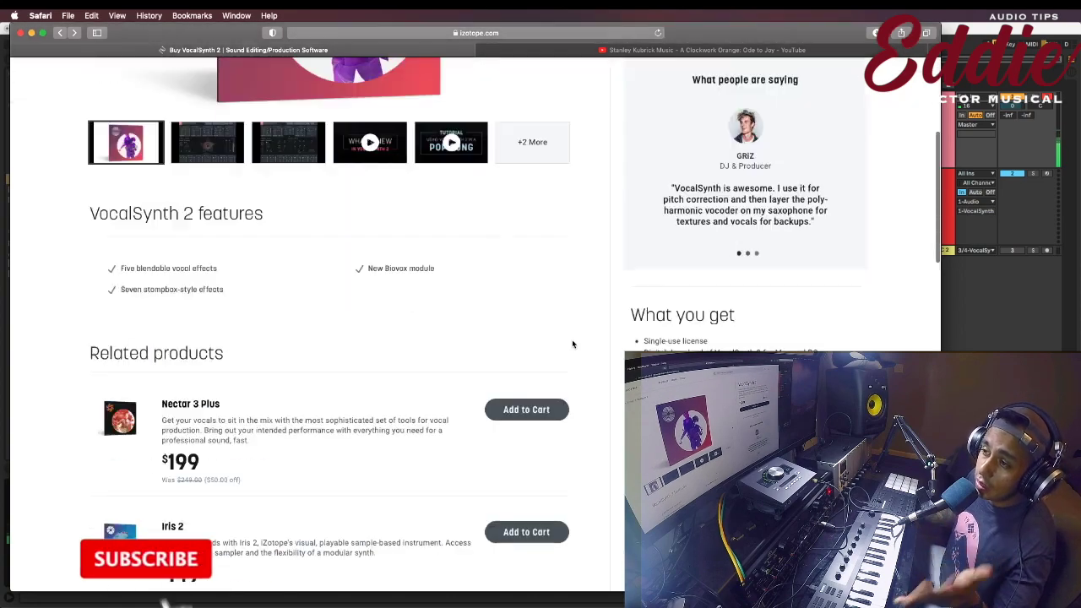
{"action": "scroll", "coordinate": [572, 339], "scroll_direction": "down", "scroll_amount": 5}
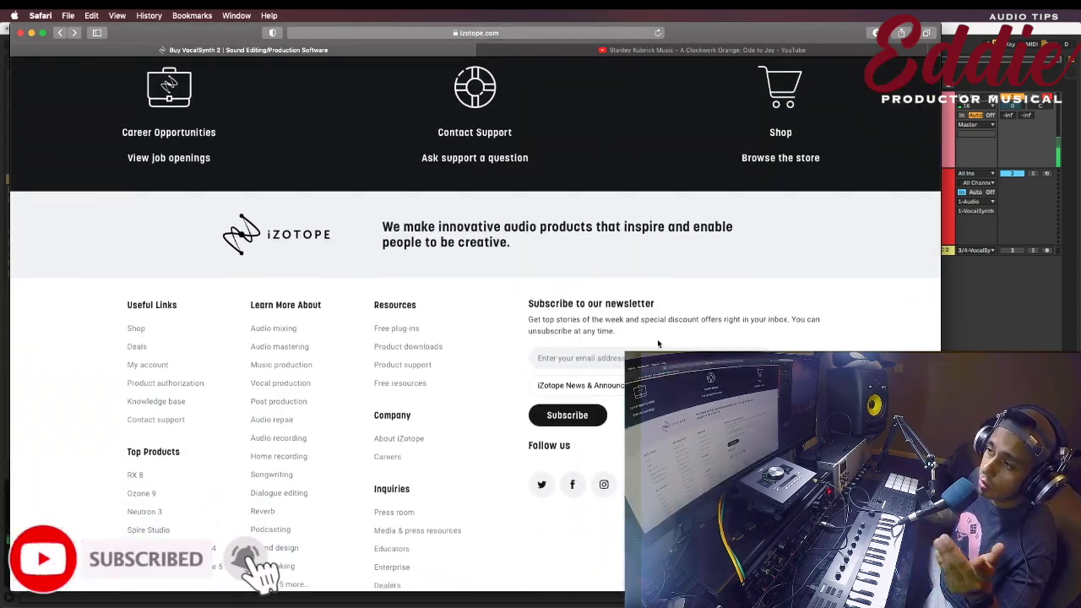
{"action": "scroll", "coordinate": [657, 338], "scroll_direction": "up", "scroll_amount": 20}
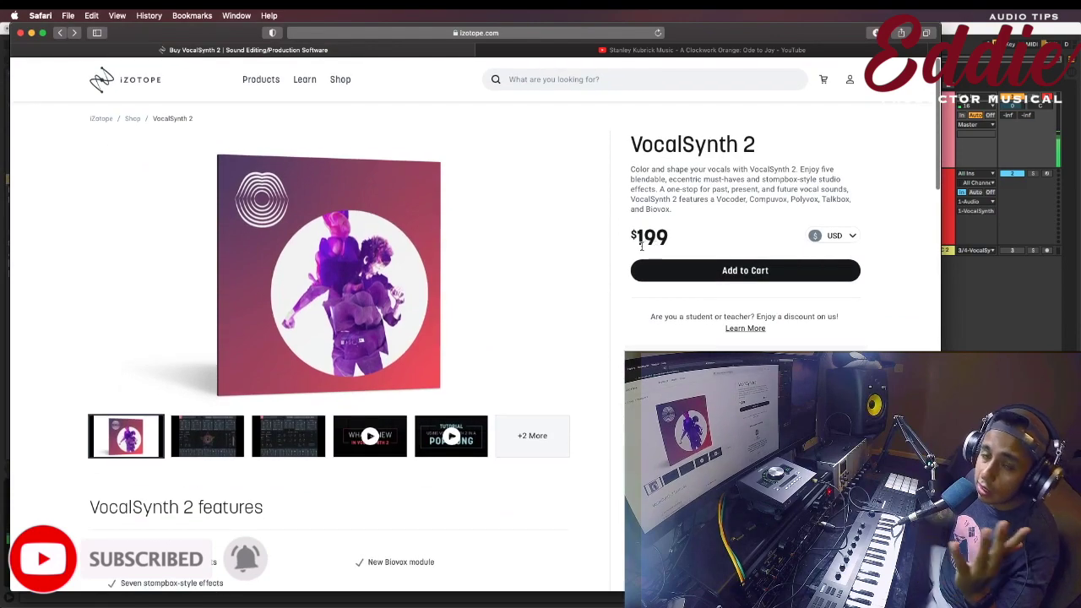
{"action": "scroll", "coordinate": [633, 237], "scroll_direction": "down", "scroll_amount": 20}
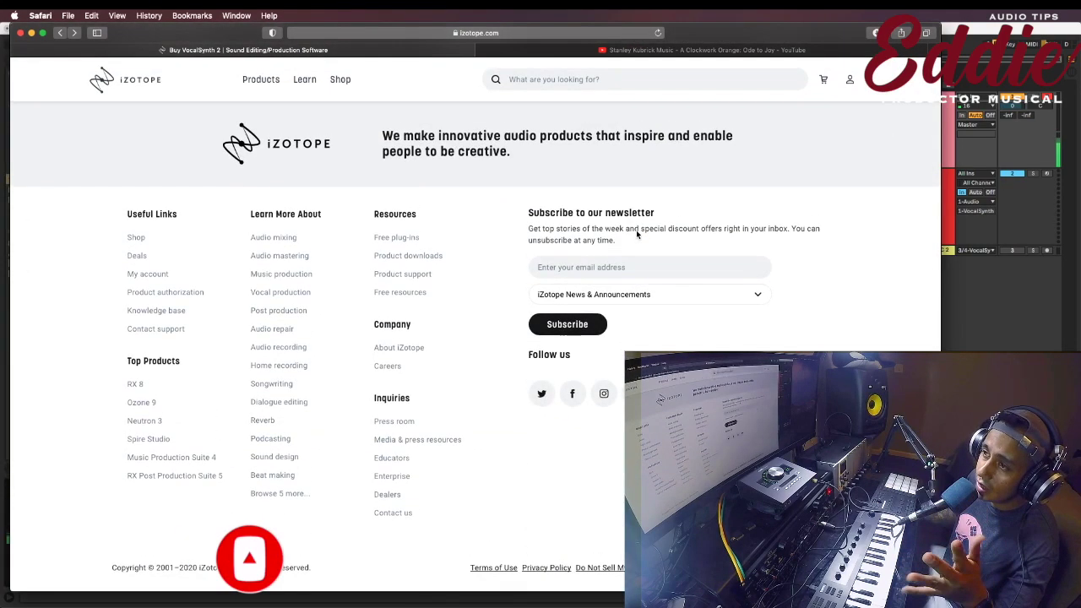
{"action": "left_click", "coordinate": [405, 499]}
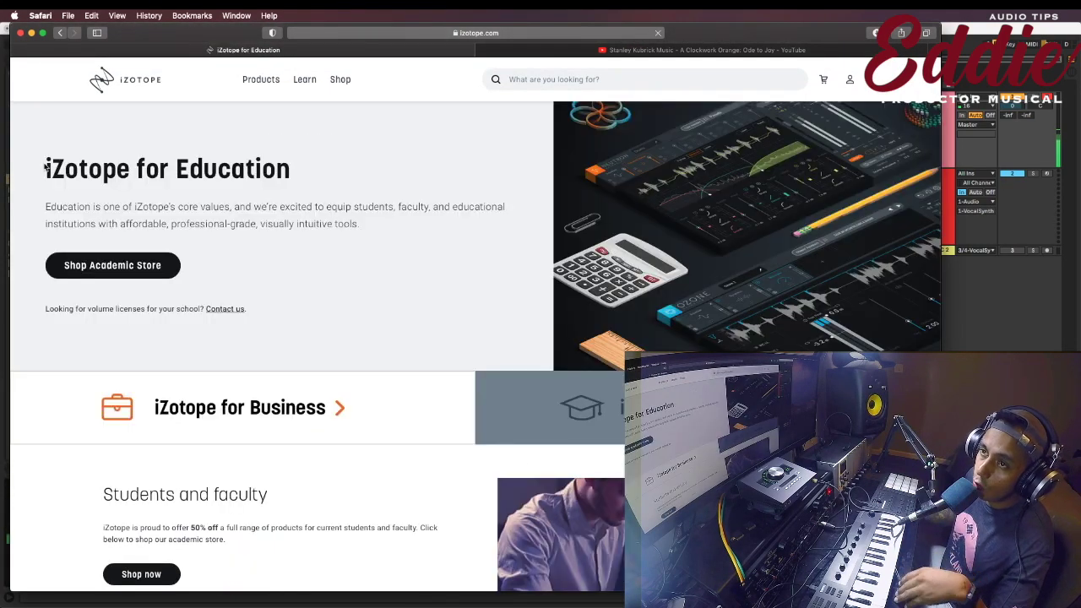
- Review the Education page's introduction, Students and faculty offer and institutions section, and return to the VocalSynth 2 purchase page
{"action": "left_click_drag", "start_coordinate": [46, 168], "coordinate": [291, 170]}
{"action": "scroll", "coordinate": [368, 291], "scroll_direction": "down", "scroll_amount": 3}
{"action": "scroll", "coordinate": [367, 291], "scroll_direction": "down", "scroll_amount": 1}
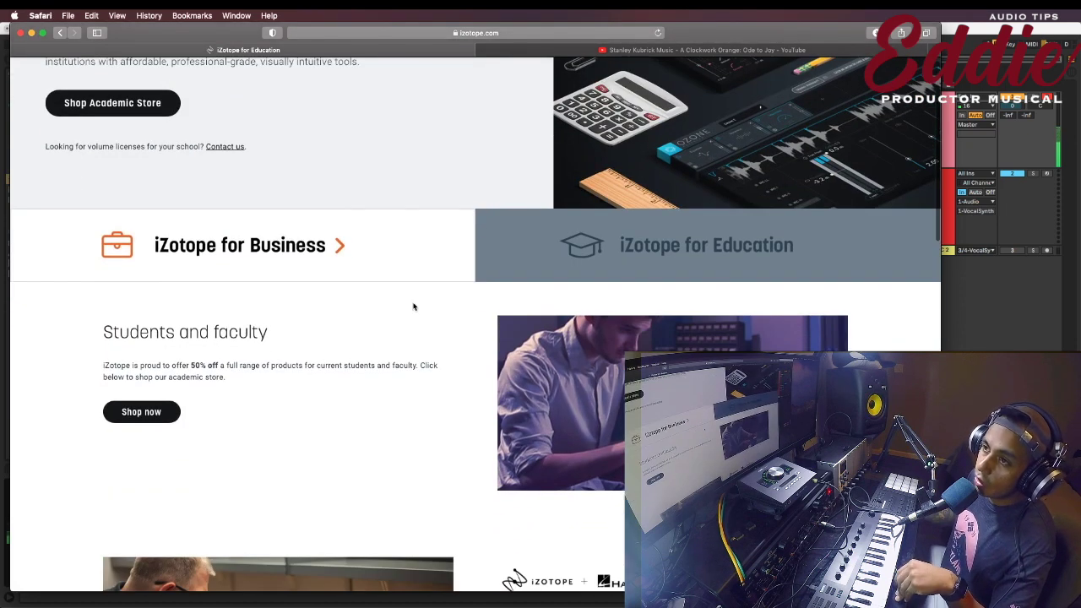
{"action": "left_click_drag", "start_coordinate": [115, 370], "coordinate": [216, 365]}
{"action": "left_click", "coordinate": [217, 365]}
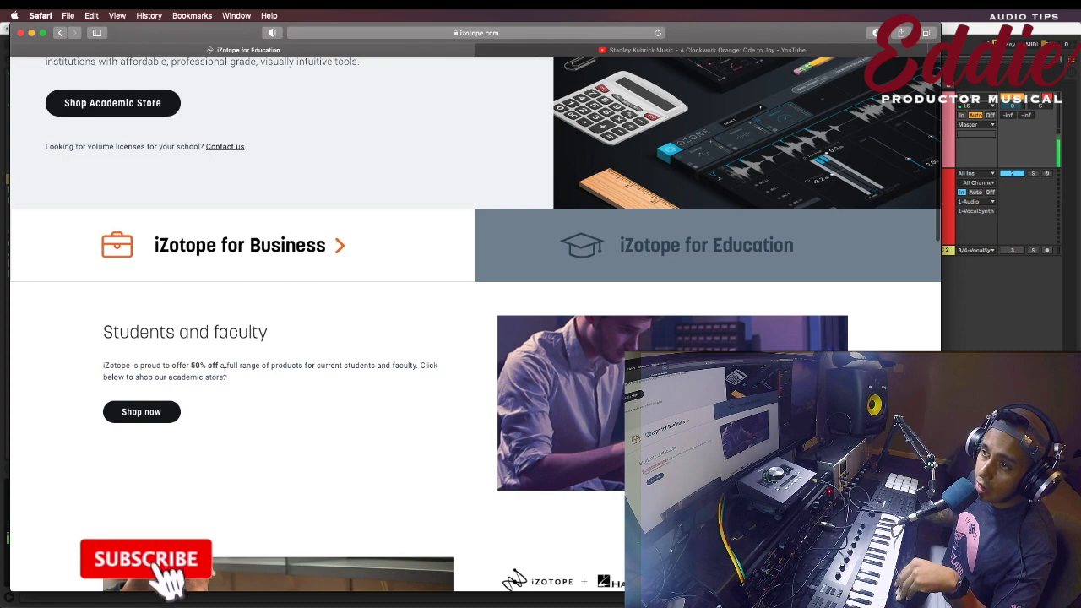
{"action": "scroll", "coordinate": [441, 414], "scroll_direction": "down", "scroll_amount": 14}
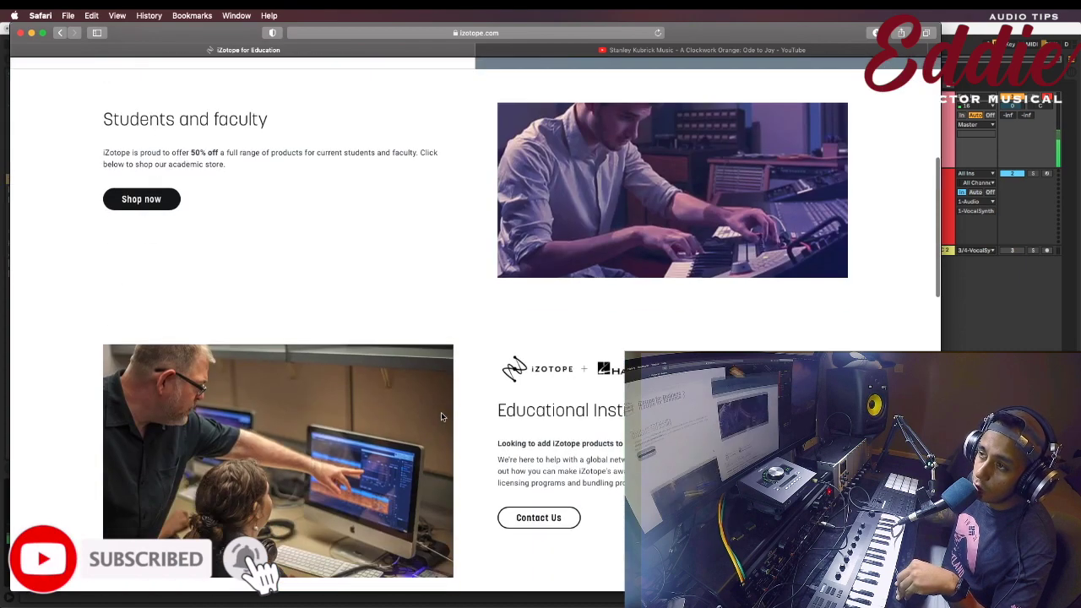
{"action": "scroll", "coordinate": [441, 414], "scroll_direction": "up", "scroll_amount": 15}
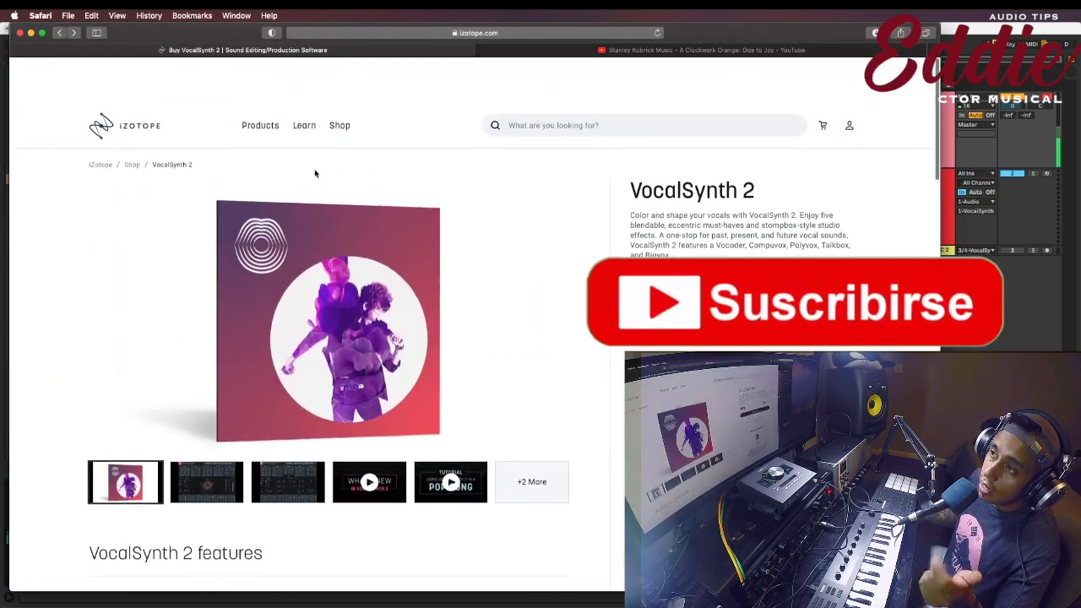
{"action": "scroll", "coordinate": [315, 173], "scroll_direction": "down", "scroll_amount": 1}
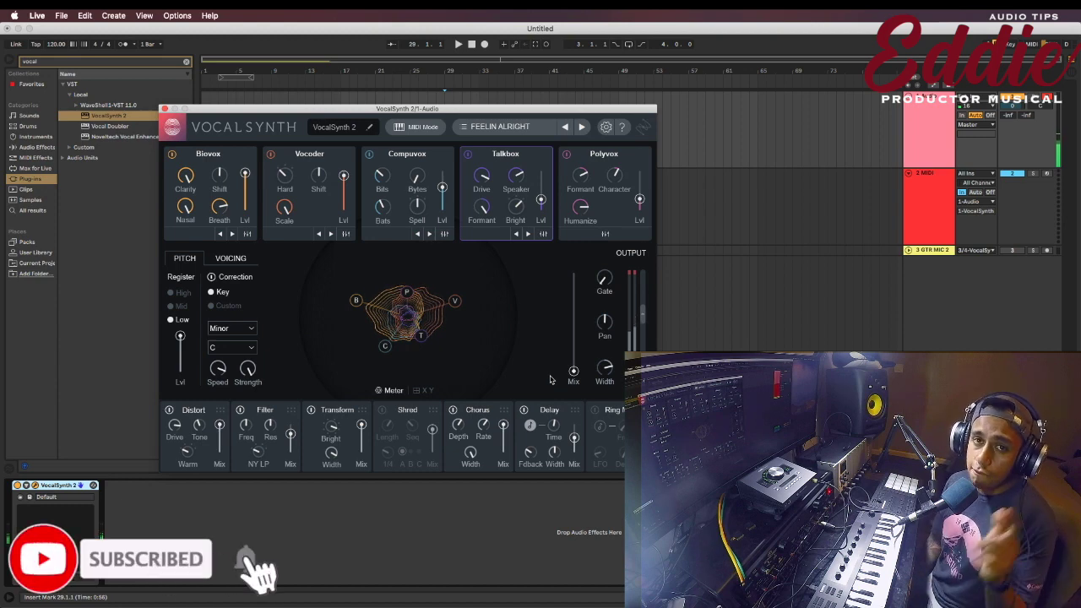
- Switch back to Ableton Live and load the next VocalSynth 2 preset, GET SUM
{"action": "left_click", "coordinate": [582, 127]}
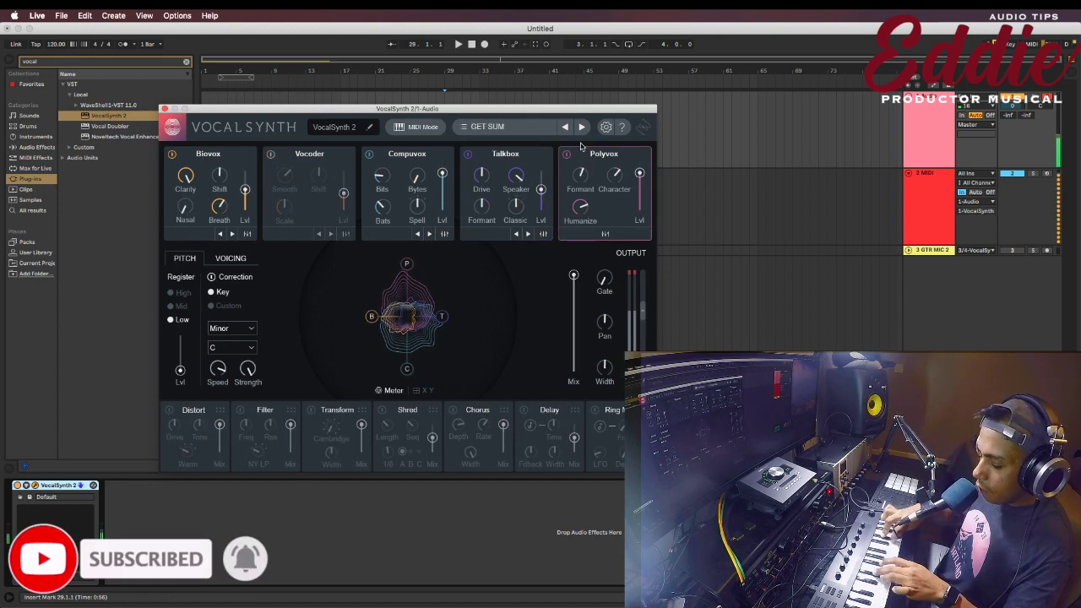